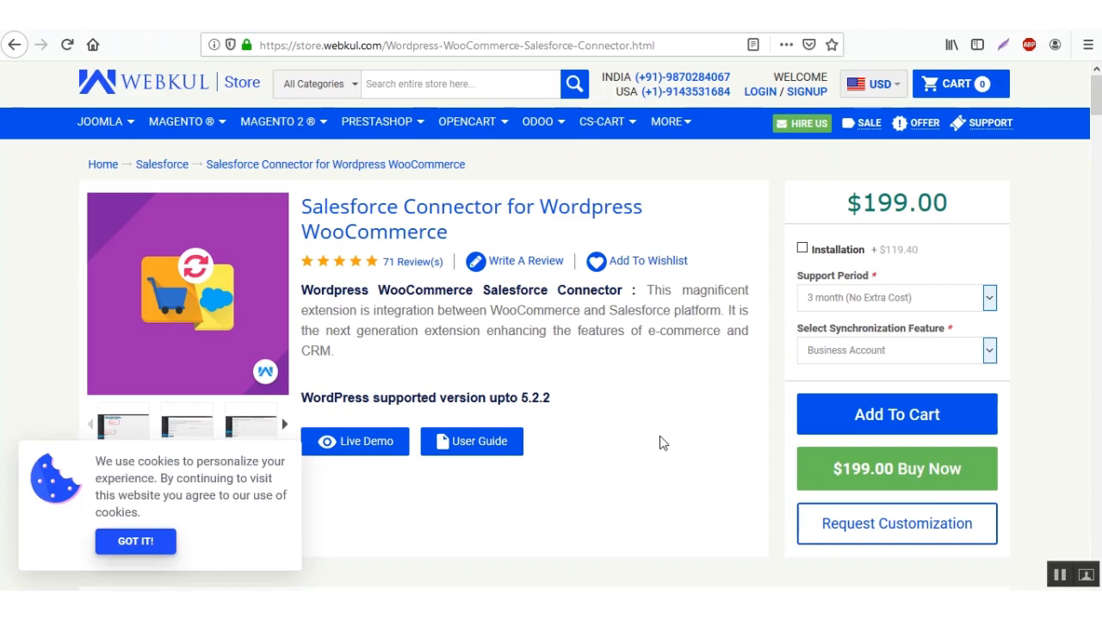
- Open the connector's user guide and read through its Features list down to the REST API note
{"action": "left_click", "coordinate": [469, 443]}
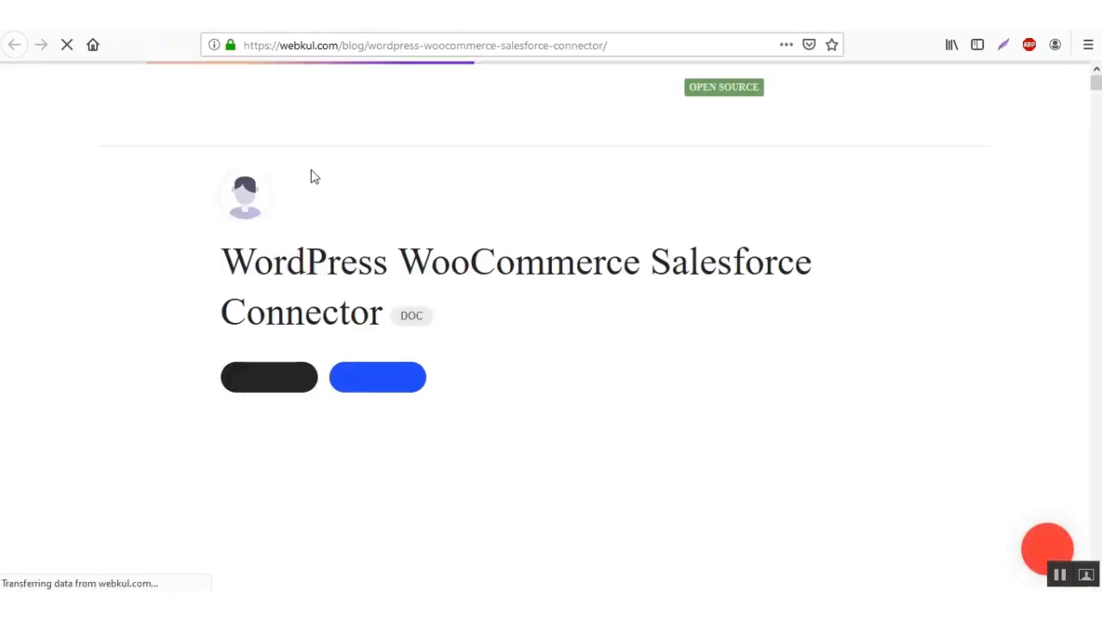
{"action": "scroll", "coordinate": [848, 311], "scroll_direction": "down", "scroll_amount": 6}
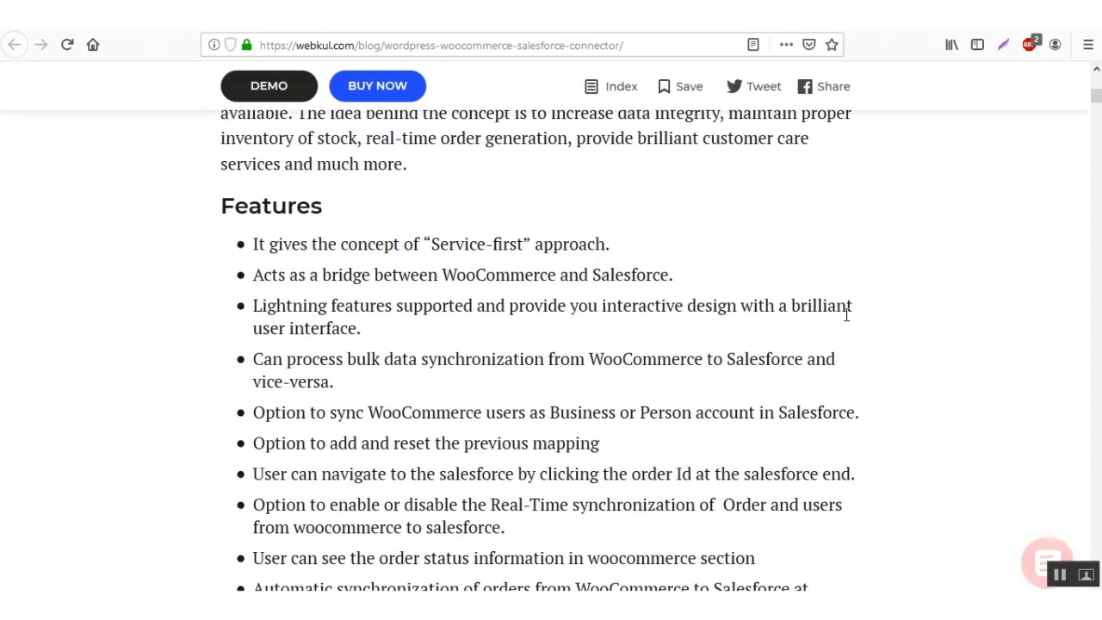
{"action": "scroll", "coordinate": [846, 313], "scroll_direction": "down", "scroll_amount": 2}
{"action": "scroll", "coordinate": [842, 308], "scroll_direction": "up", "scroll_amount": 1}
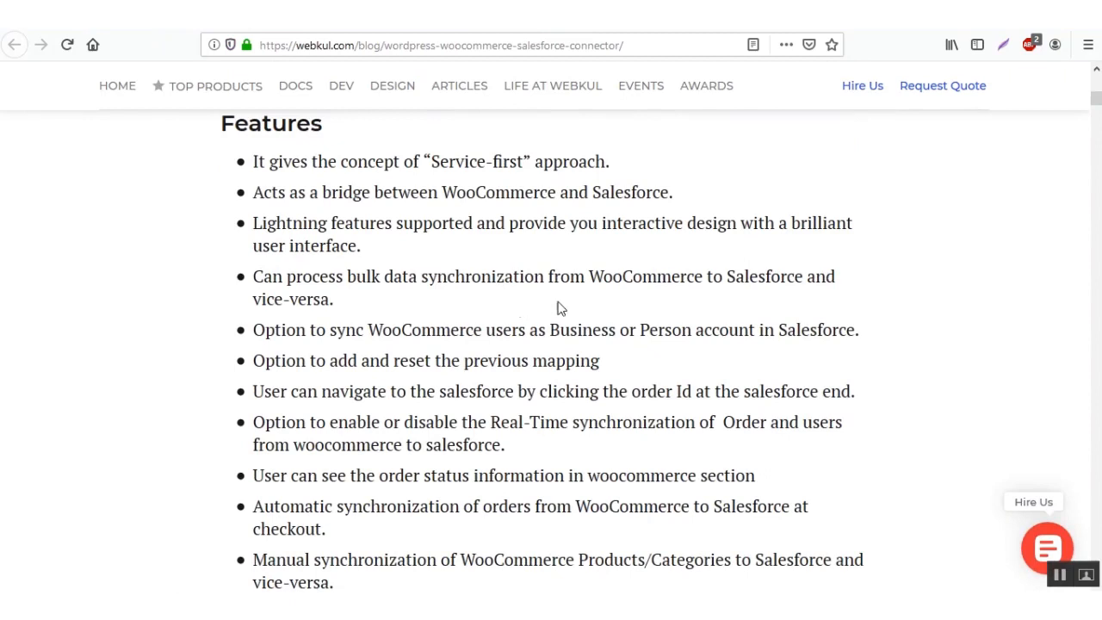
{"action": "scroll", "coordinate": [585, 305], "scroll_direction": "down", "scroll_amount": 2}
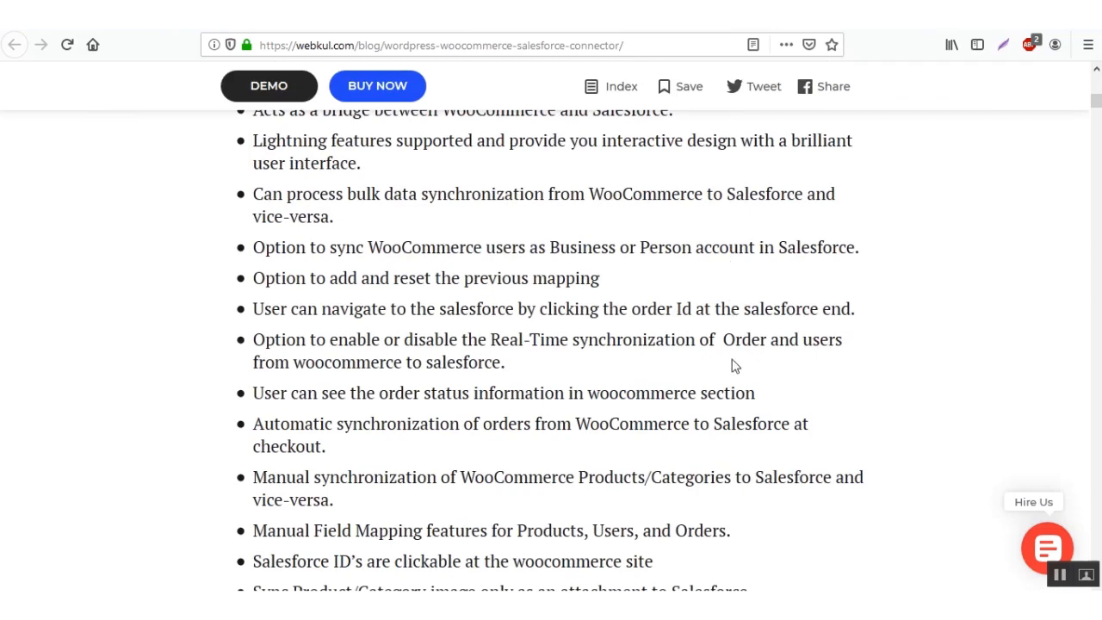
{"action": "scroll", "coordinate": [935, 267], "scroll_direction": "down", "scroll_amount": 3}
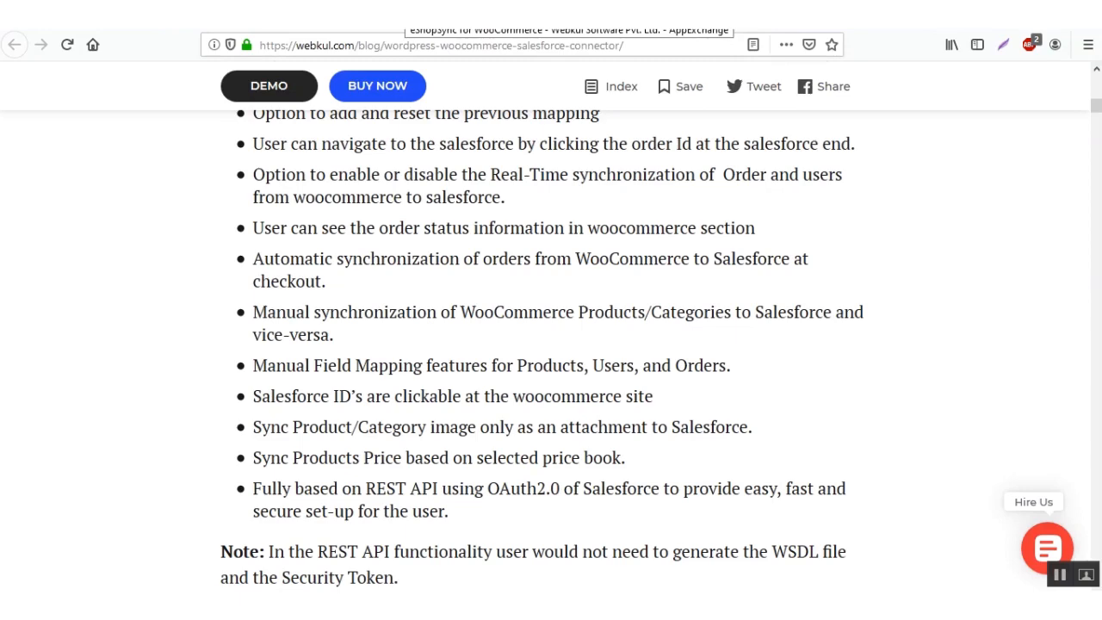
- Switch to the eShopSync for WooCommerce AppExchange listing and review its overview, purchase benefits and minimum requirements
{"action": "left_click", "coordinate": [405, 16]}
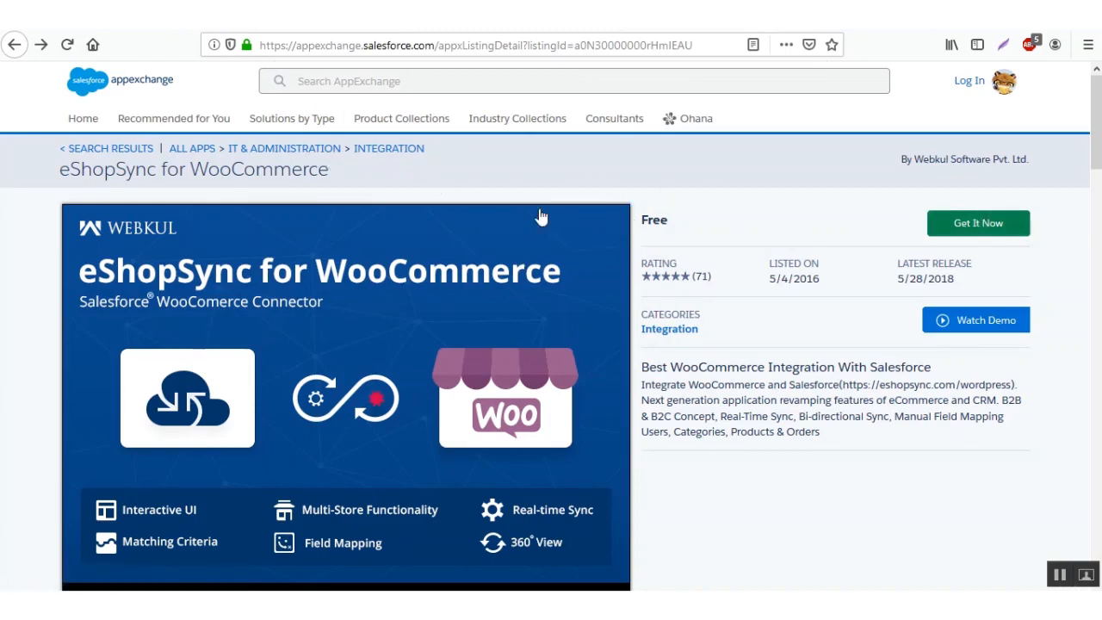
{"action": "scroll", "coordinate": [480, 239], "scroll_direction": "down", "scroll_amount": 2}
{"action": "scroll", "coordinate": [480, 238], "scroll_direction": "up", "scroll_amount": 2}
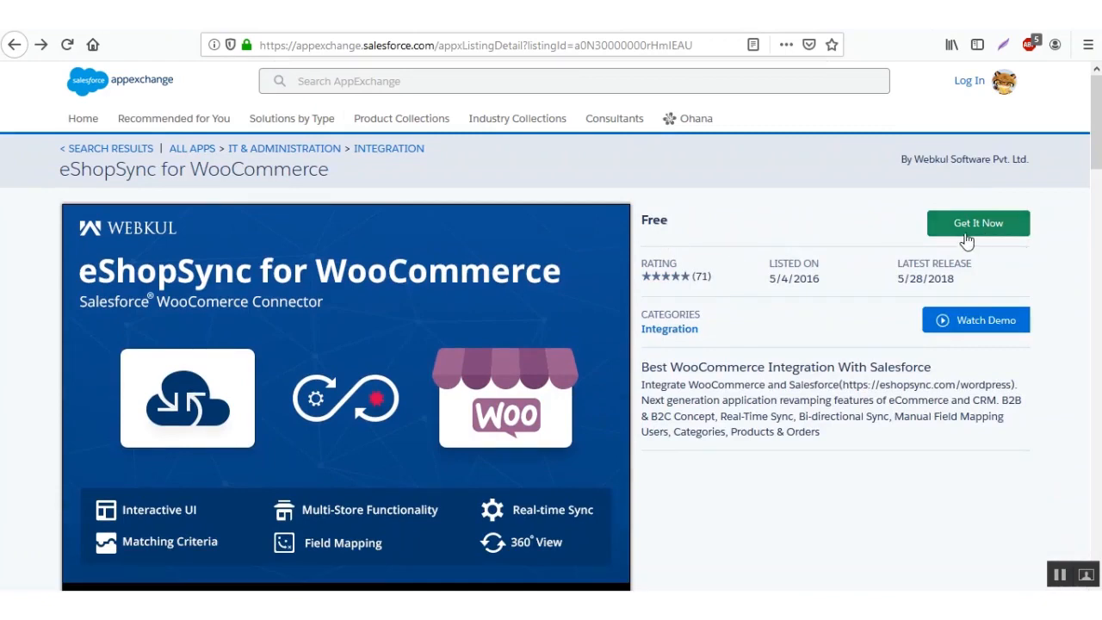
{"action": "scroll", "coordinate": [896, 320], "scroll_direction": "down", "scroll_amount": 4}
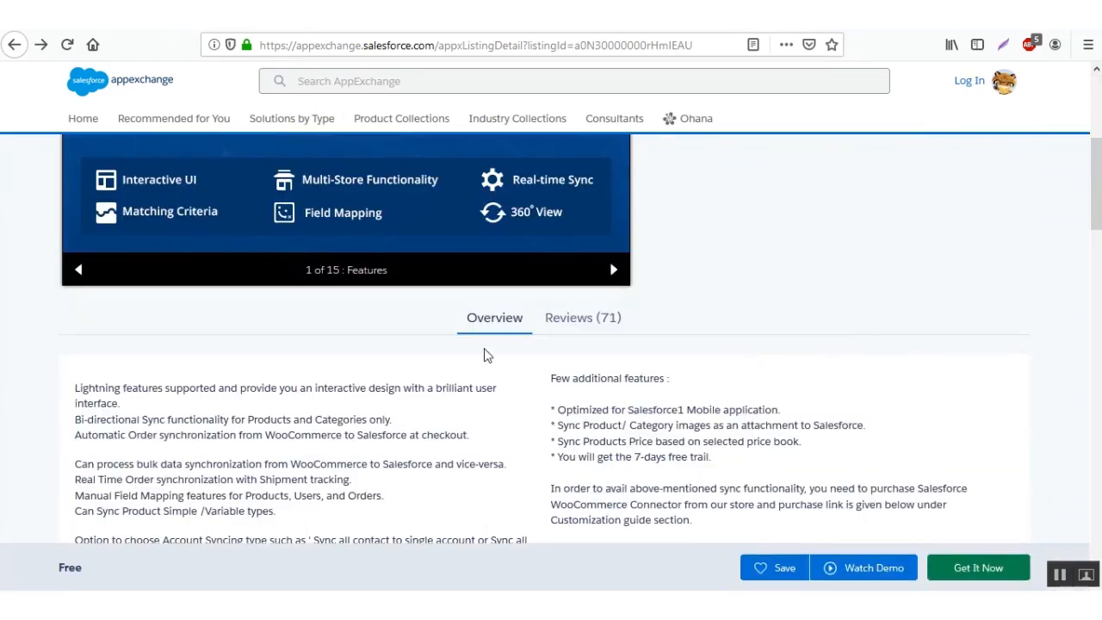
{"action": "scroll", "coordinate": [558, 348], "scroll_direction": "down", "scroll_amount": 1}
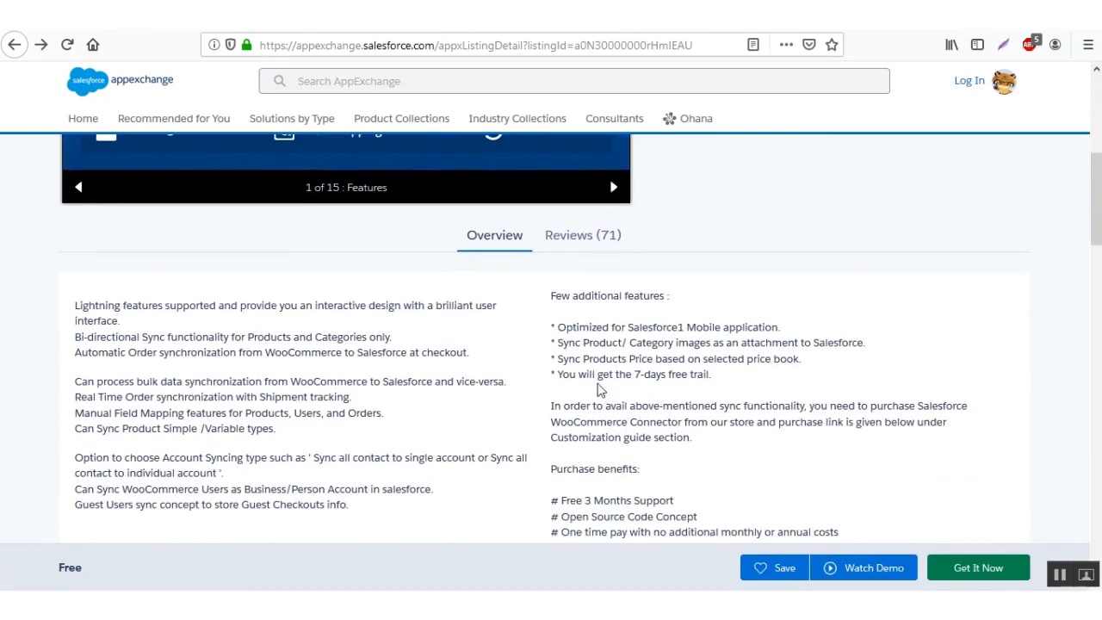
{"action": "scroll", "coordinate": [675, 383], "scroll_direction": "down", "scroll_amount": 4}
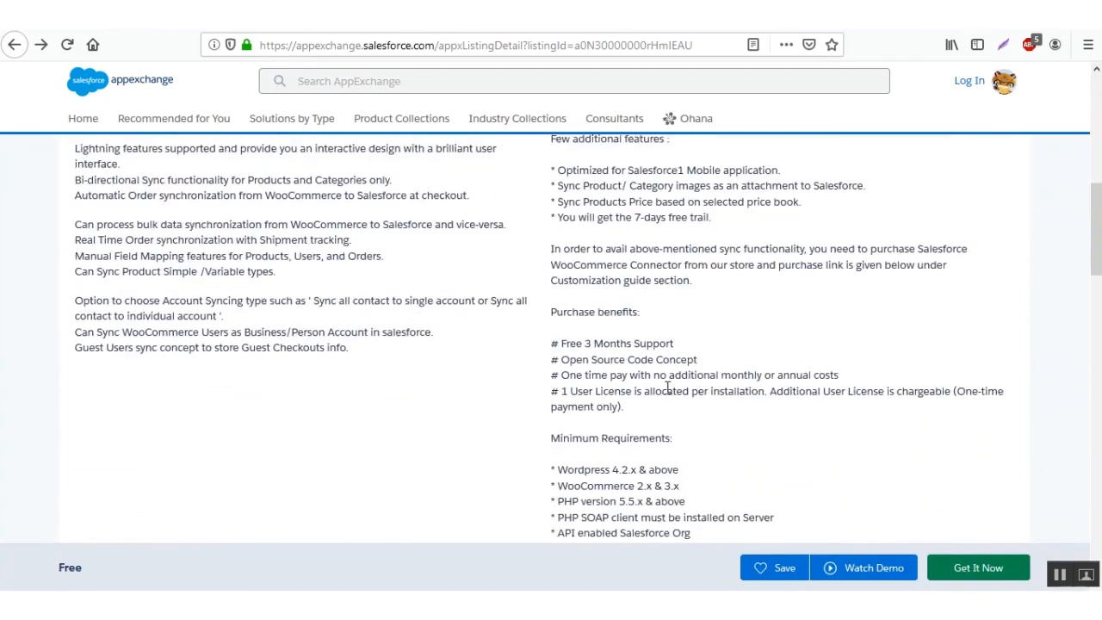
{"action": "scroll", "coordinate": [677, 386], "scroll_direction": "up", "scroll_amount": 1}
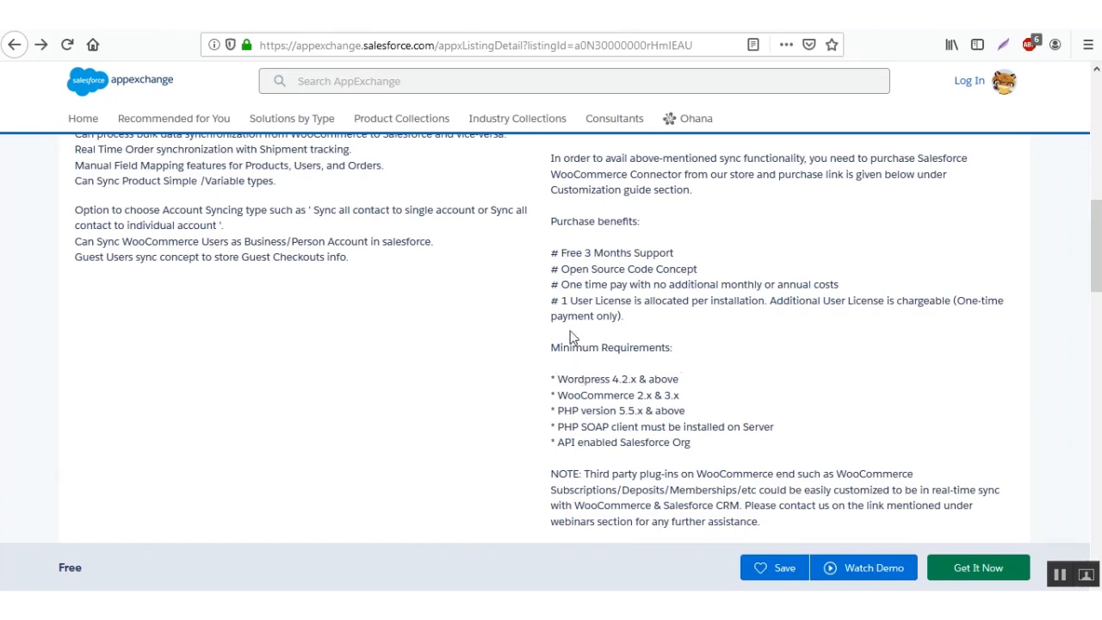
{"action": "scroll", "coordinate": [736, 355], "scroll_direction": "up", "scroll_amount": 10}
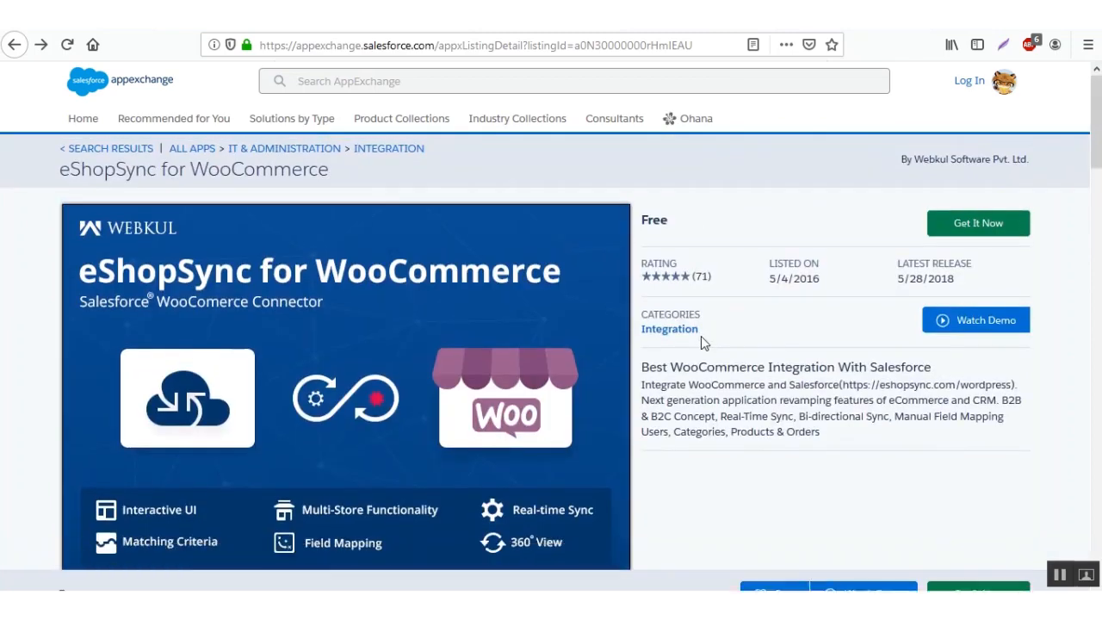
- Get the eShopSync for WooCommerce package, logging in with the saved Salesforce account, and choose installation in the production environment
{"action": "left_click", "coordinate": [985, 225]}
{"action": "left_click", "coordinate": [545, 258]}
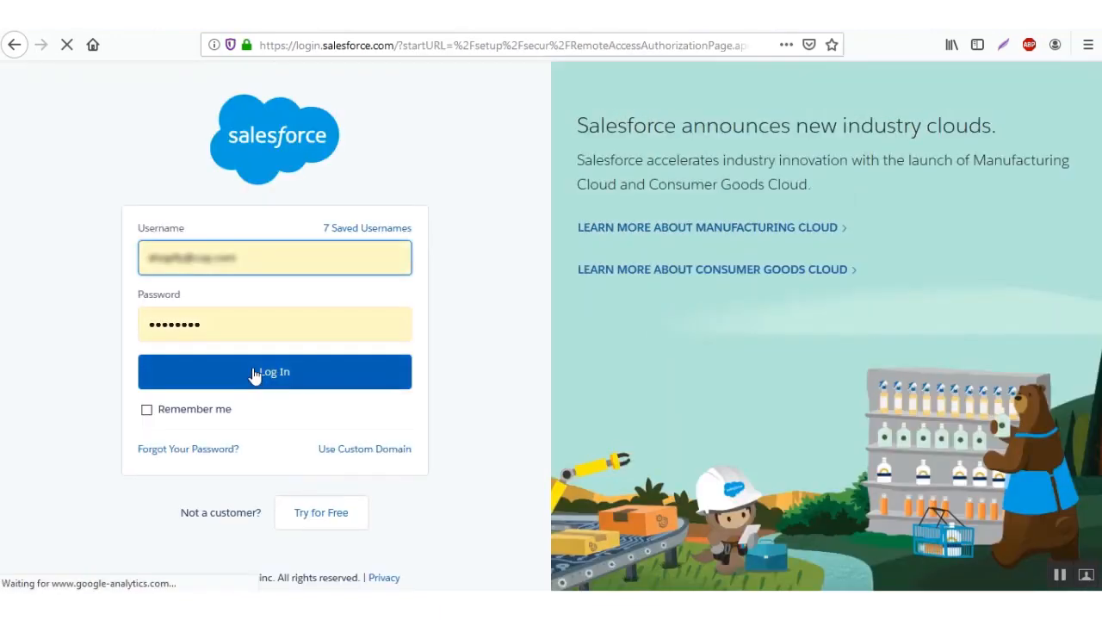
{"action": "left_click", "coordinate": [255, 374]}
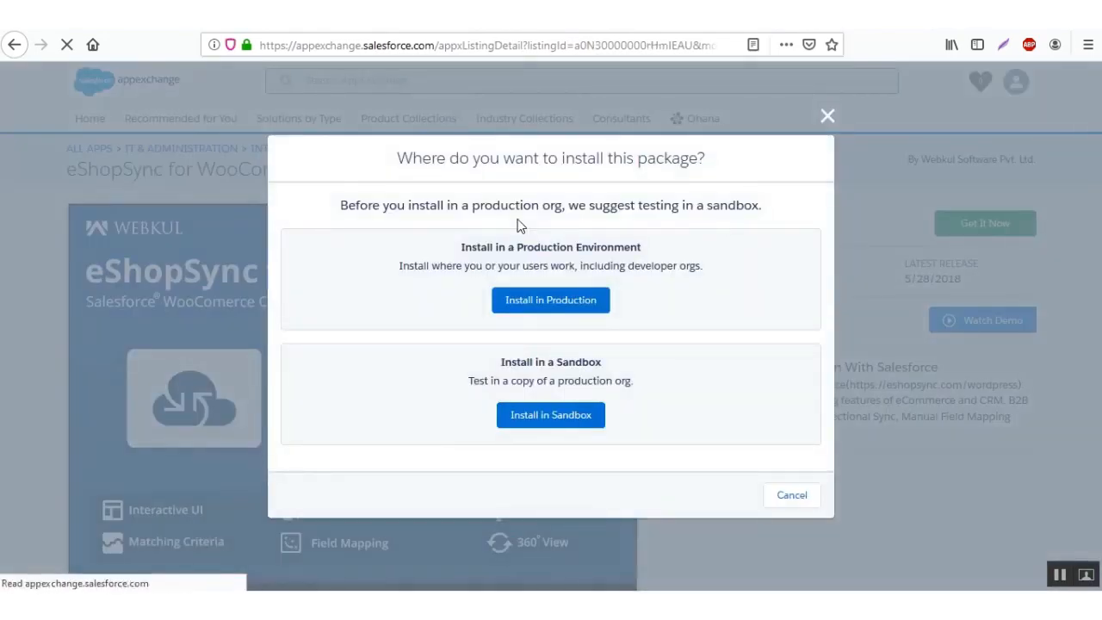
{"action": "left_click", "coordinate": [536, 306]}
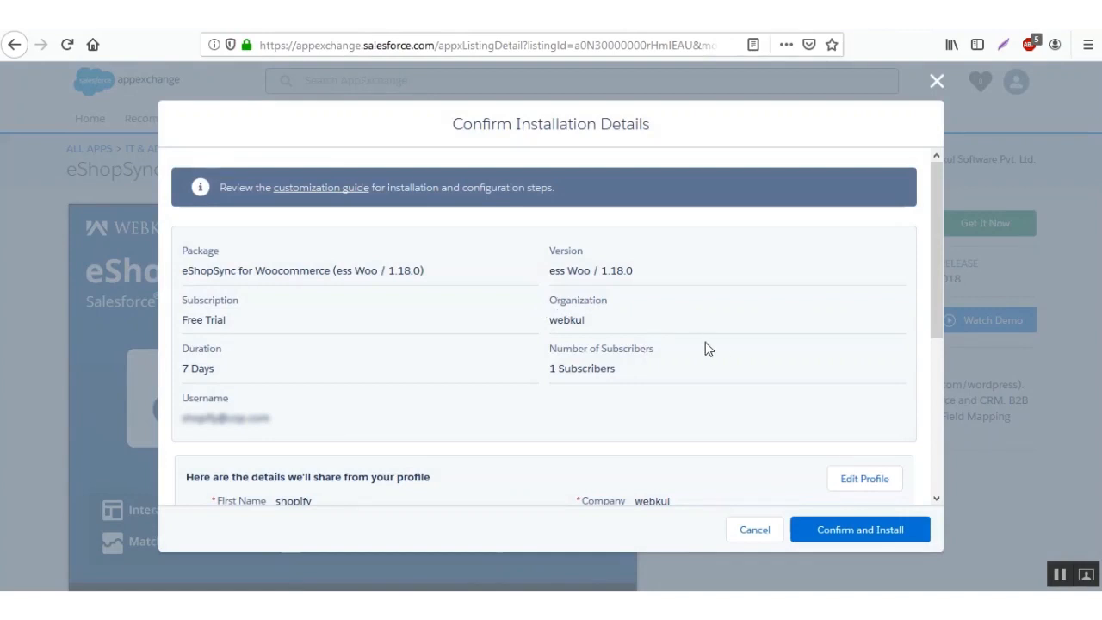
- Review the installation details, agree to the terms and conditions, and confirm the installation
{"action": "scroll", "coordinate": [766, 348], "scroll_direction": "down", "scroll_amount": 2}
{"action": "scroll", "coordinate": [765, 348], "scroll_direction": "down", "scroll_amount": 2}
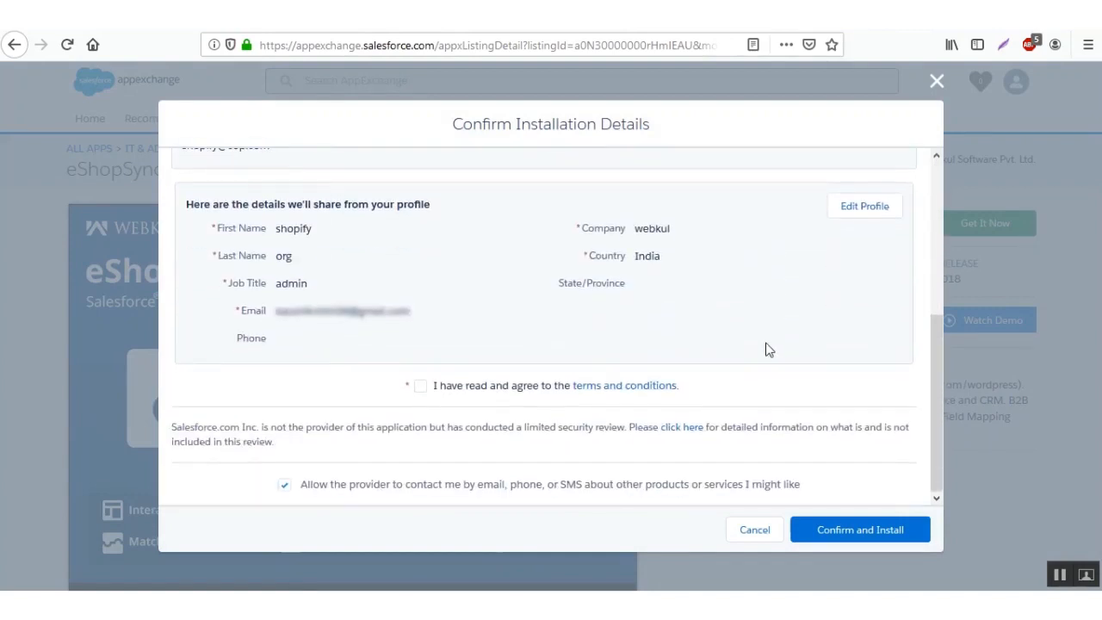
{"action": "scroll", "coordinate": [581, 392], "scroll_direction": "up", "scroll_amount": 2}
{"action": "scroll", "coordinate": [580, 396], "scroll_direction": "down", "scroll_amount": 2}
{"action": "left_click", "coordinate": [420, 388]}
{"action": "left_click", "coordinate": [861, 531]}
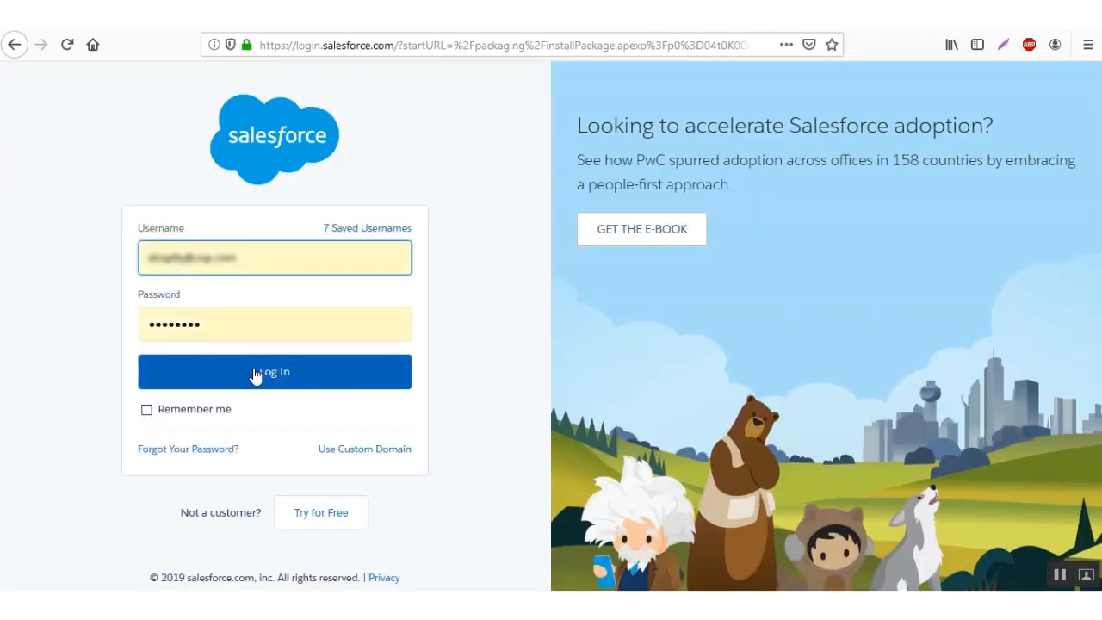
- Log in to Salesforce again with the saved account and install eShopSync for WooCommerce for all users
{"action": "left_click", "coordinate": [256, 376]}
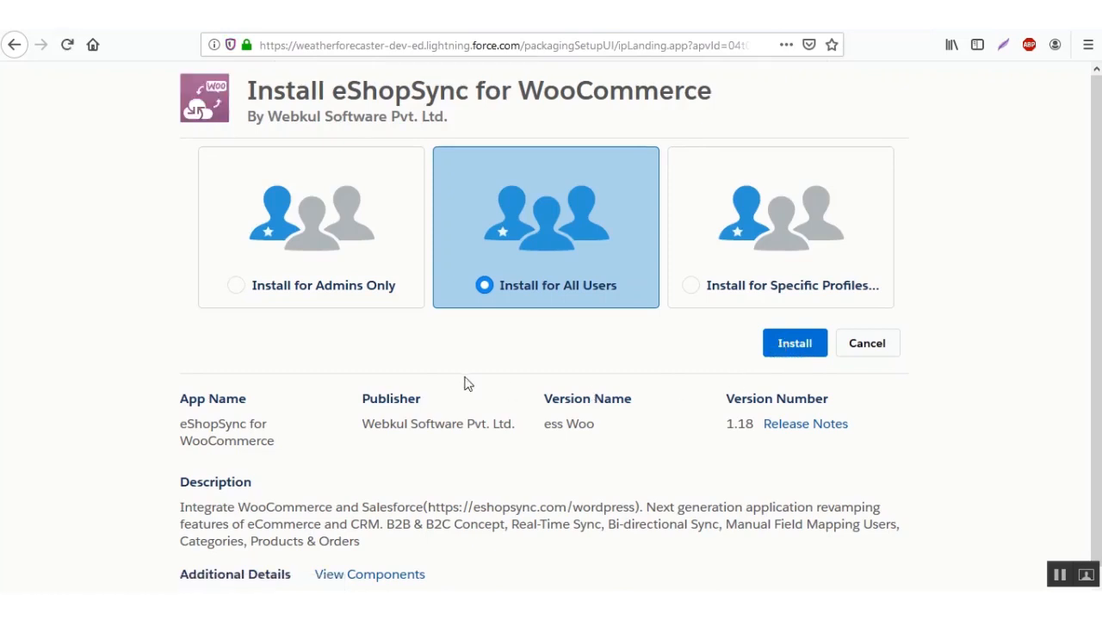
{"action": "scroll", "coordinate": [775, 370], "scroll_direction": "down", "scroll_amount": 1}
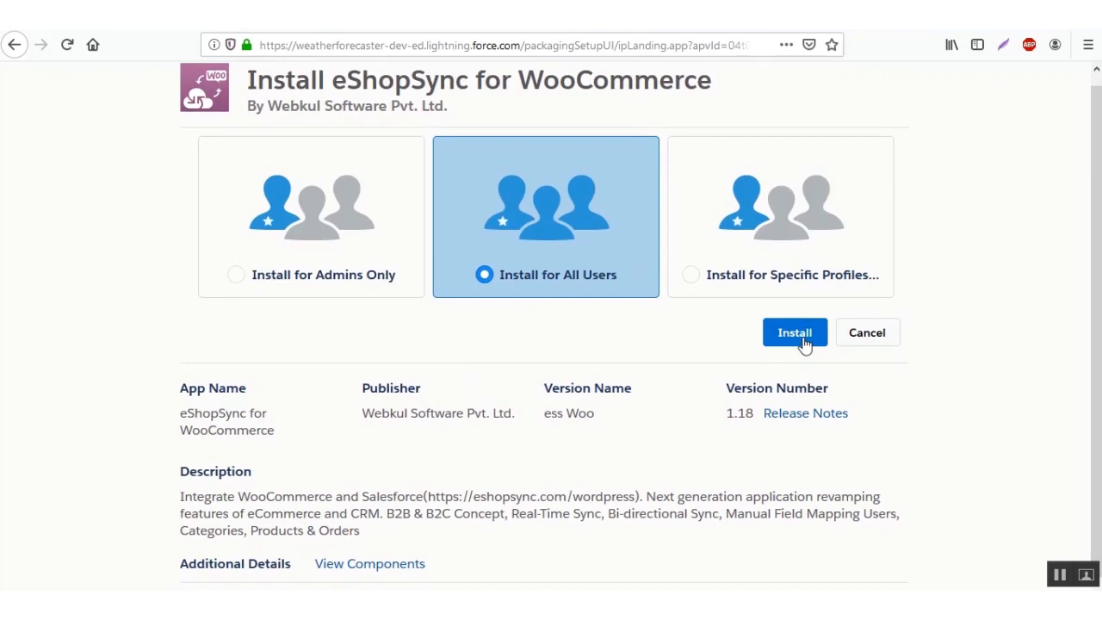
{"action": "left_click", "coordinate": [802, 346]}
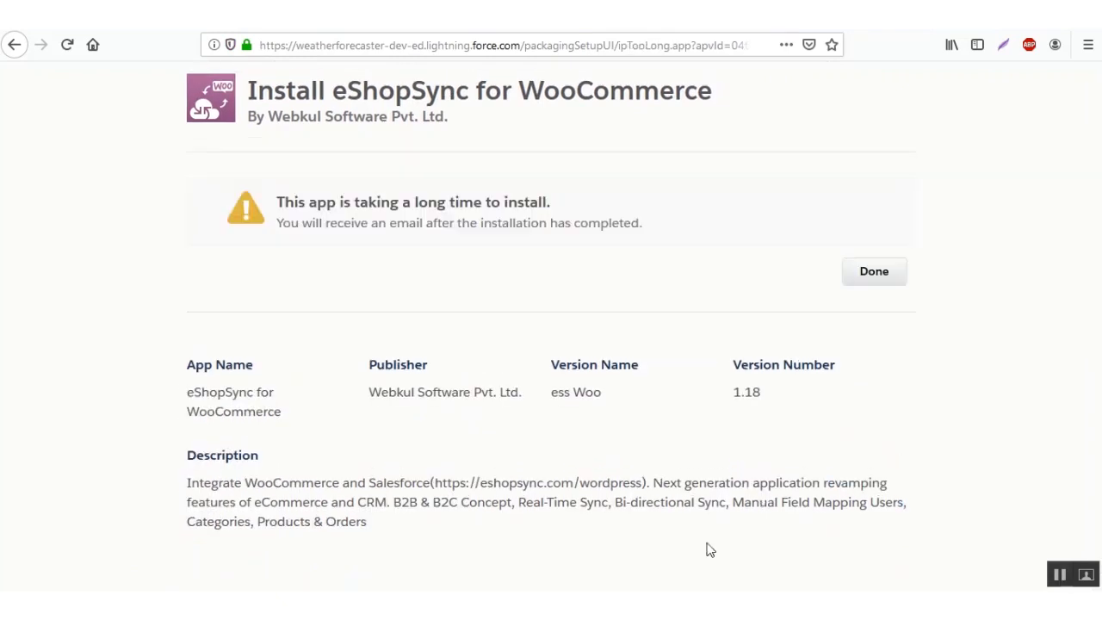
{"action": "left_click", "coordinate": [874, 272]}
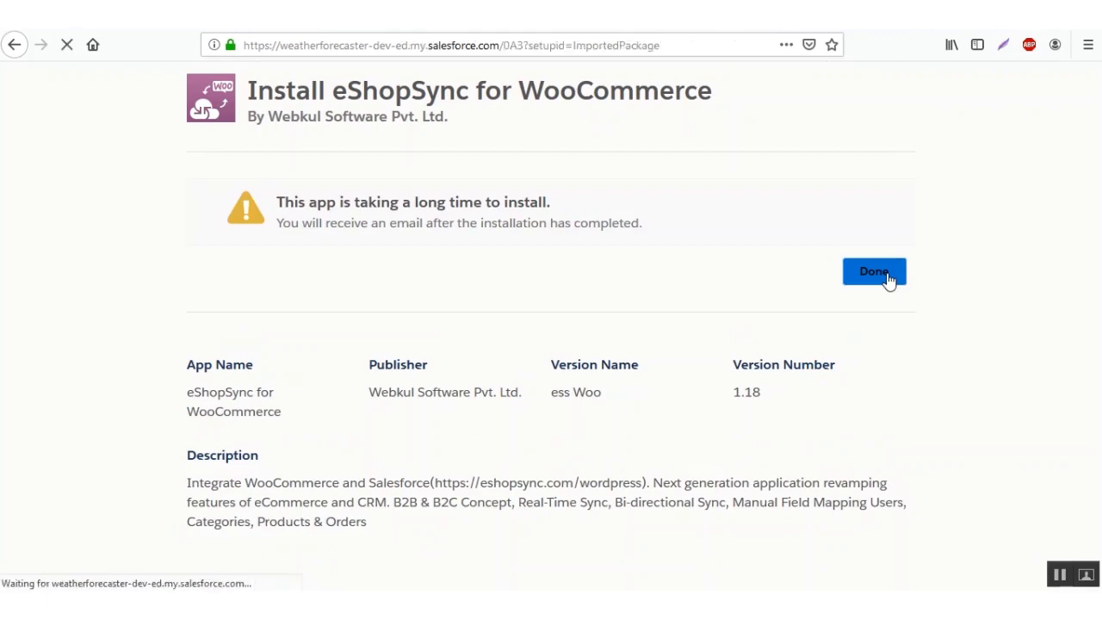
- Refresh the Installed Packages page and check the list for eShopSync for WooCommerce
{"action": "scroll", "coordinate": [435, 431], "scroll_direction": "down", "scroll_amount": 2}
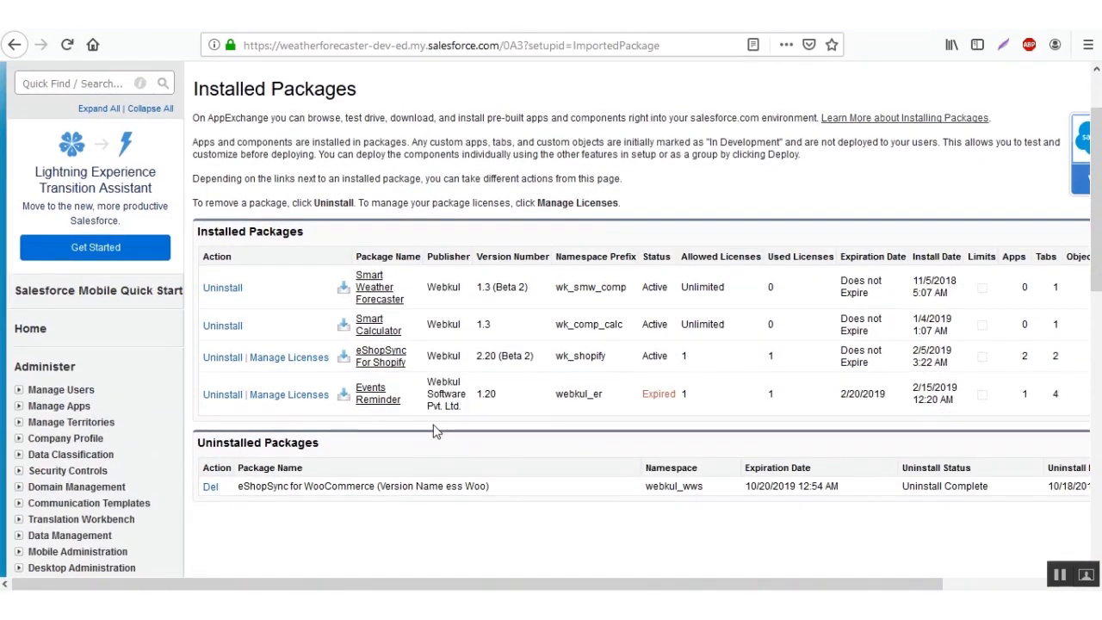
{"action": "left_click", "coordinate": [66, 46]}
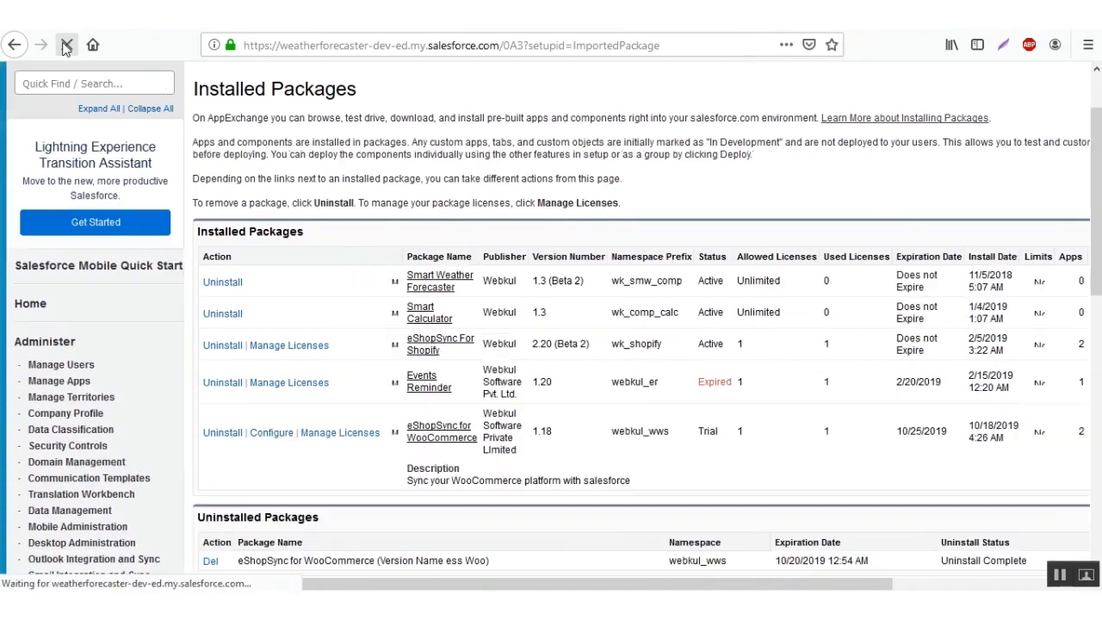
{"action": "scroll", "coordinate": [626, 338], "scroll_direction": "down", "scroll_amount": 3}
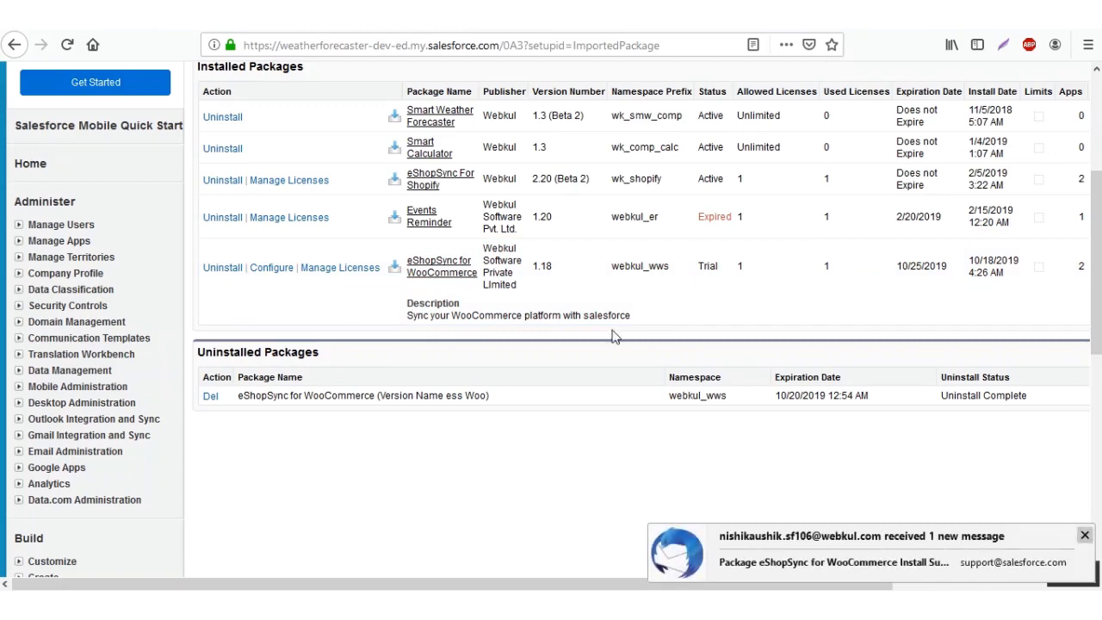
- Search the setup menu for "per" and open the Permission Sets page under Manage Users
{"action": "scroll", "coordinate": [613, 335], "scroll_direction": "up", "scroll_amount": 3}
{"action": "left_click", "coordinate": [96, 167]}
{"action": "type", "text": "prer"}
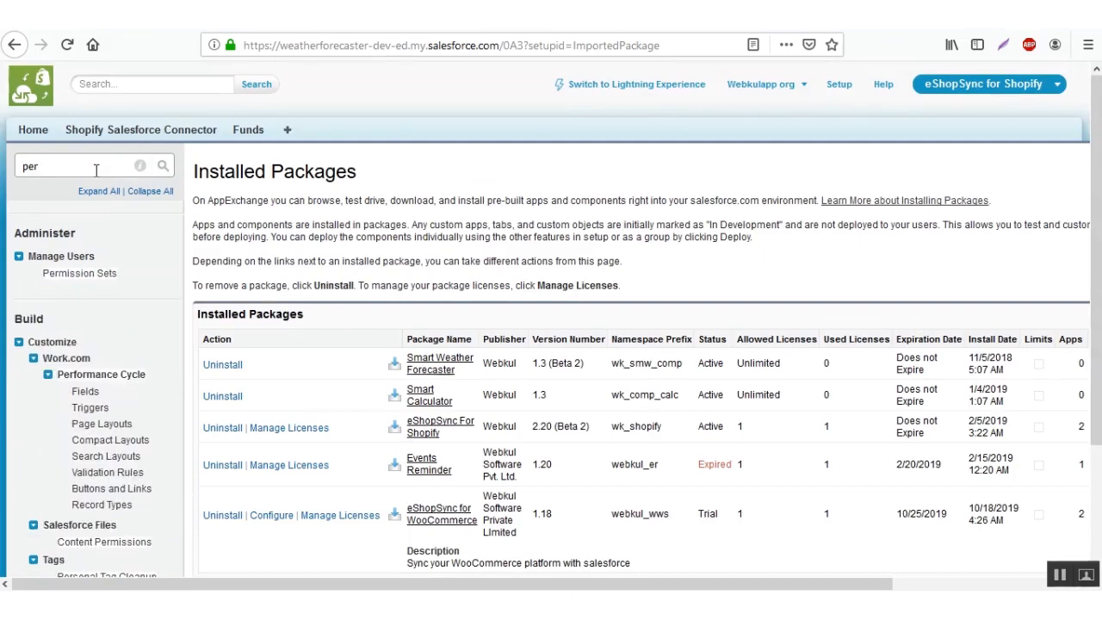
{"action": "left_click", "coordinate": [85, 275]}
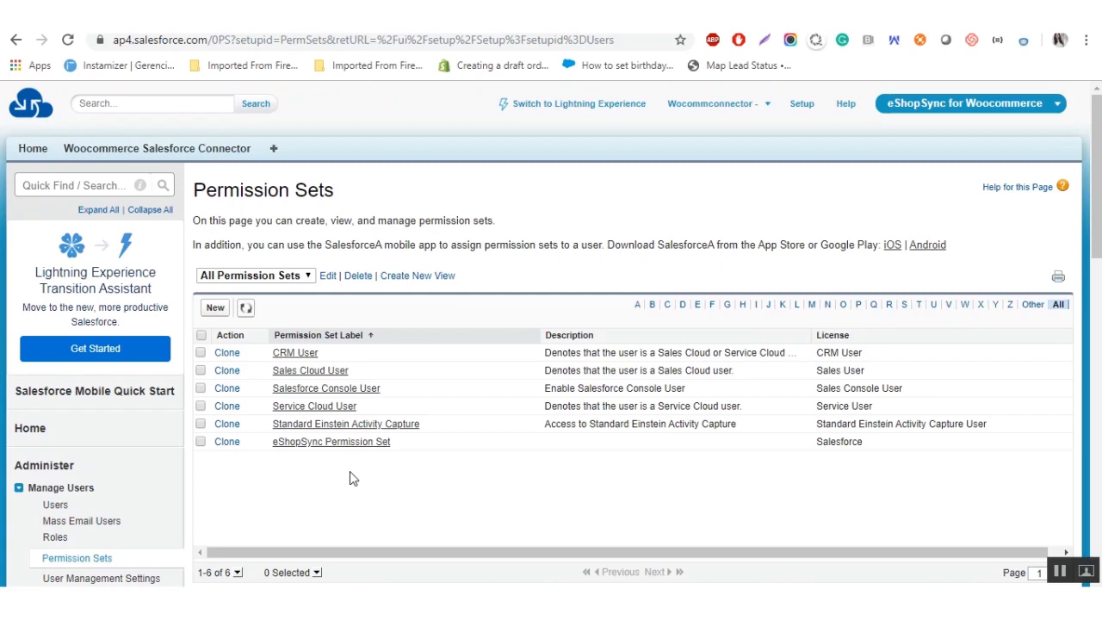
- Search the setup menu for "accounts" and open the Fields page of the Accounts object
{"action": "left_click", "coordinate": [77, 190]}
{"action": "type", "text": "a"}
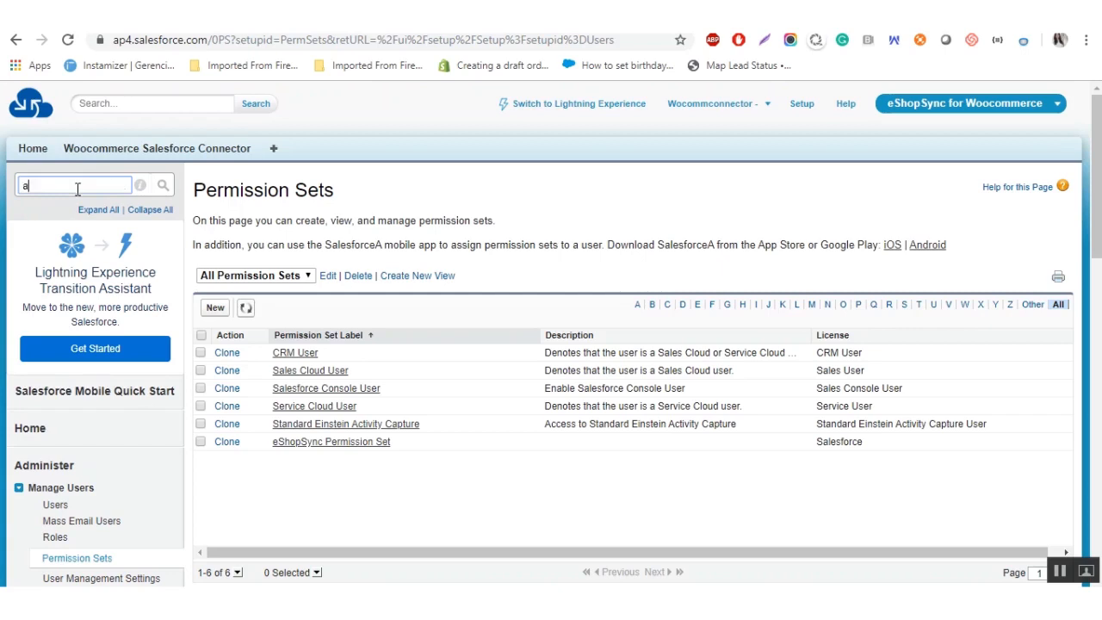
{"action": "type", "text": "ccounts"}
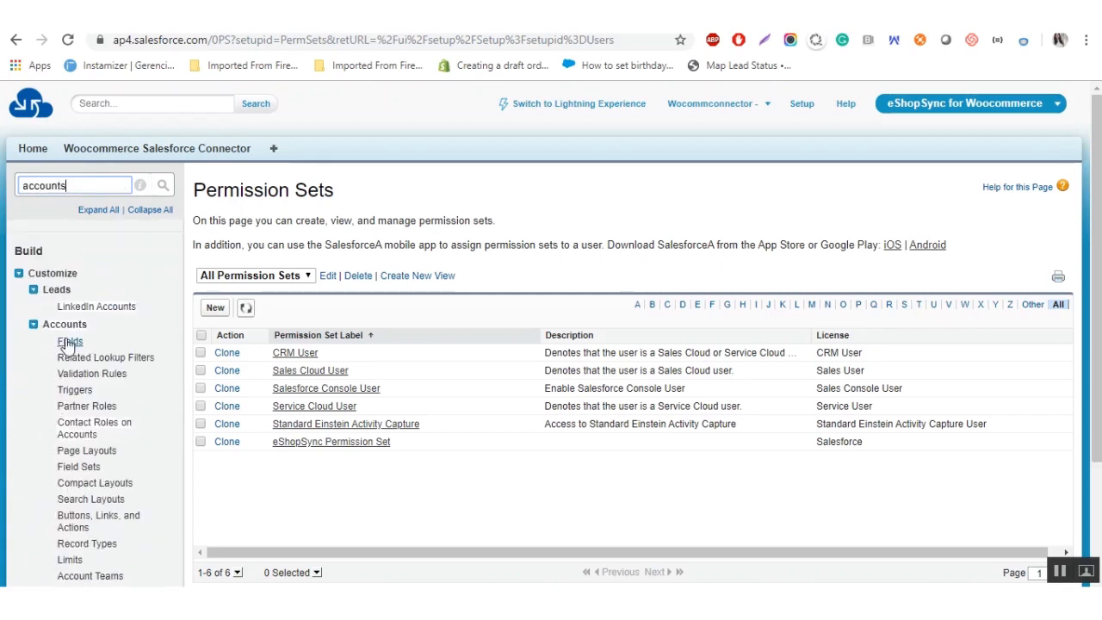
{"action": "left_click", "coordinate": [69, 343]}
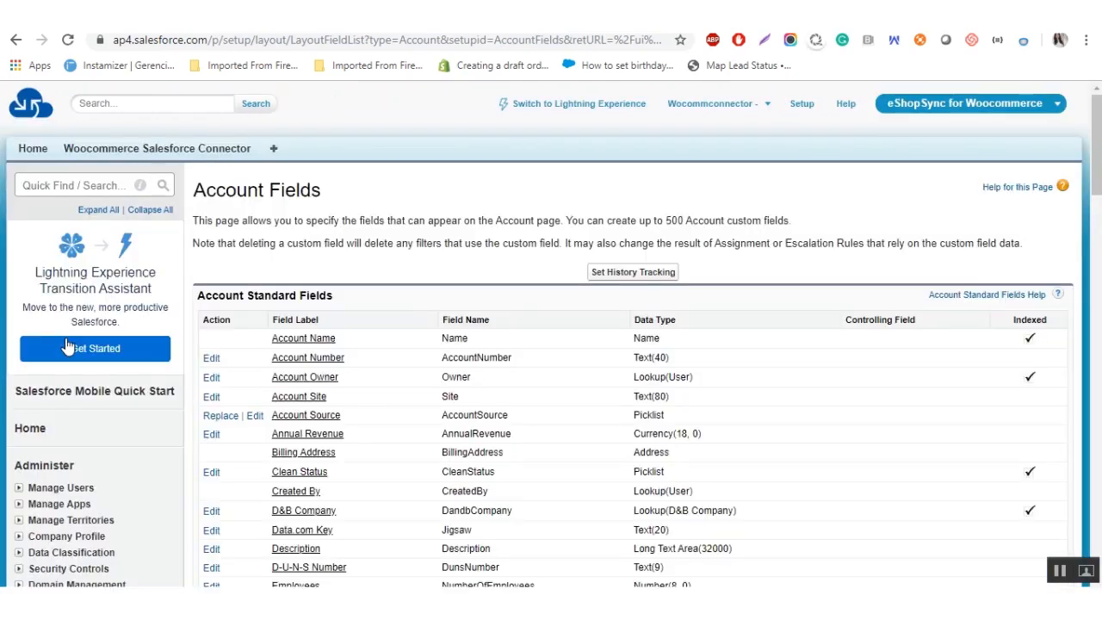
- Open the woo Company Name custom account field in a new browser tab and switch to that tab
{"action": "scroll", "coordinate": [602, 420], "scroll_direction": "down", "scroll_amount": 2}
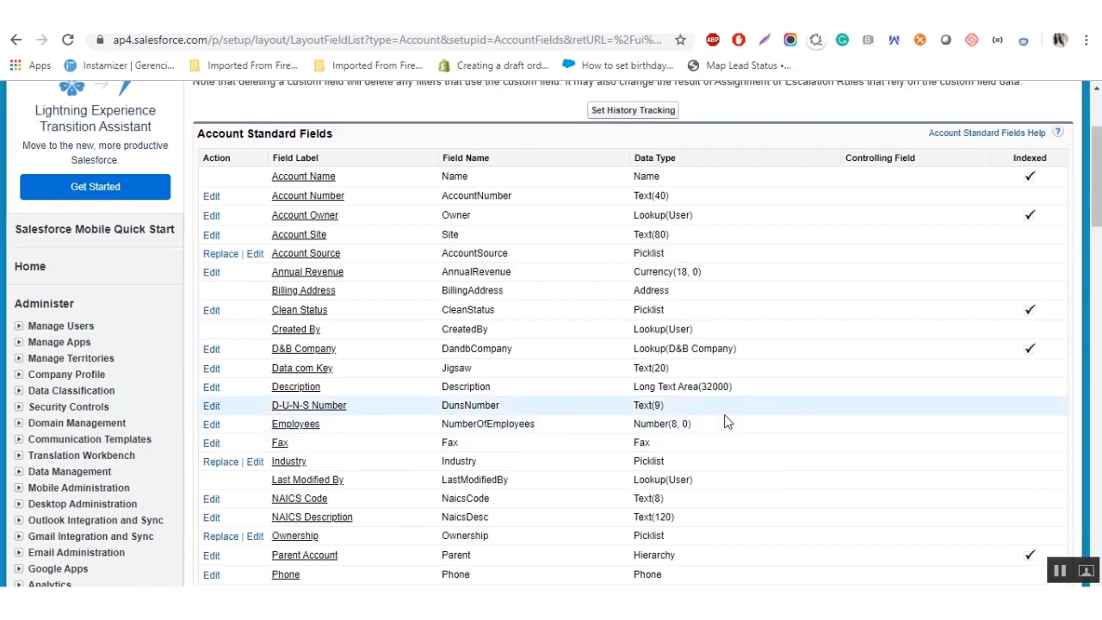
{"action": "scroll", "coordinate": [732, 430], "scroll_direction": "down", "scroll_amount": 9}
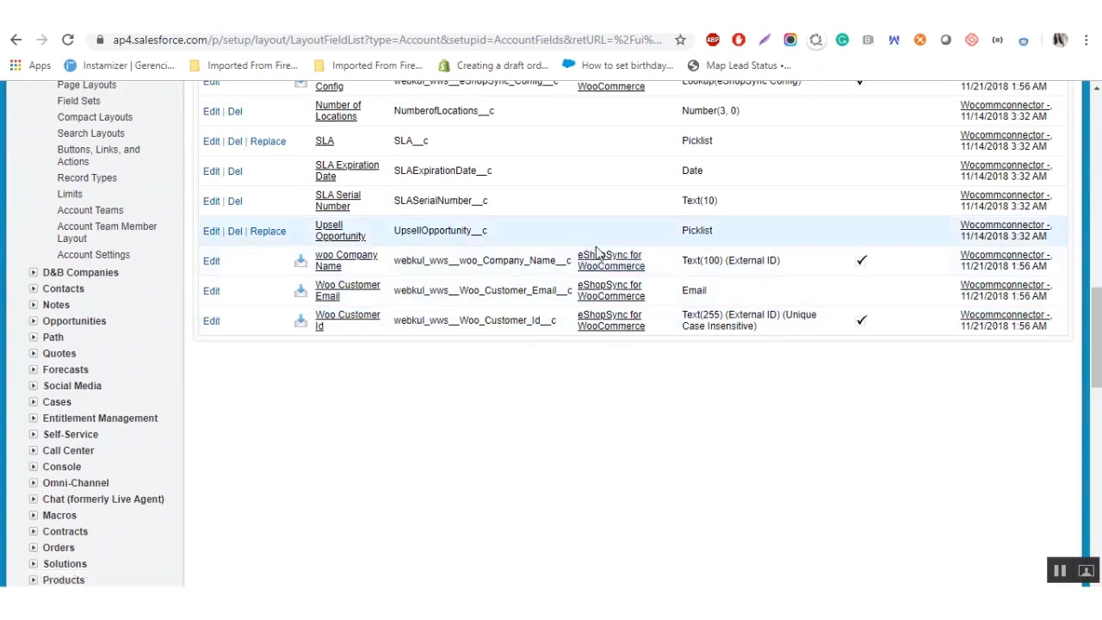
{"action": "right_click", "coordinate": [325, 269]}
{"action": "left_click", "coordinate": [361, 281]}
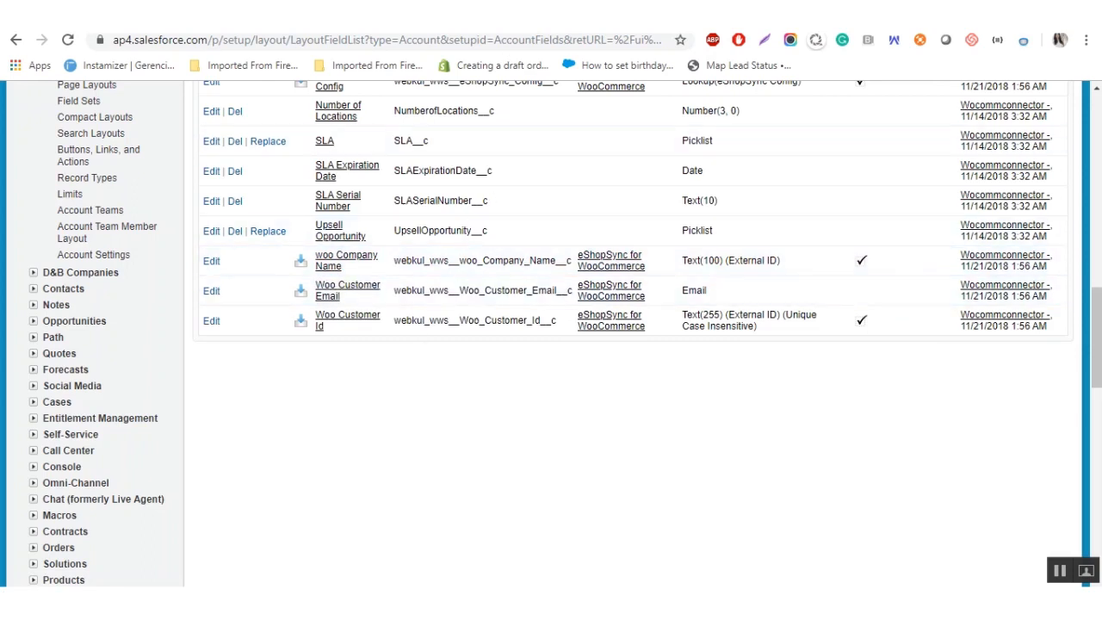
{"action": "key", "text": "ctrl+Tab"}
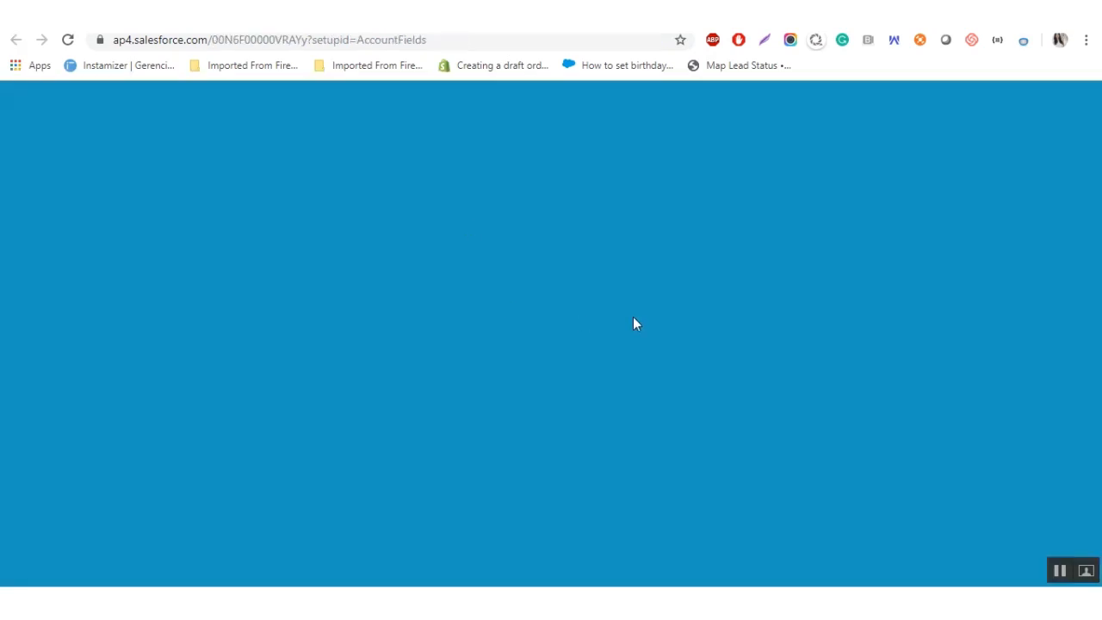
- View the field accessibility of the woo Company Name account field for all profiles
{"action": "left_click", "coordinate": [677, 308]}
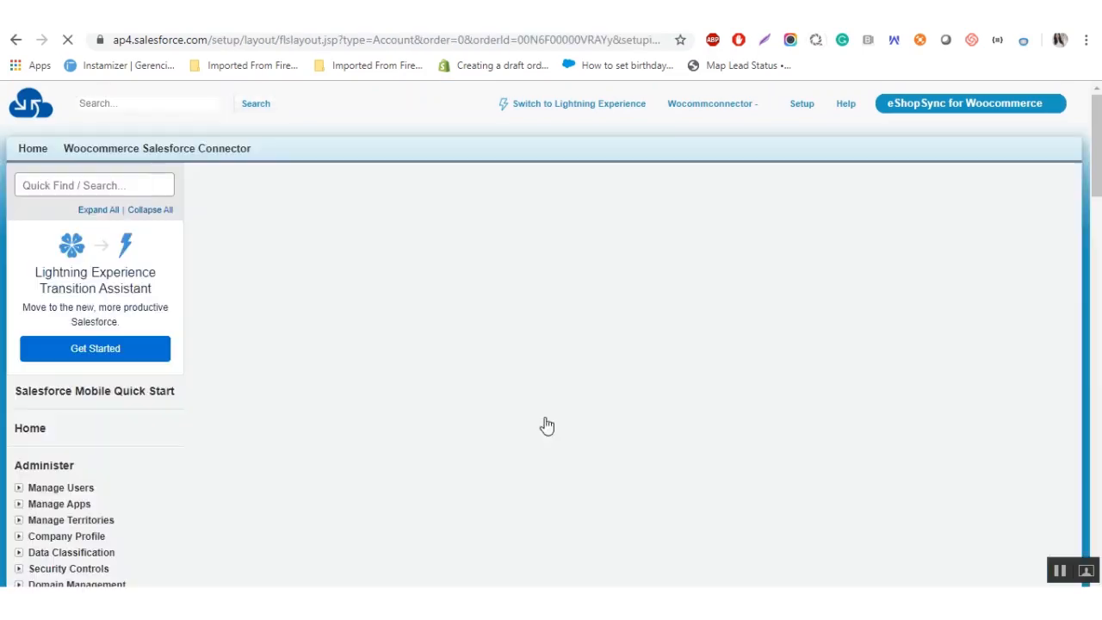
{"action": "left_click", "coordinate": [419, 256]}
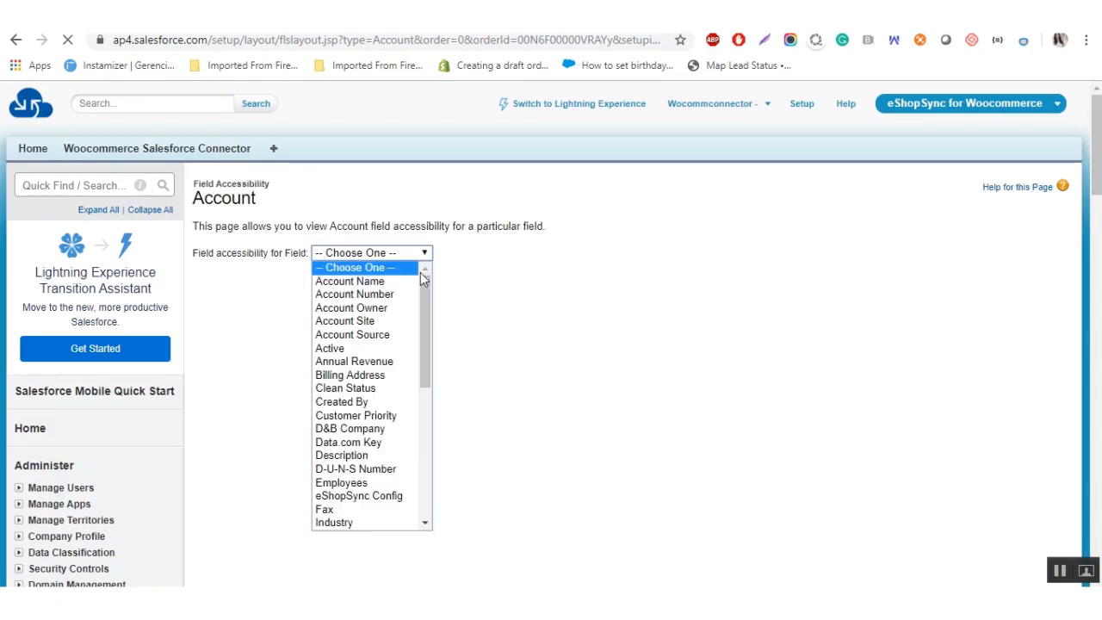
{"action": "left_click_drag", "start_coordinate": [425, 310], "coordinate": [425, 451]}
{"action": "left_click", "coordinate": [396, 482]}
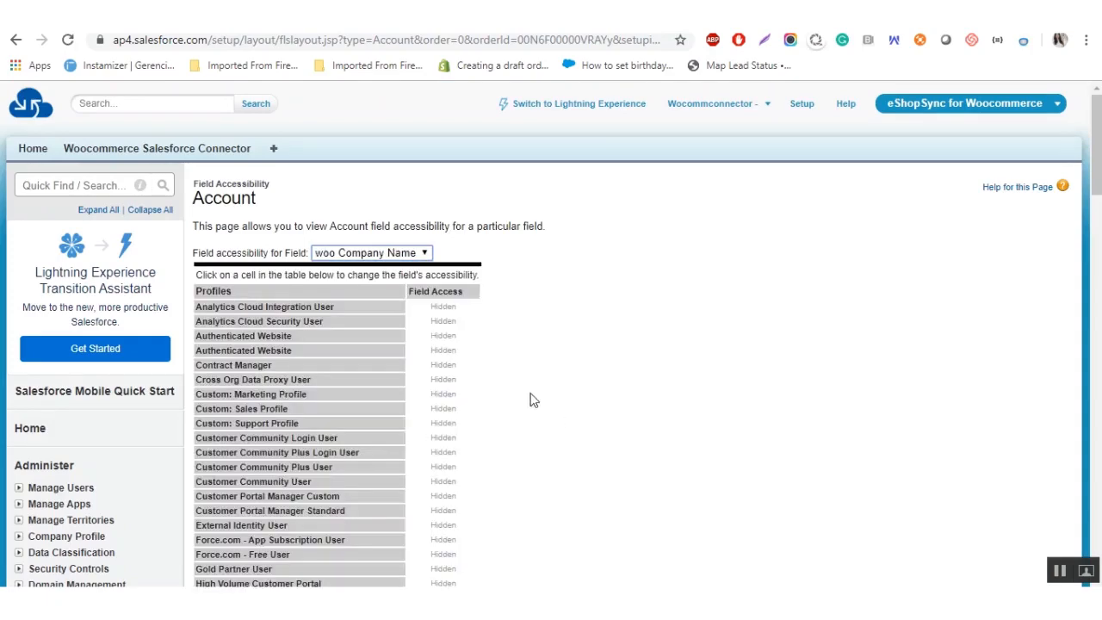
- Make woo Company Name visible on the Account Layout for the System Administrator profile and save the access settings
{"action": "scroll", "coordinate": [531, 399], "scroll_direction": "down", "scroll_amount": 4}
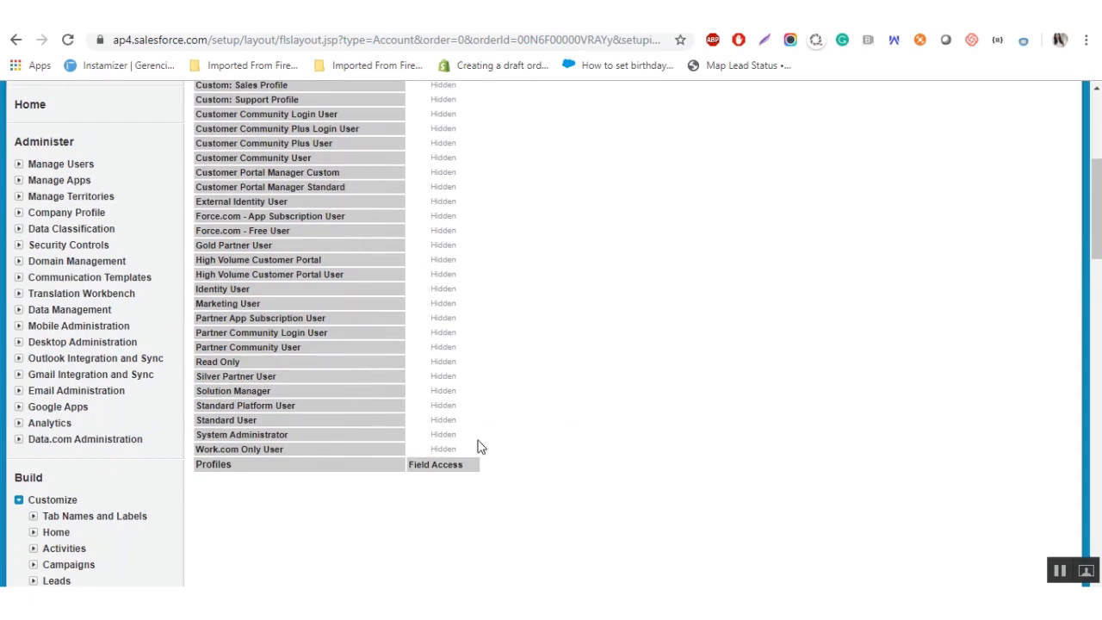
{"action": "left_click", "coordinate": [446, 437]}
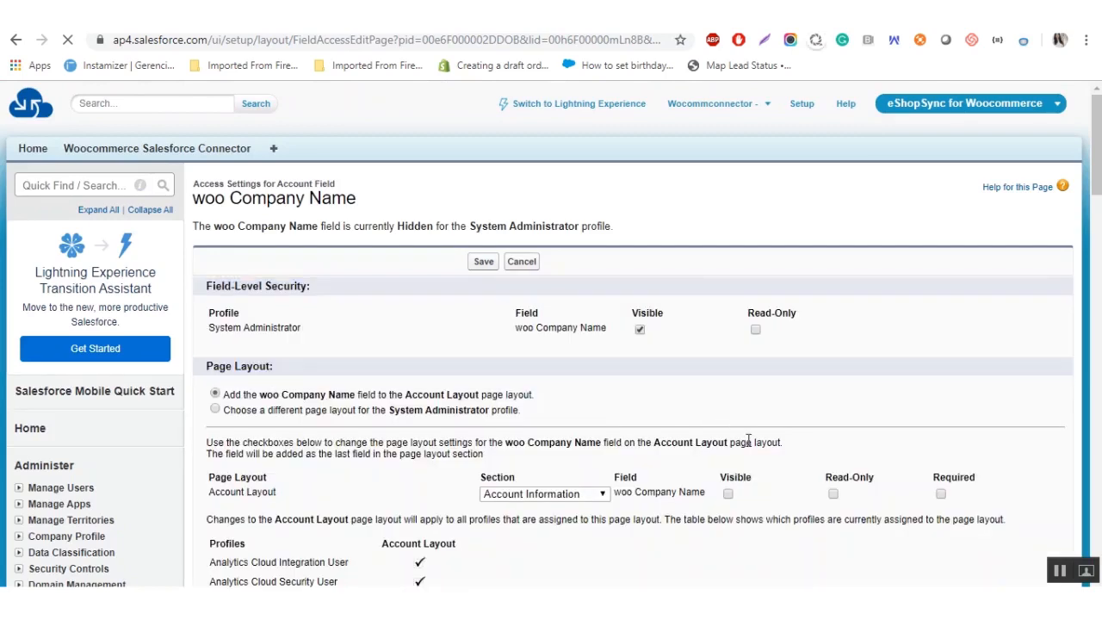
{"action": "left_click", "coordinate": [727, 494]}
{"action": "left_click", "coordinate": [482, 264]}
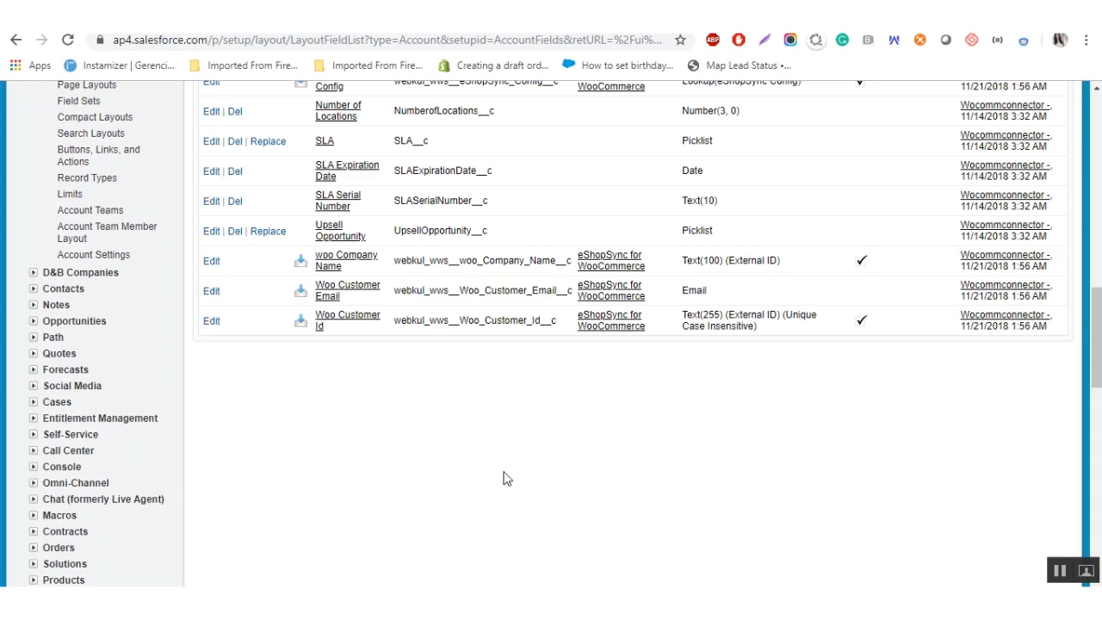
- Search the setup menu for "products", open the Fields page of the Products object and review its custom fields
{"action": "scroll", "coordinate": [504, 475], "scroll_direction": "up", "scroll_amount": 15}
{"action": "scroll", "coordinate": [345, 348], "scroll_direction": "up", "scroll_amount": 2}
{"action": "left_click", "coordinate": [114, 185]}
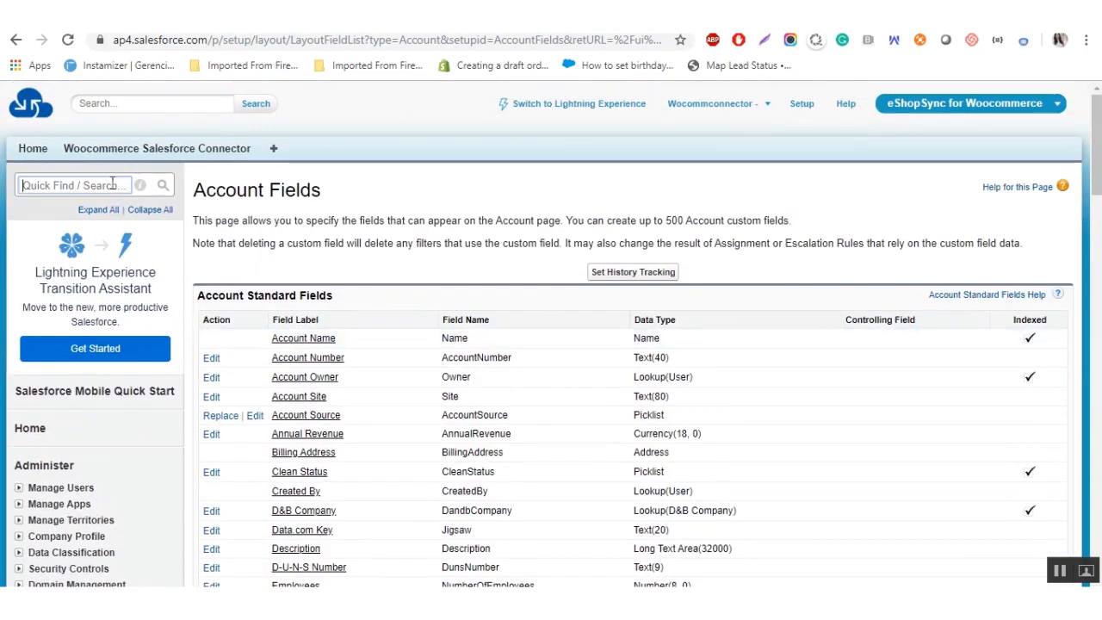
{"action": "type", "text": "pro"}
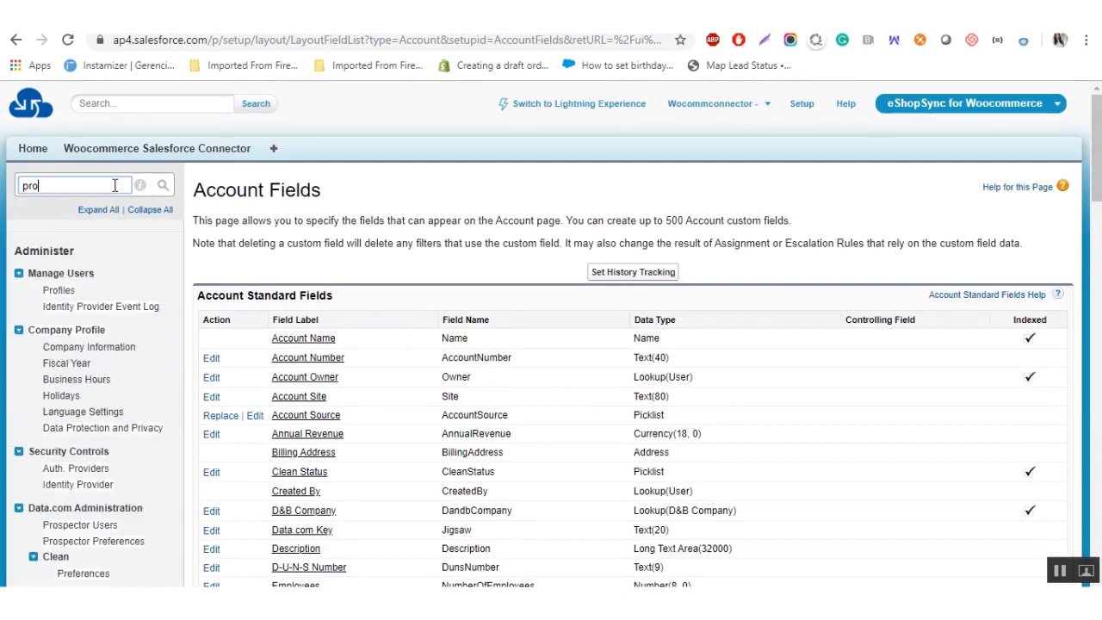
{"action": "type", "text": "ducts"}
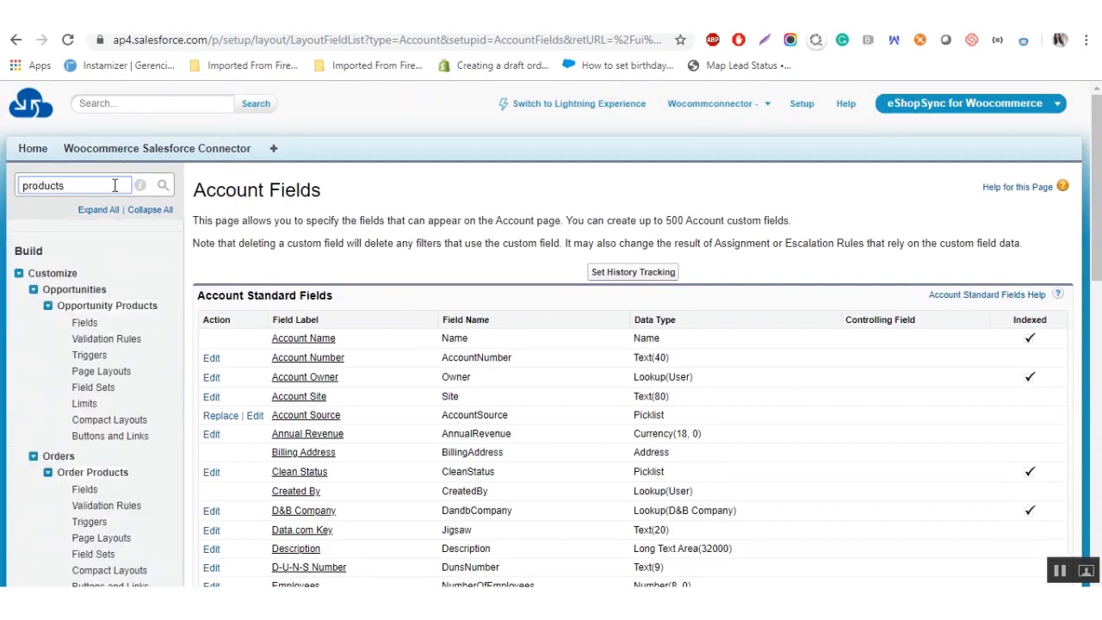
{"action": "scroll", "coordinate": [61, 344], "scroll_direction": "down", "scroll_amount": 2}
{"action": "left_click", "coordinate": [72, 479]}
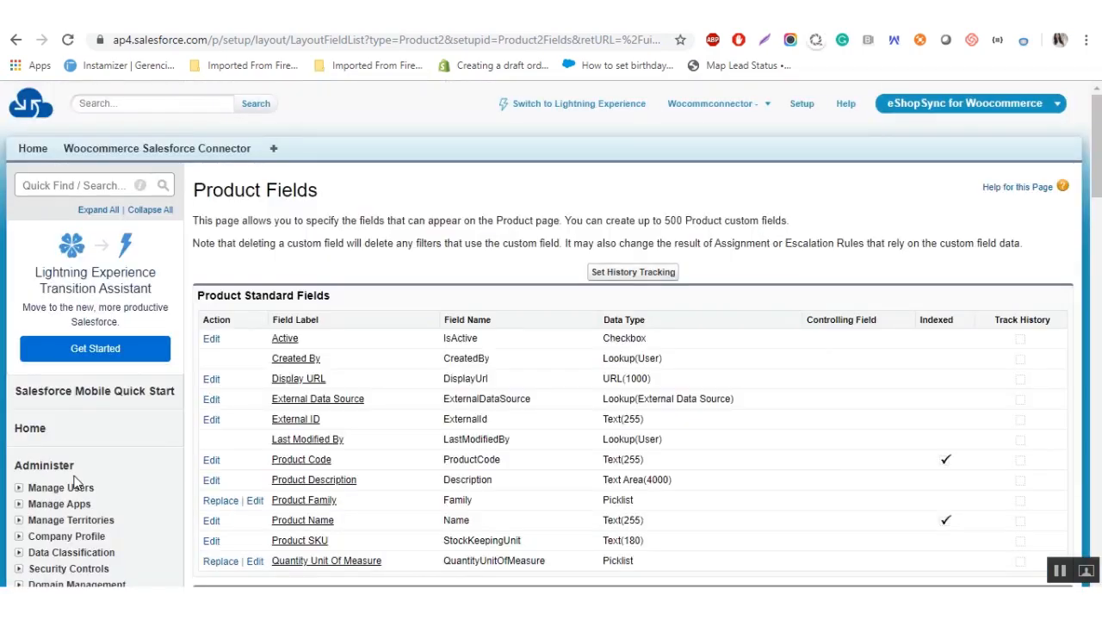
{"action": "scroll", "coordinate": [721, 469], "scroll_direction": "down", "scroll_amount": 6}
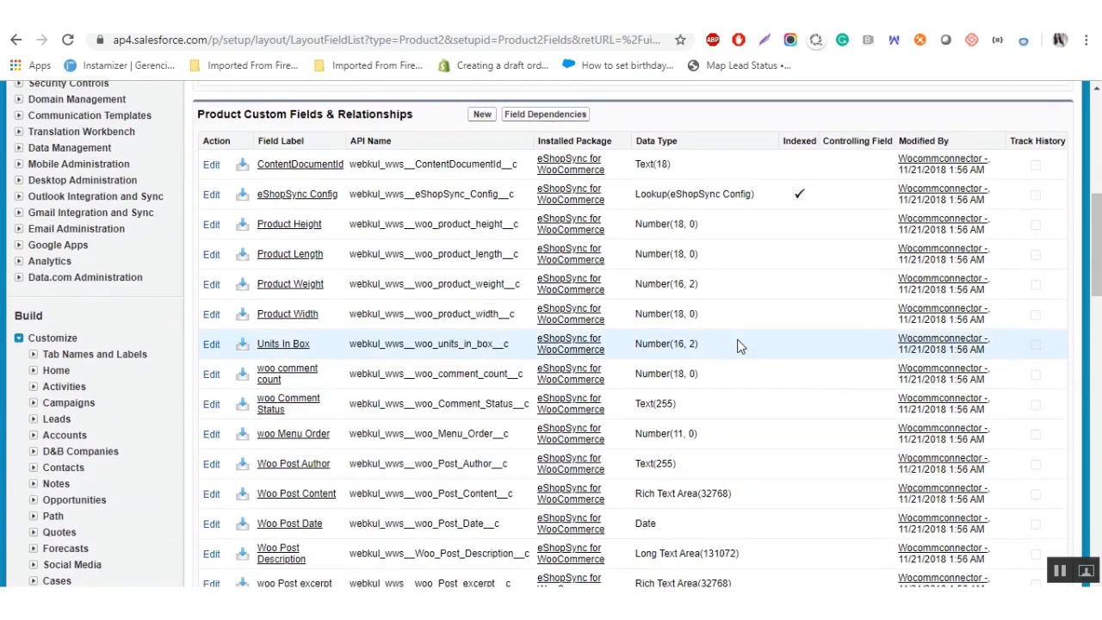
{"action": "scroll", "coordinate": [657, 301], "scroll_direction": "down", "scroll_amount": 3}
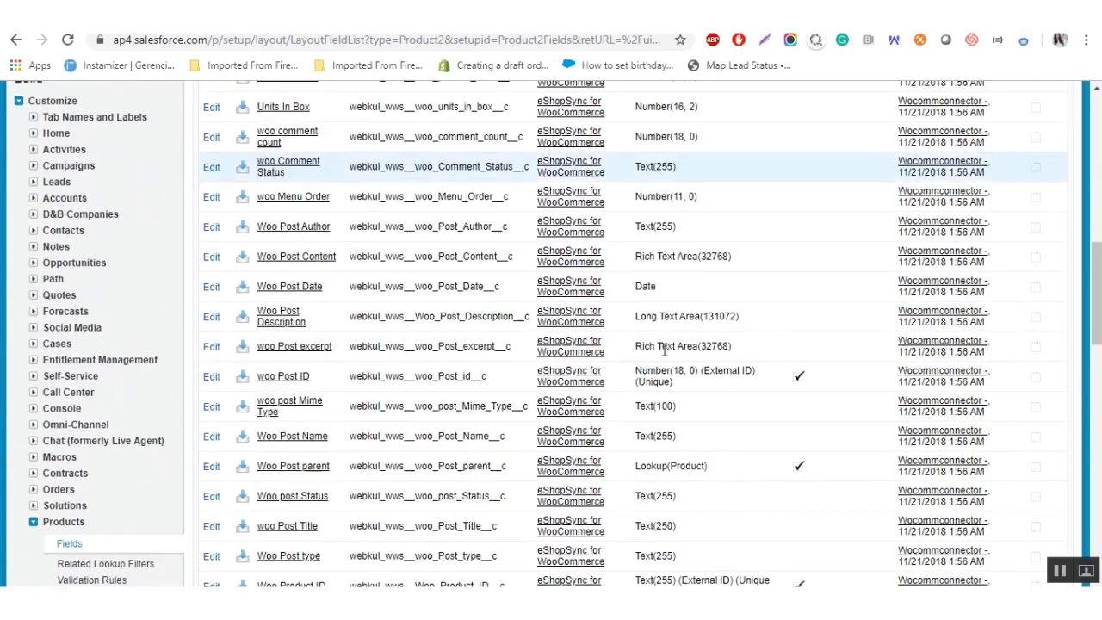
{"action": "scroll", "coordinate": [657, 384], "scroll_direction": "down", "scroll_amount": 4}
- Search the setup menu for "orde", open the Fields page of the Orders object and review its custom fields
{"action": "scroll", "coordinate": [659, 386], "scroll_direction": "up", "scroll_amount": 15}
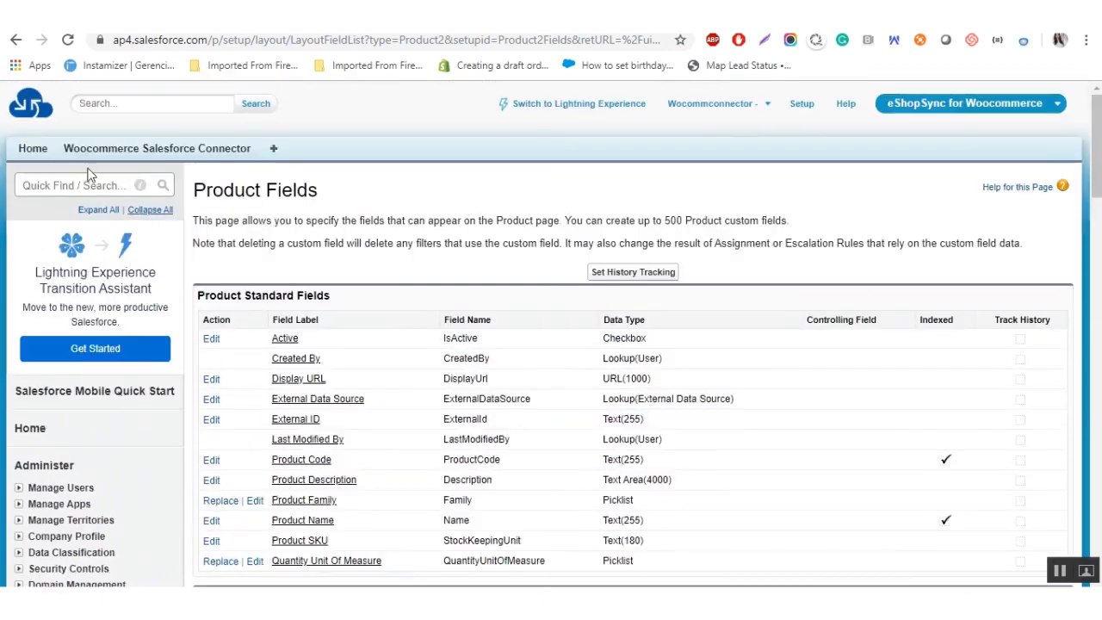
{"action": "left_click", "coordinate": [57, 186]}
{"action": "type", "text": "odre"}
{"action": "key", "text": "ctrl+a"}
{"action": "key", "text": "BackSpace"}
{"action": "type", "text": "orde"}
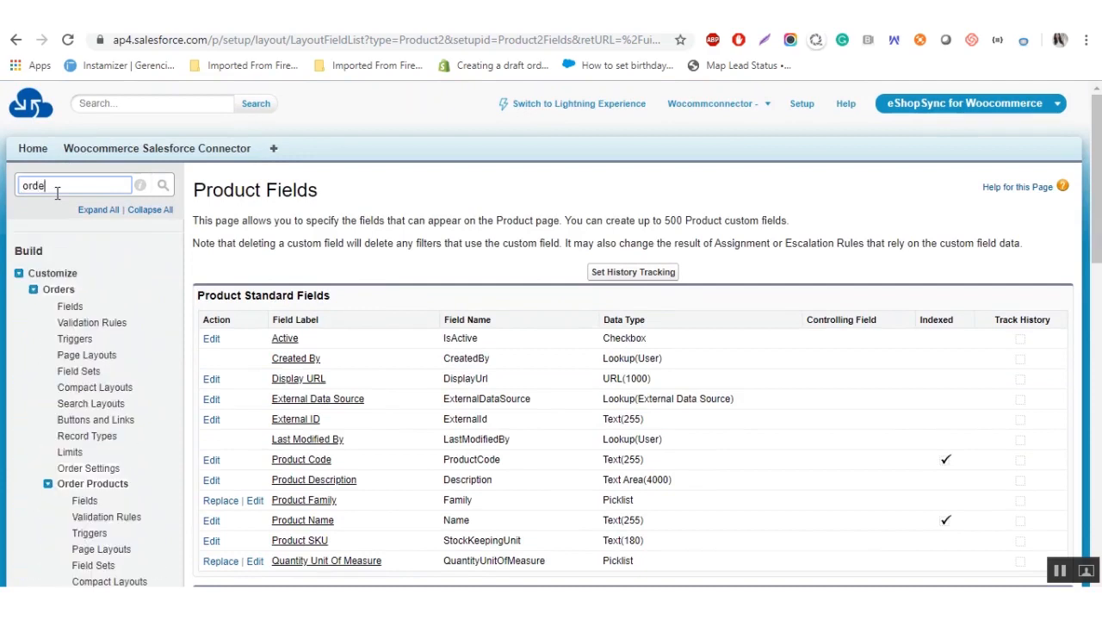
{"action": "left_click", "coordinate": [71, 306]}
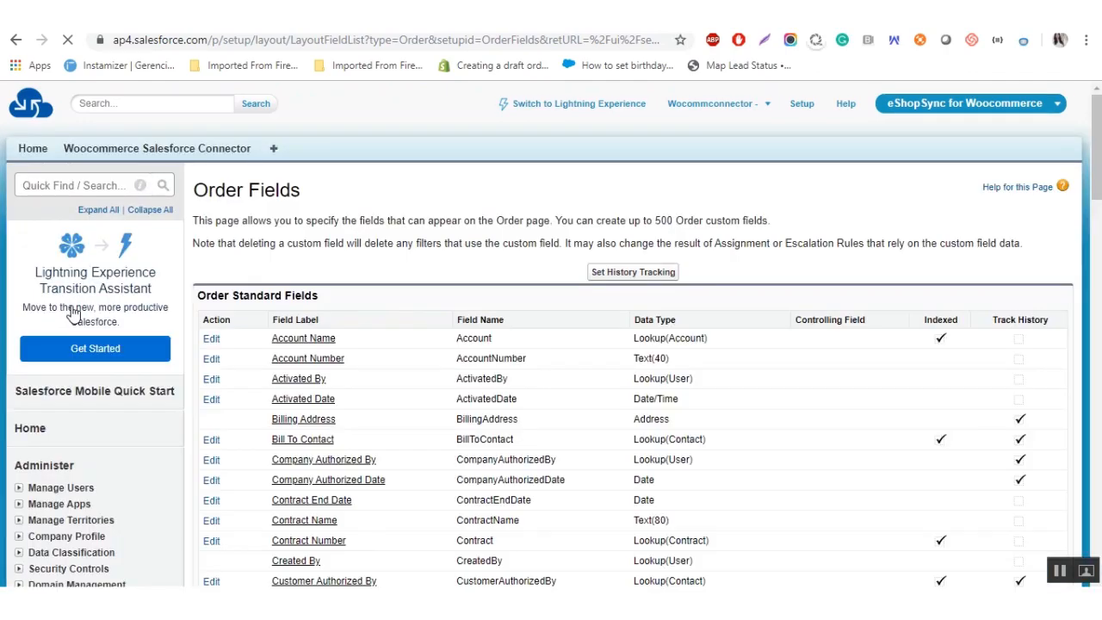
{"action": "scroll", "coordinate": [800, 423], "scroll_direction": "down", "scroll_amount": 8}
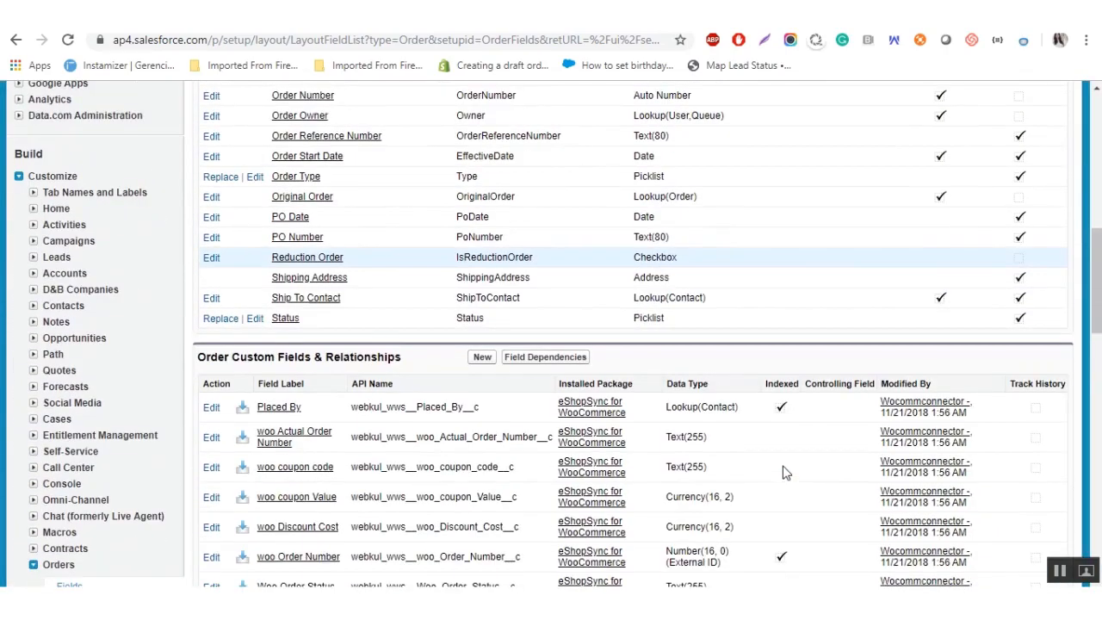
{"action": "scroll", "coordinate": [783, 472], "scroll_direction": "down", "scroll_amount": 3}
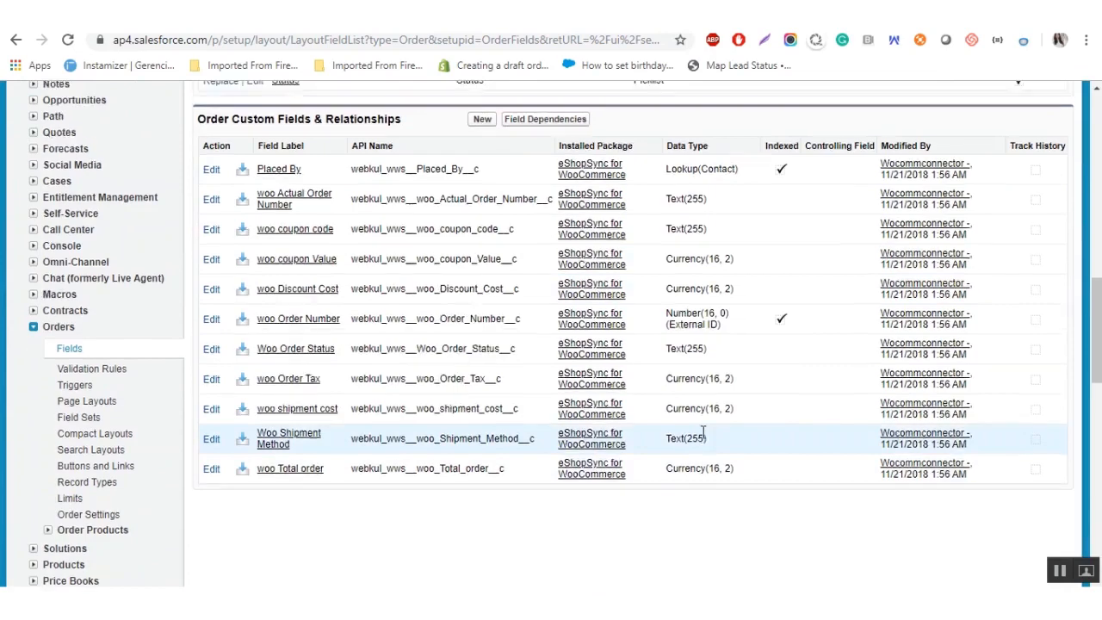
{"action": "scroll", "coordinate": [706, 426], "scroll_direction": "up", "scroll_amount": 3}
{"action": "scroll", "coordinate": [717, 418], "scroll_direction": "down", "scroll_amount": 2}
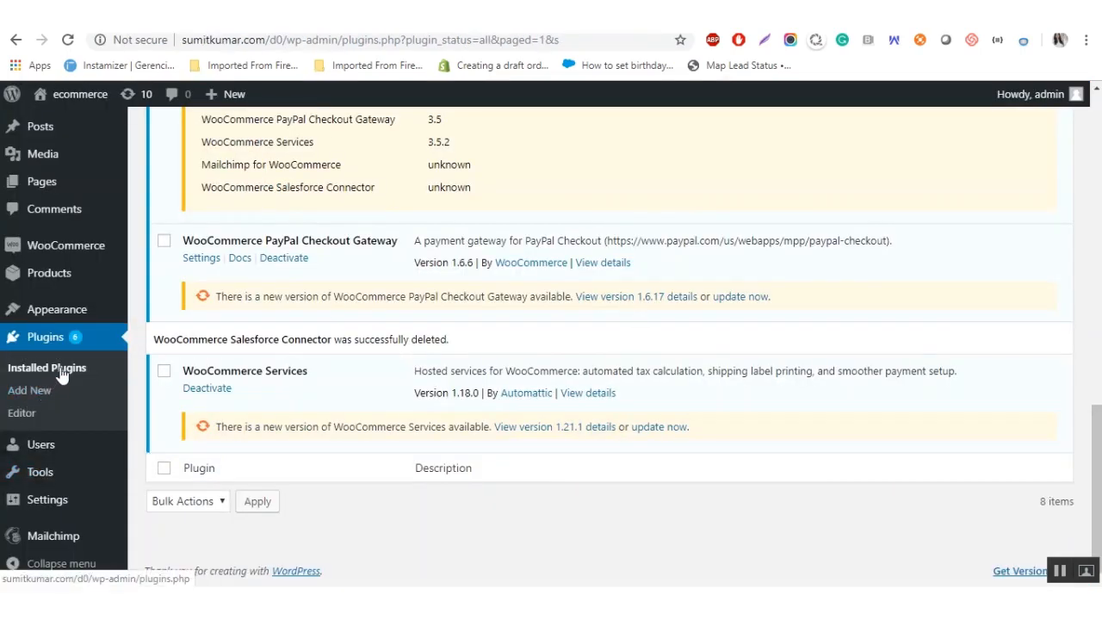
- In the WordPress admin, upload the woocommerce-salesforce-connector-restapi zip file as a new plugin, then install and activate it
{"action": "scroll", "coordinate": [119, 398], "scroll_direction": "up", "scroll_amount": 1}
{"action": "scroll", "coordinate": [119, 399], "scroll_direction": "up", "scroll_amount": 10}
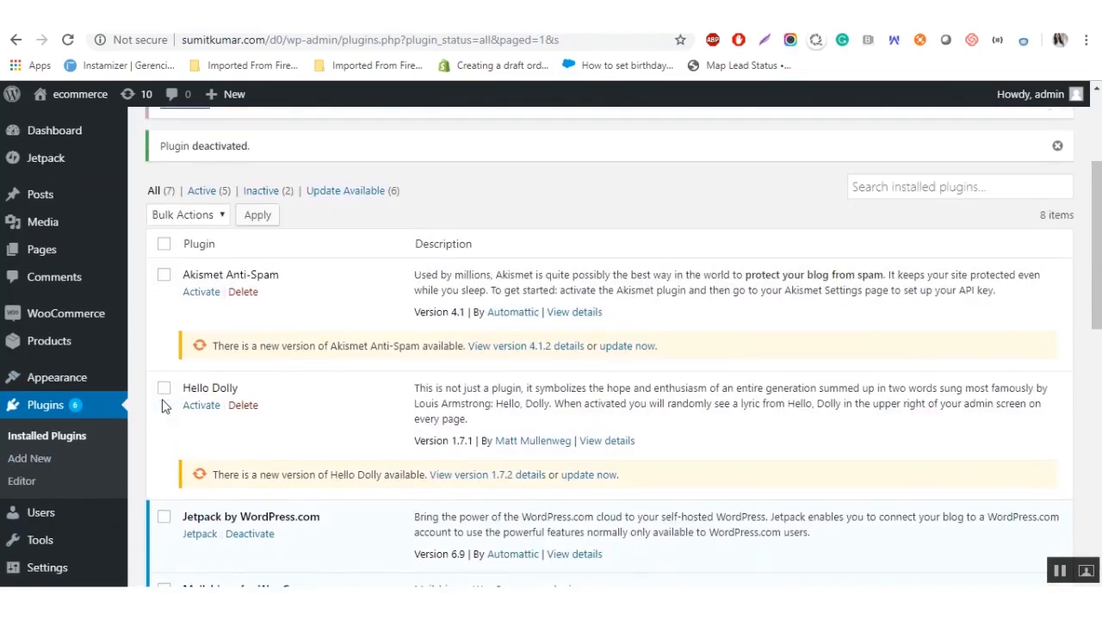
{"action": "left_click", "coordinate": [250, 190]}
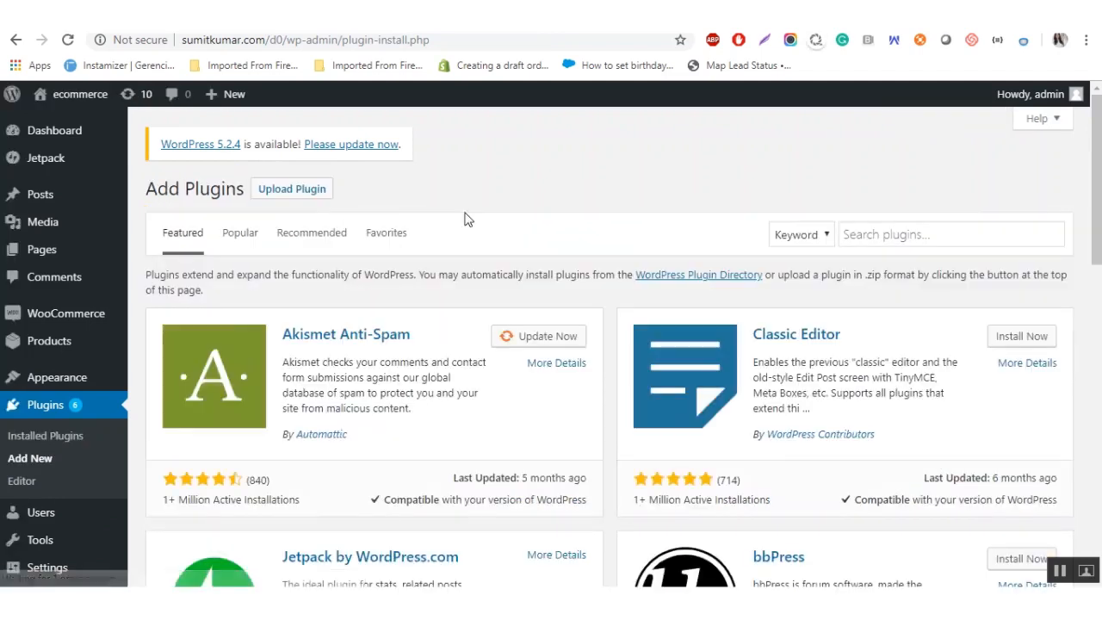
{"action": "left_click", "coordinate": [310, 191]}
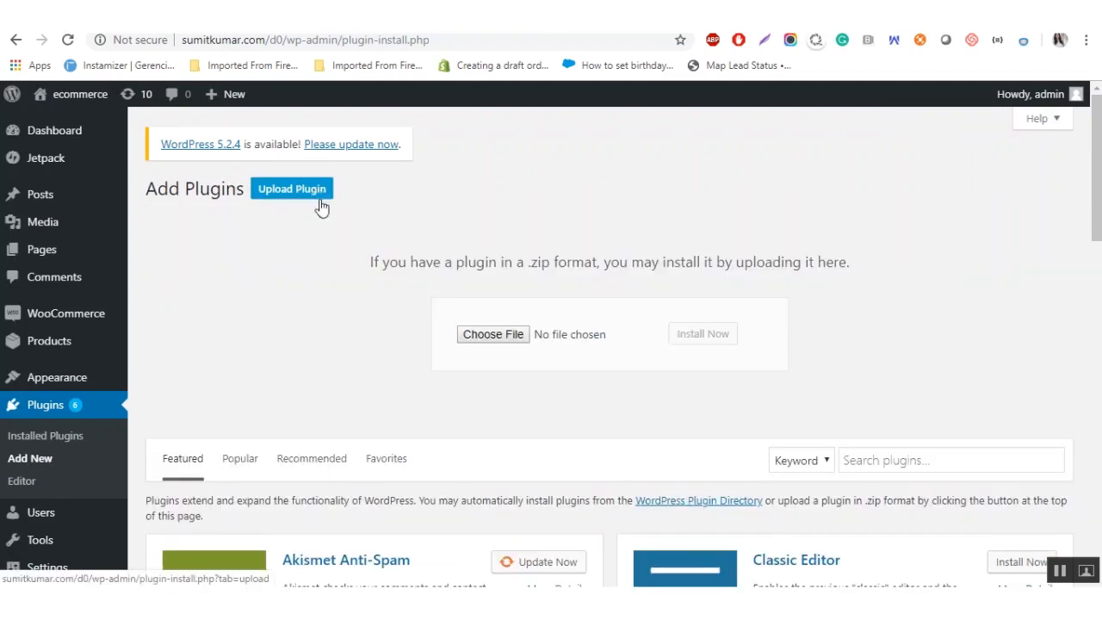
{"action": "left_click", "coordinate": [517, 336]}
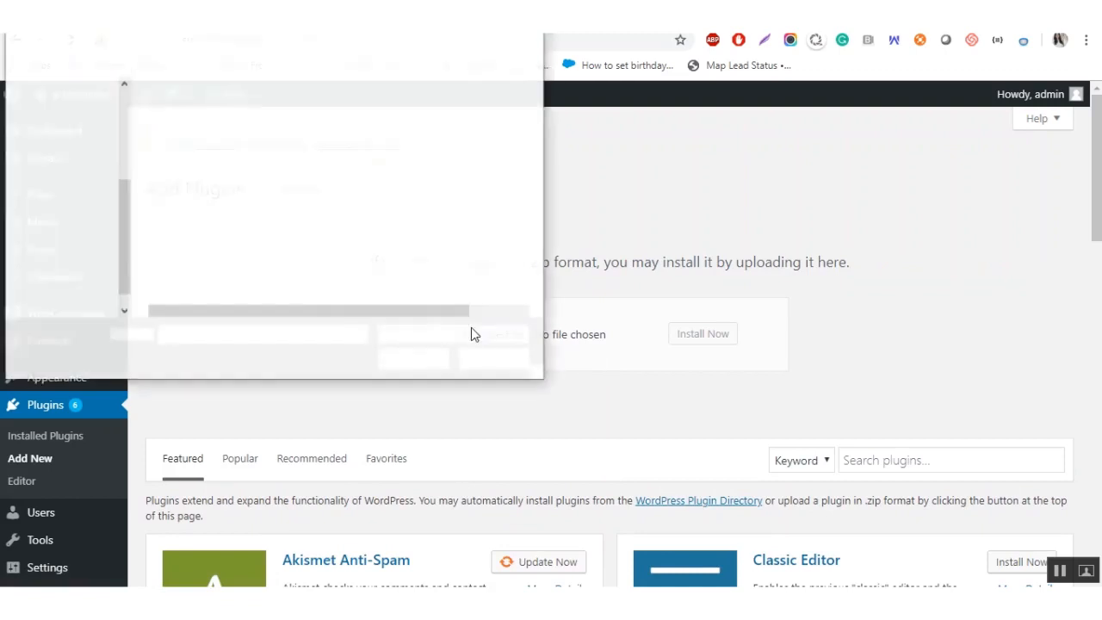
{"action": "left_click", "coordinate": [244, 144]}
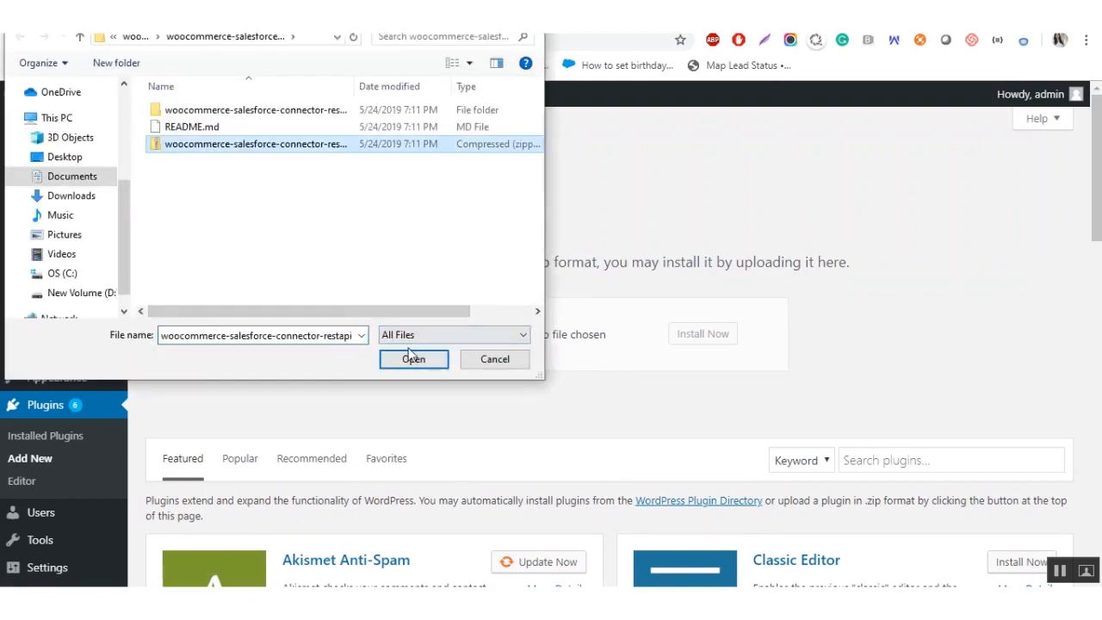
{"action": "left_click", "coordinate": [413, 360]}
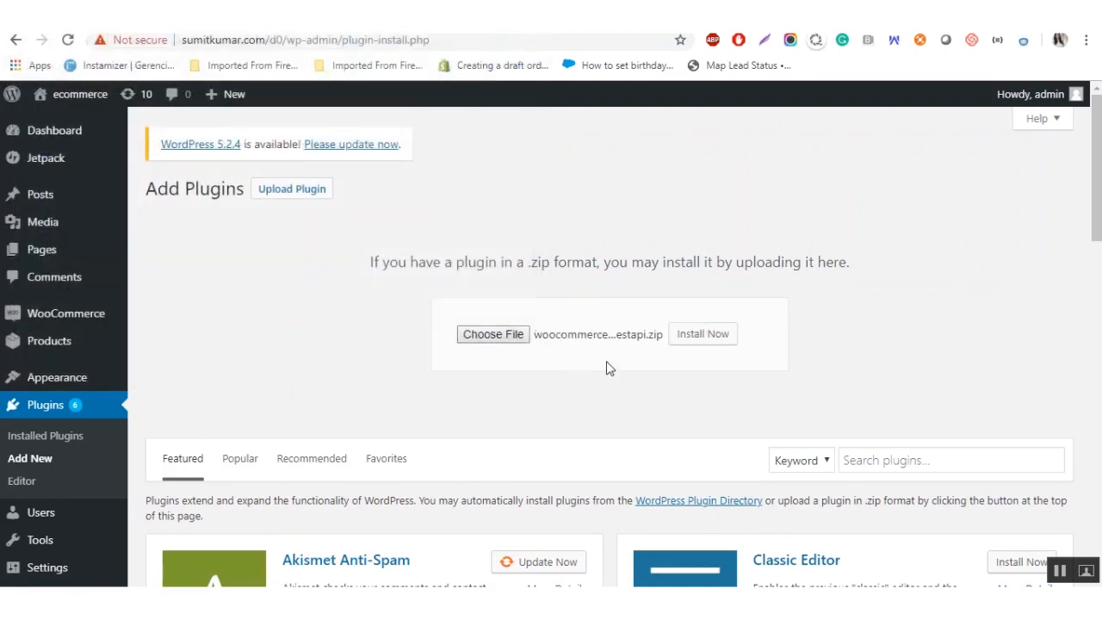
{"action": "left_click", "coordinate": [713, 343]}
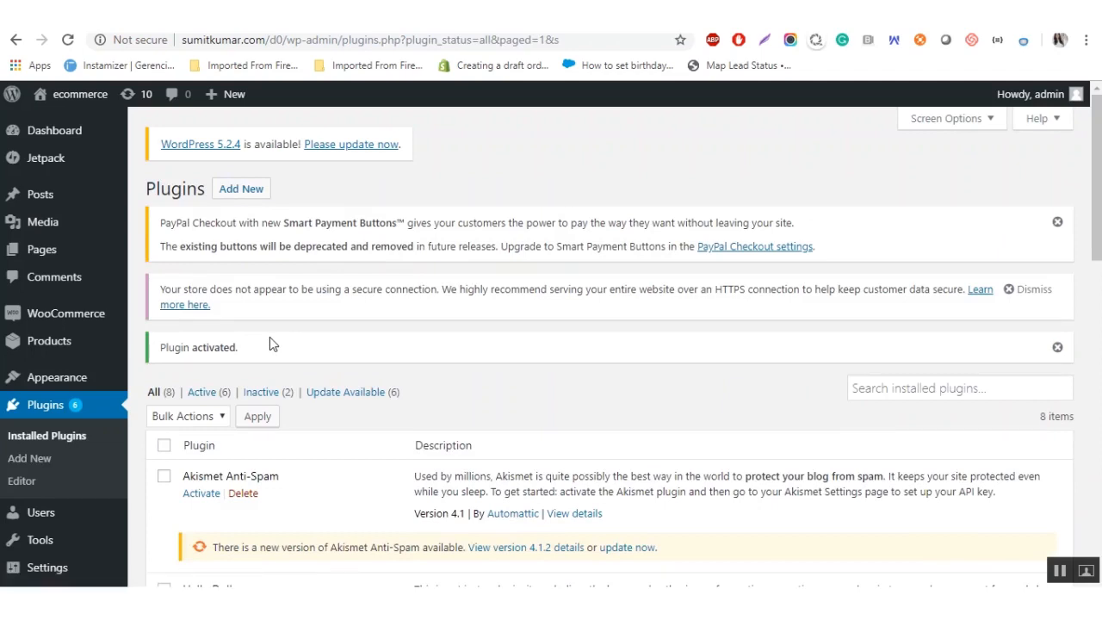
- Open the Configuration page of the WooCommerce Salesforce Connector plugin
{"action": "scroll", "coordinate": [86, 495], "scroll_direction": "down", "scroll_amount": 3}
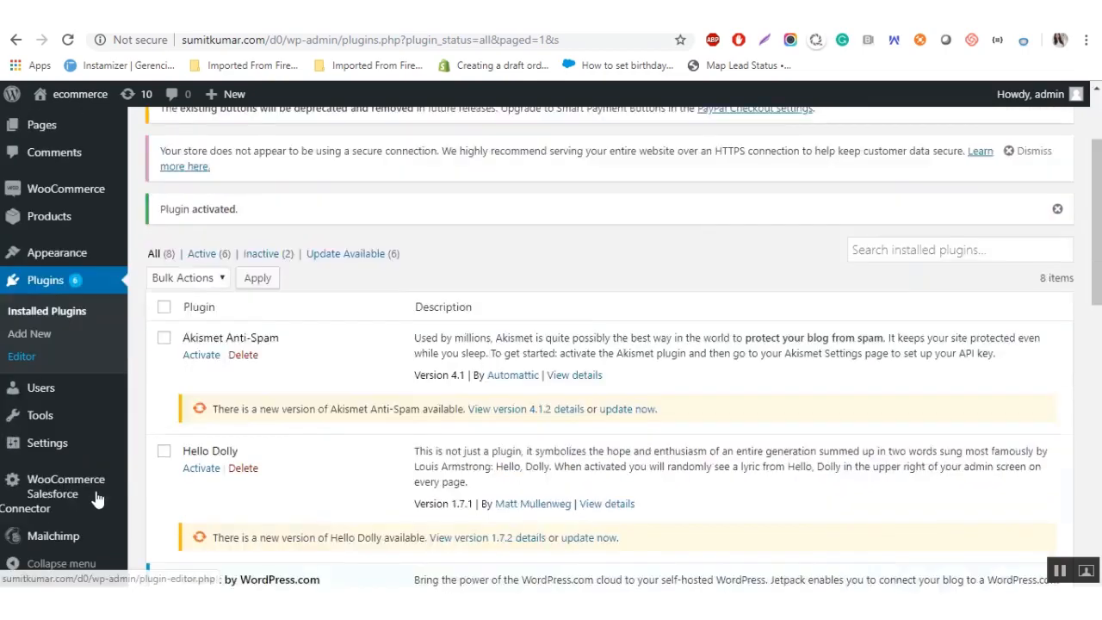
{"action": "mouse_move", "coordinate": [90, 497]}
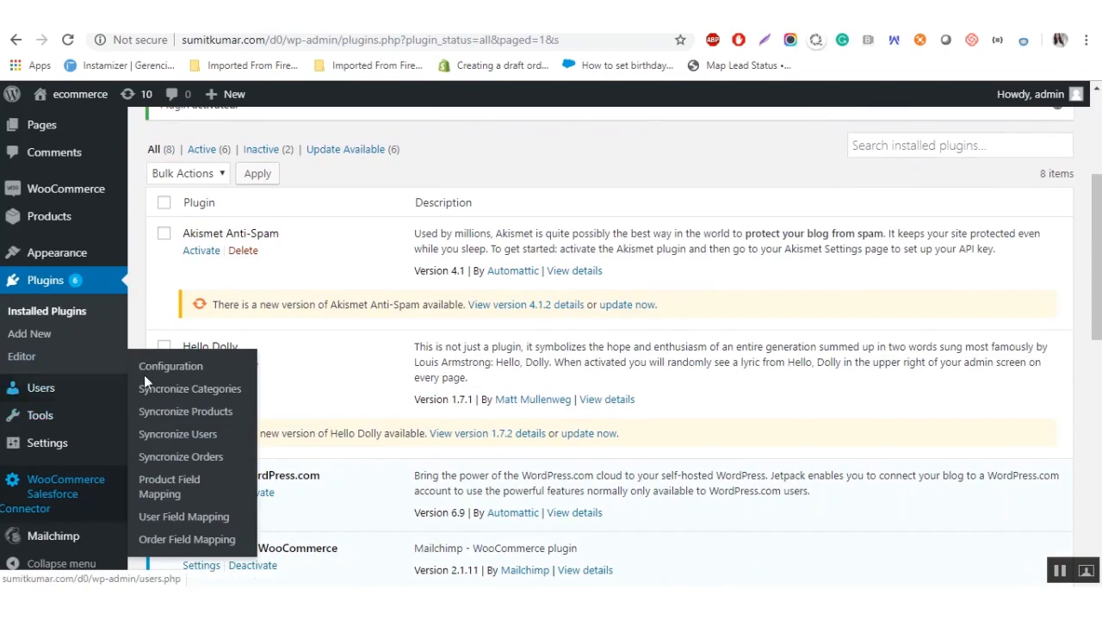
{"action": "left_click", "coordinate": [98, 492]}
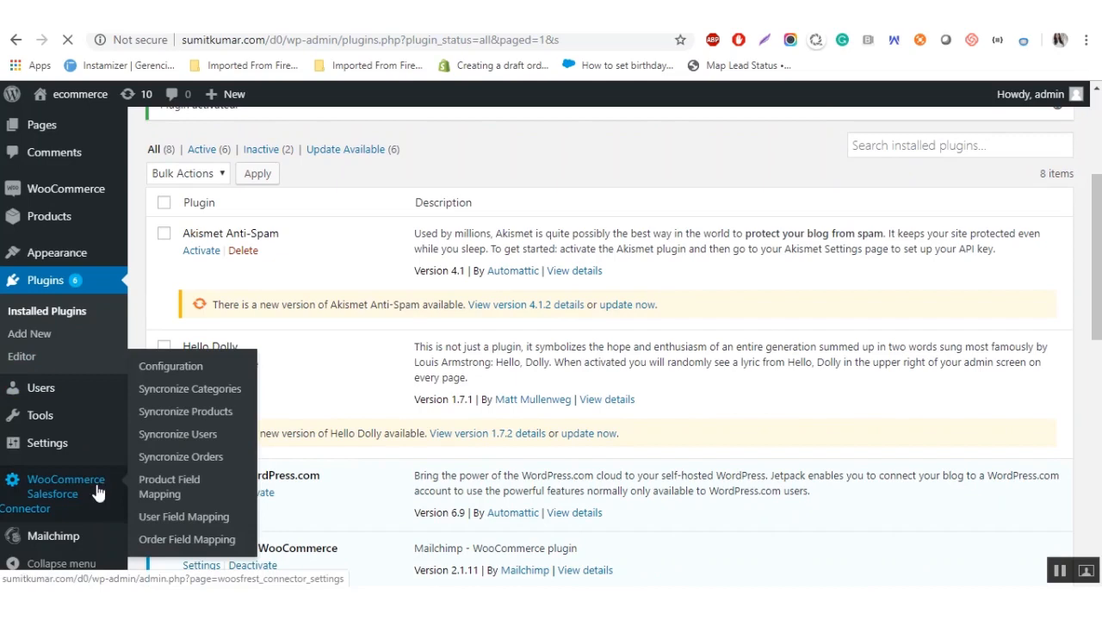
{"action": "left_click", "coordinate": [159, 371]}
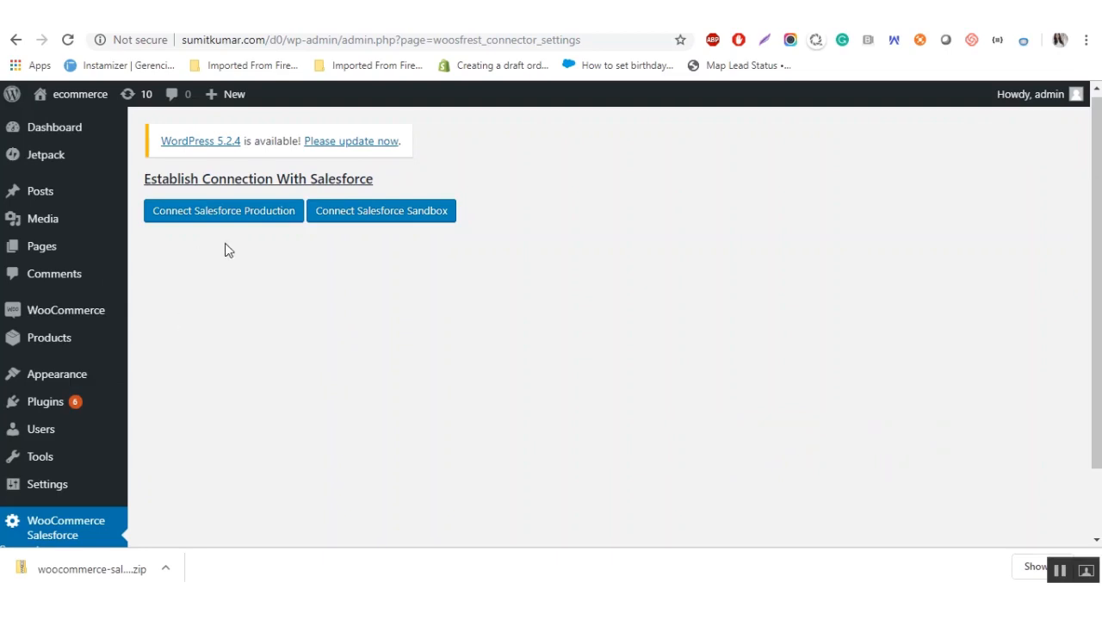
- Connect the plugin to Salesforce Production with the first saved username and review the connection information
{"action": "left_click", "coordinate": [226, 214]}
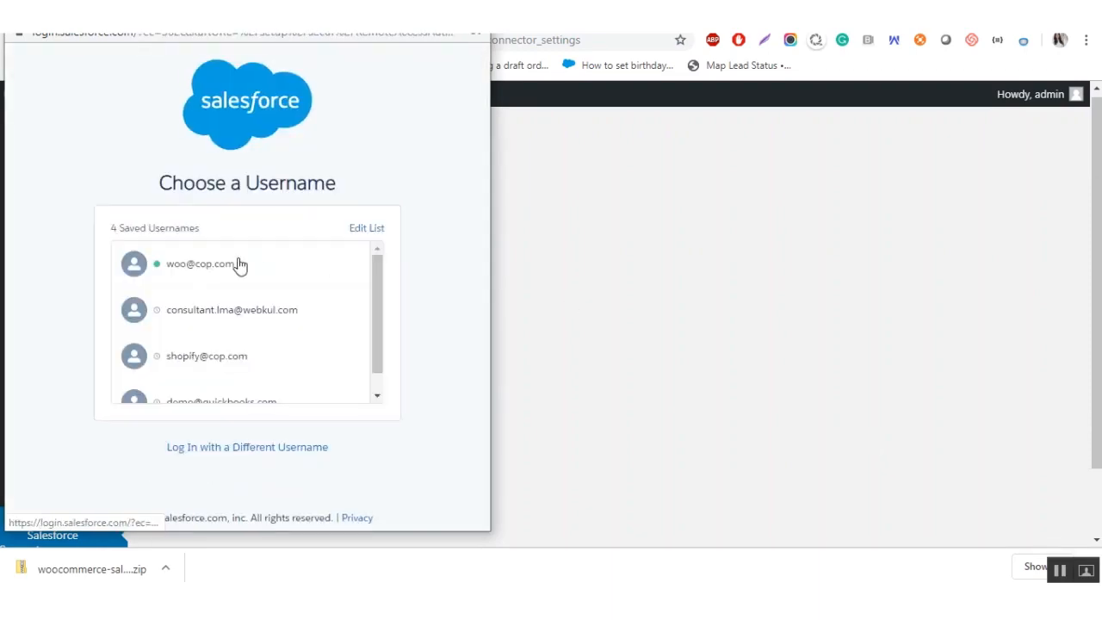
{"action": "left_click", "coordinate": [256, 274]}
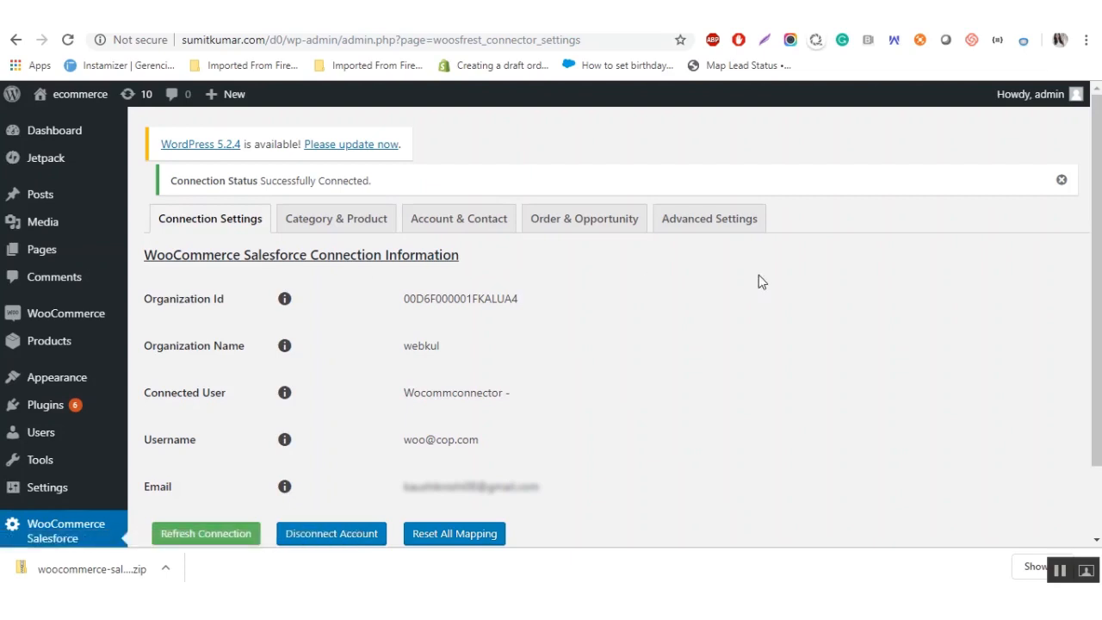
{"action": "scroll", "coordinate": [735, 324], "scroll_direction": "down", "scroll_amount": 2}
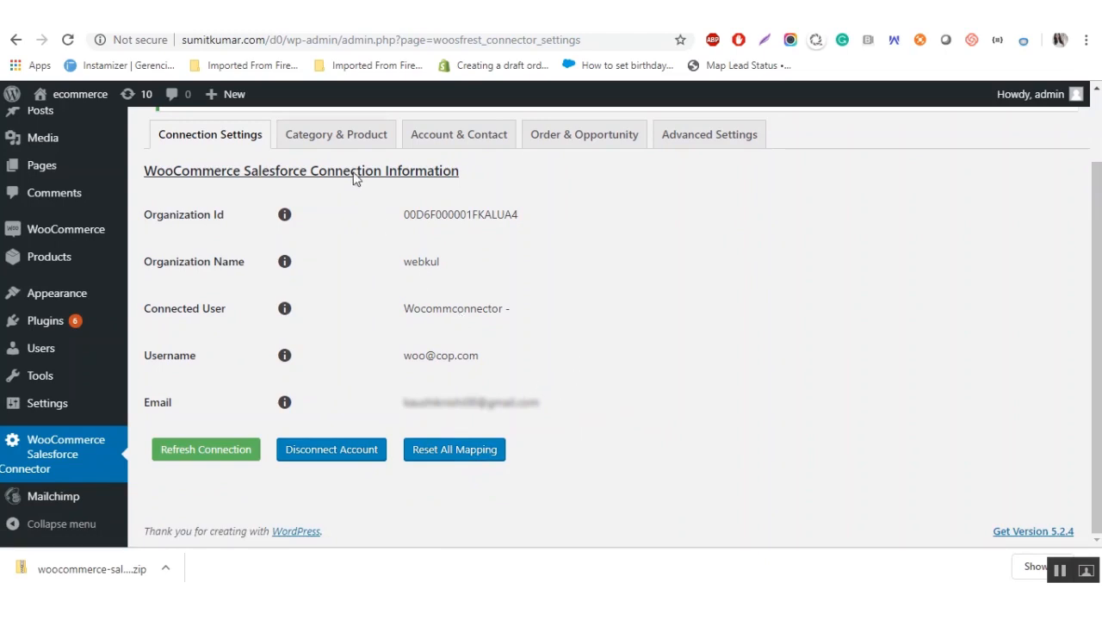
- Enable Sync Categories to Salesforce in the Category & Product settings, and switch the thumbnail image sync to files on and off again
{"action": "left_click", "coordinate": [343, 141]}
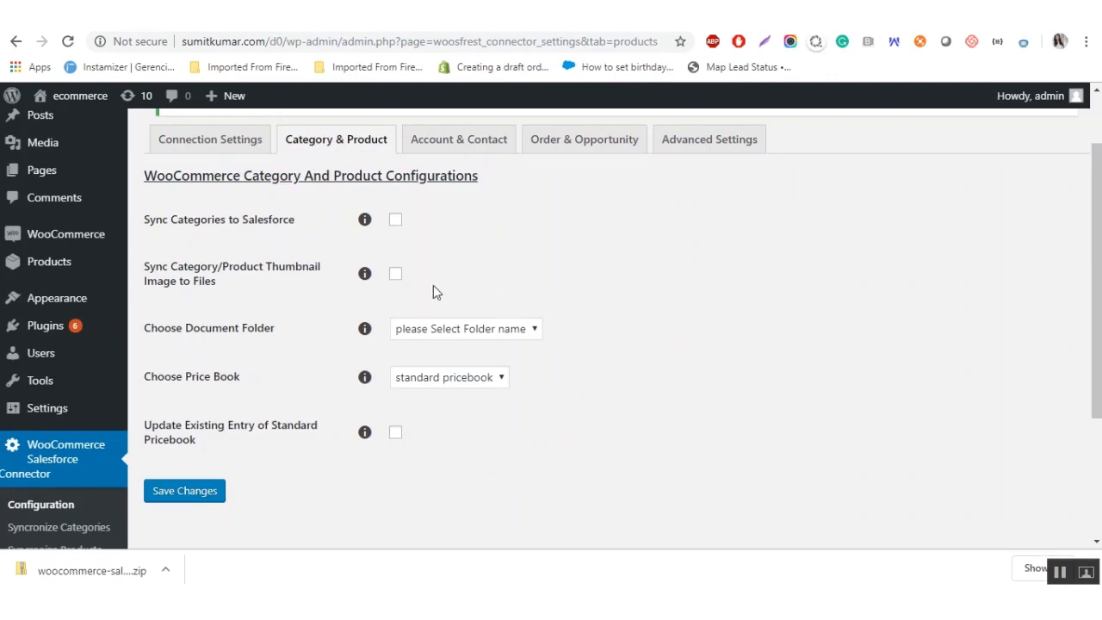
{"action": "left_click", "coordinate": [396, 225]}
{"action": "left_click", "coordinate": [396, 275]}
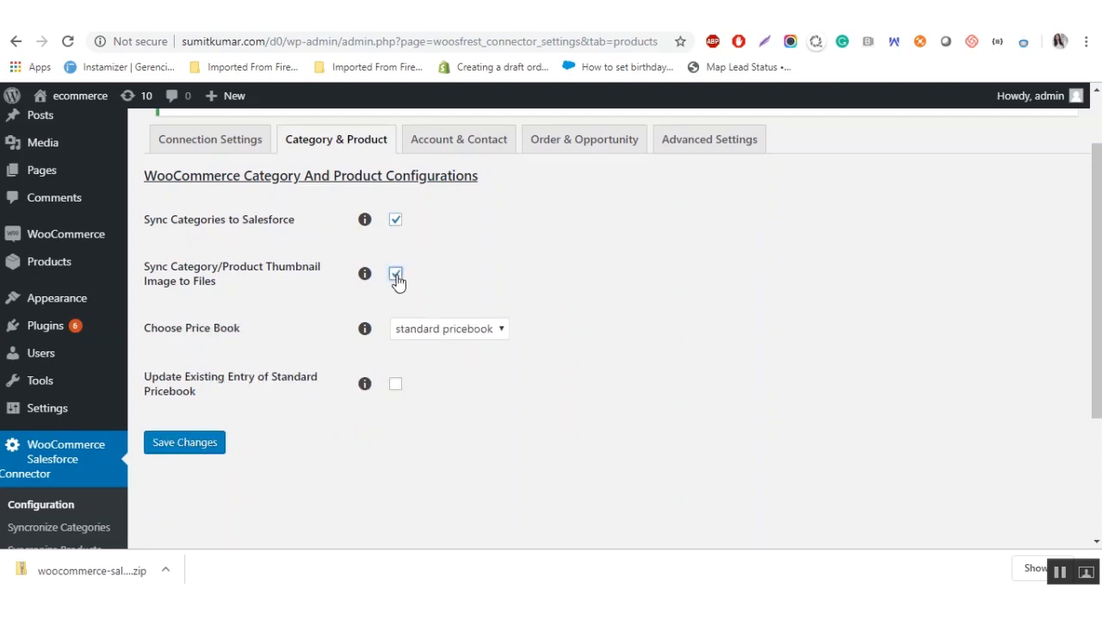
{"action": "left_click", "coordinate": [396, 276]}
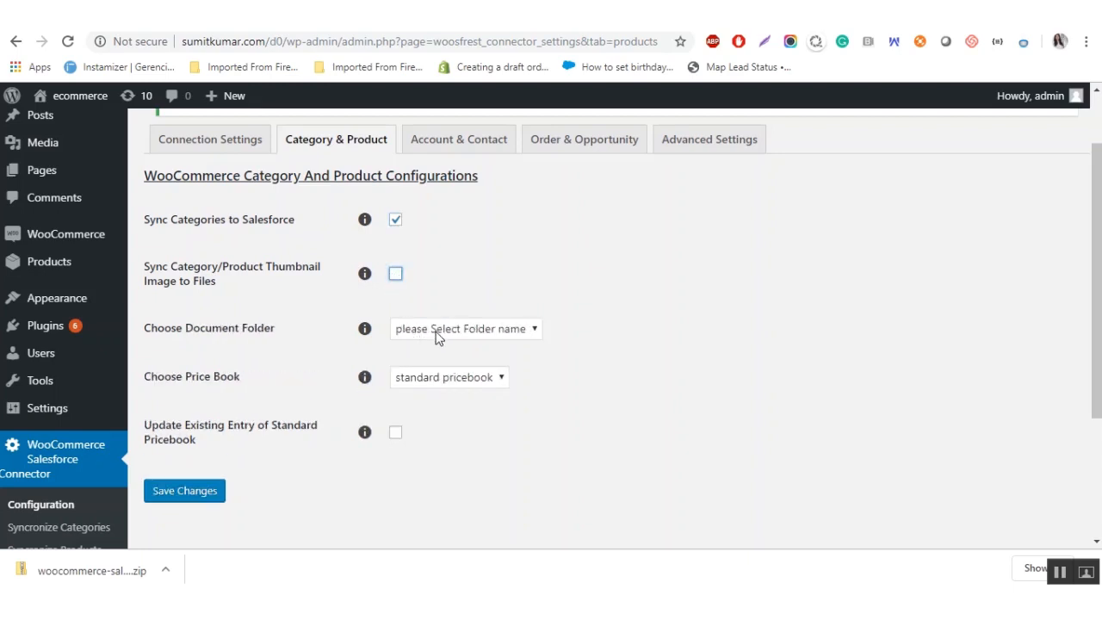
- Choose Eshop Sync as the document folder and new price book as the price book, and save the Category & Product settings
{"action": "left_click", "coordinate": [436, 334]}
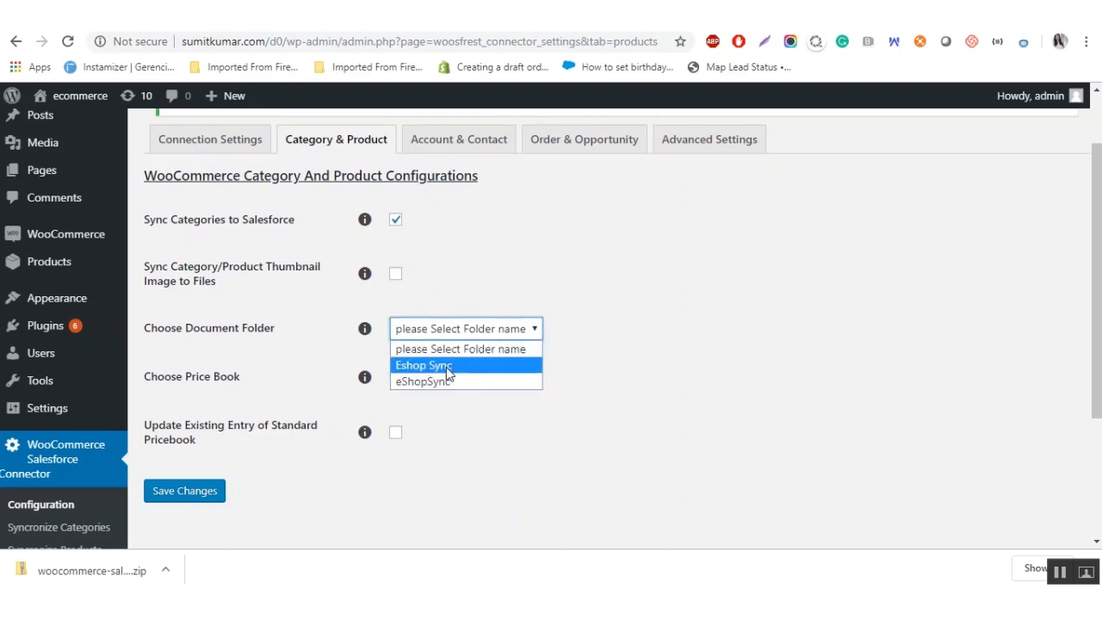
{"action": "left_click", "coordinate": [452, 366]}
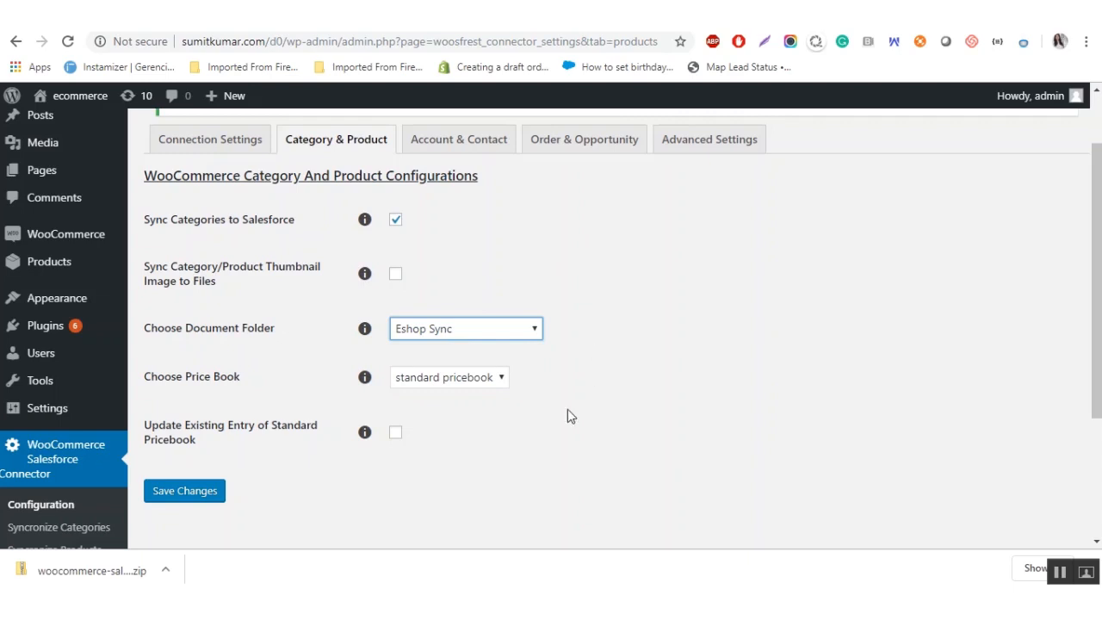
{"action": "left_click", "coordinate": [464, 383]}
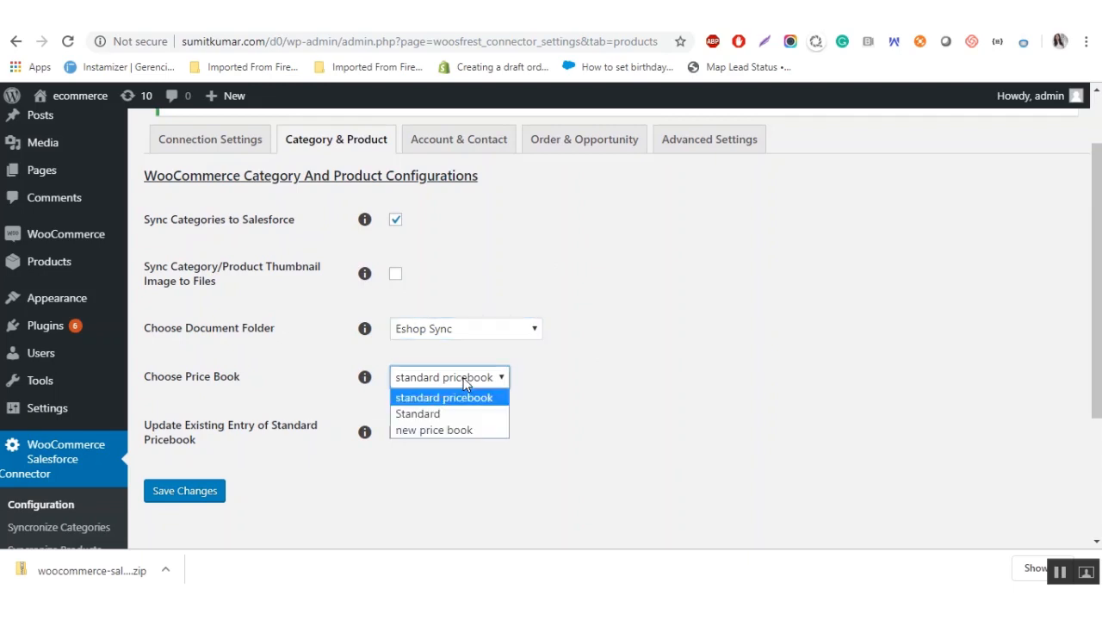
{"action": "left_click", "coordinate": [476, 432]}
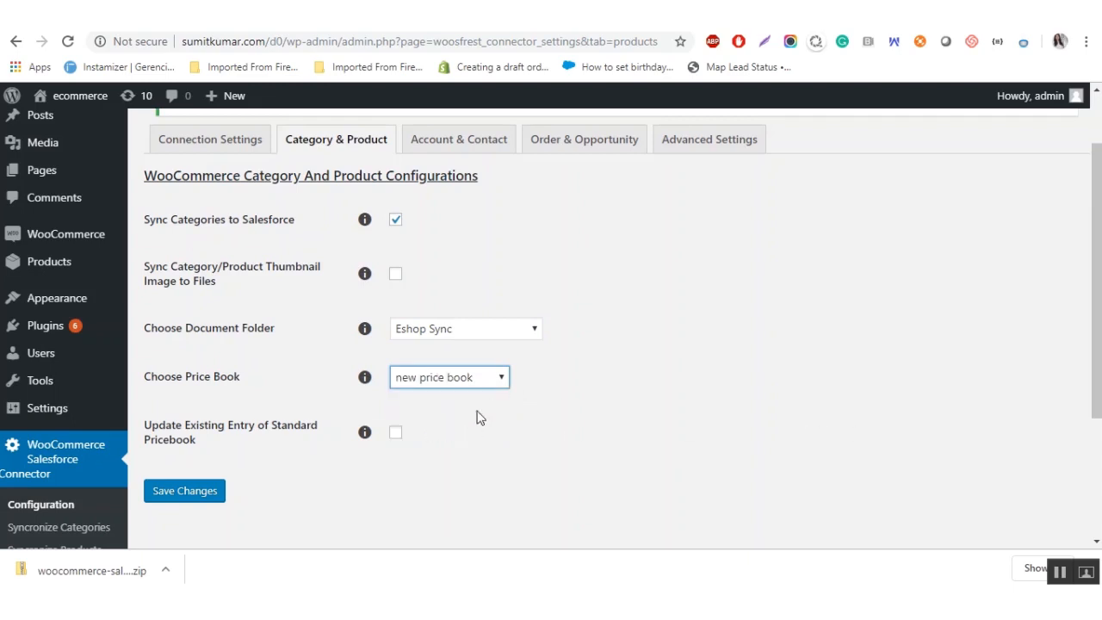
{"action": "left_click", "coordinate": [396, 435]}
{"action": "left_click", "coordinate": [396, 434]}
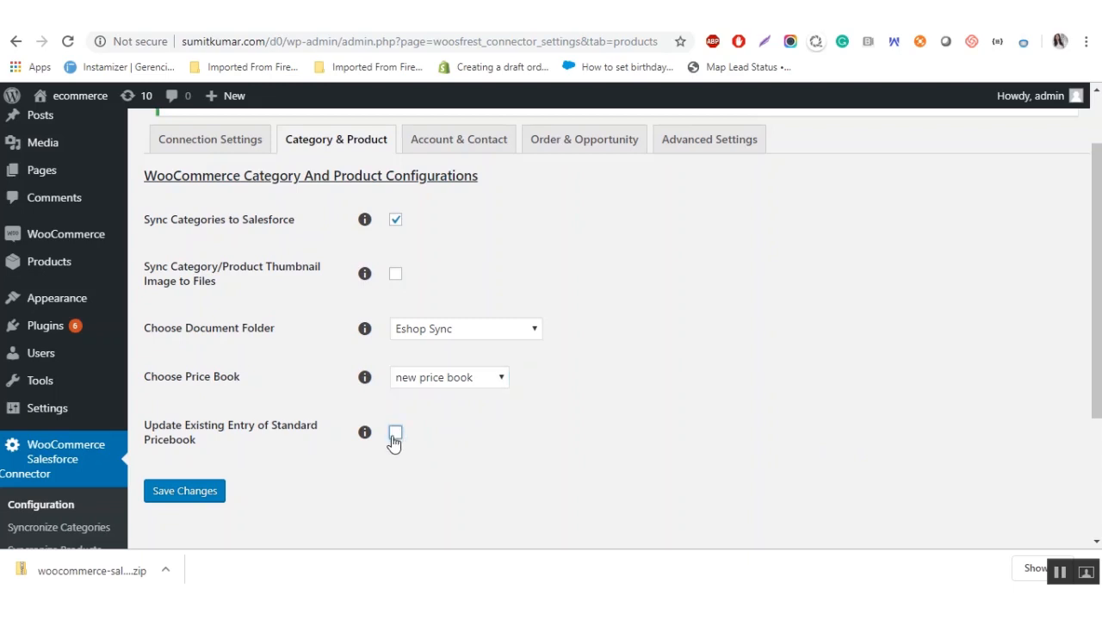
{"action": "left_click", "coordinate": [176, 493]}
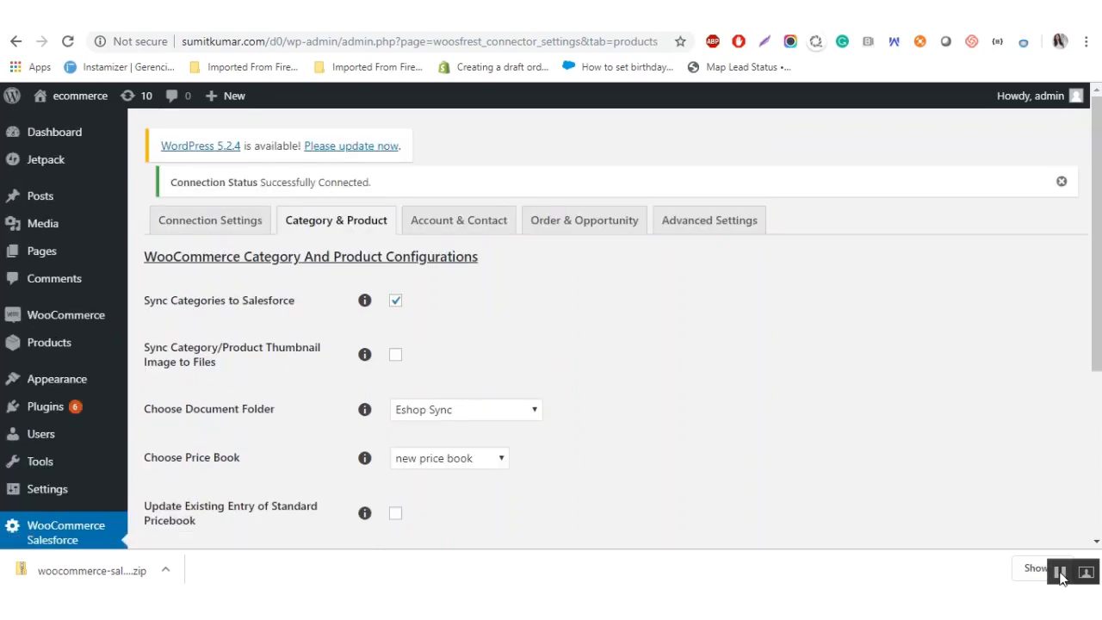
- Open the Account & Contact settings and switch Sync all contacts to Individual Account on and off again
{"action": "left_click", "coordinate": [478, 227]}
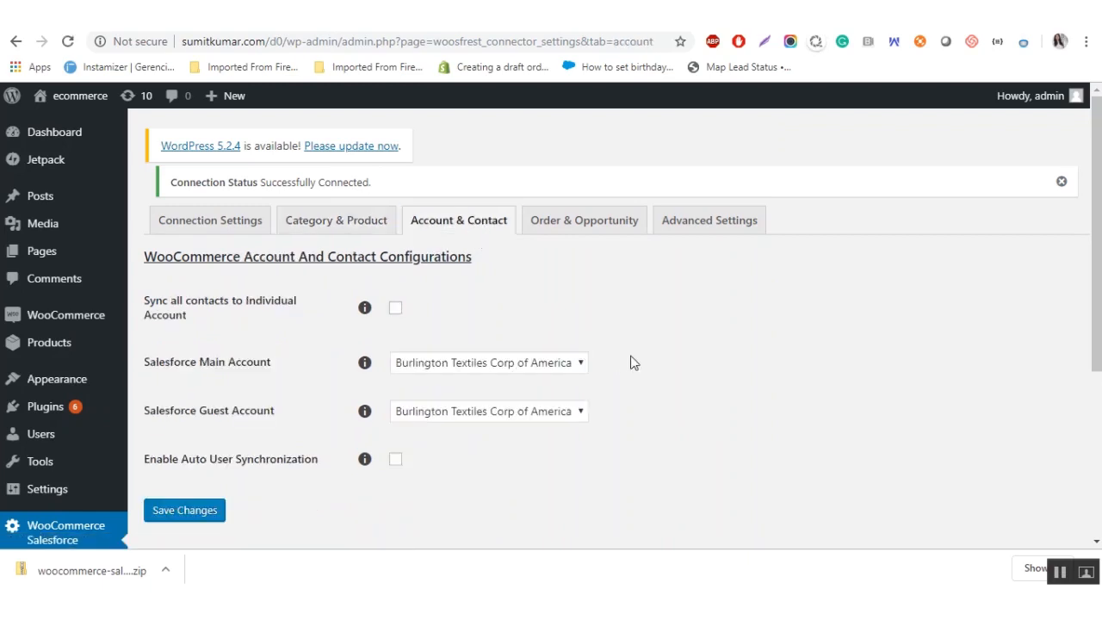
{"action": "left_click", "coordinate": [395, 311]}
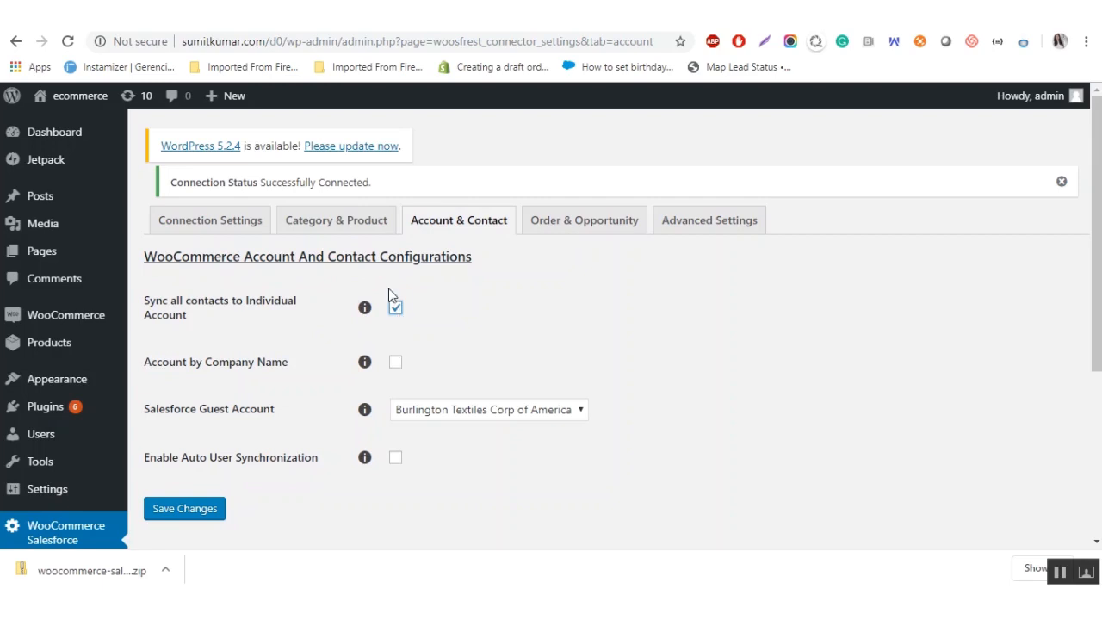
{"action": "left_click", "coordinate": [394, 309]}
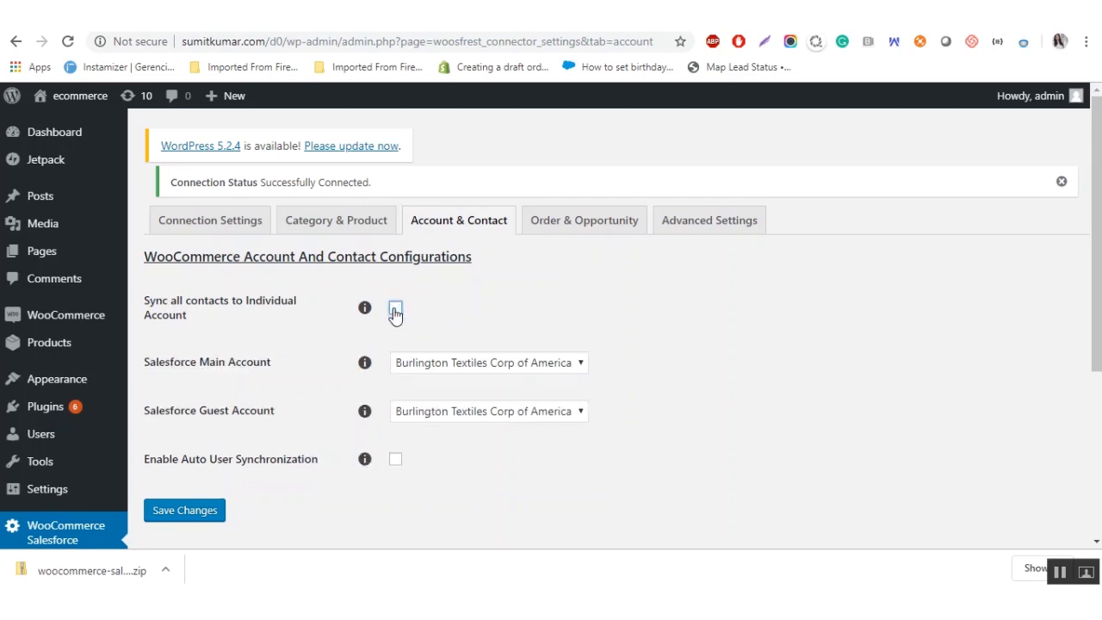
- Set the Salesforce Main Account to Main Account and the Salesforce Guest Account to Guest Account
{"action": "left_click", "coordinate": [463, 368]}
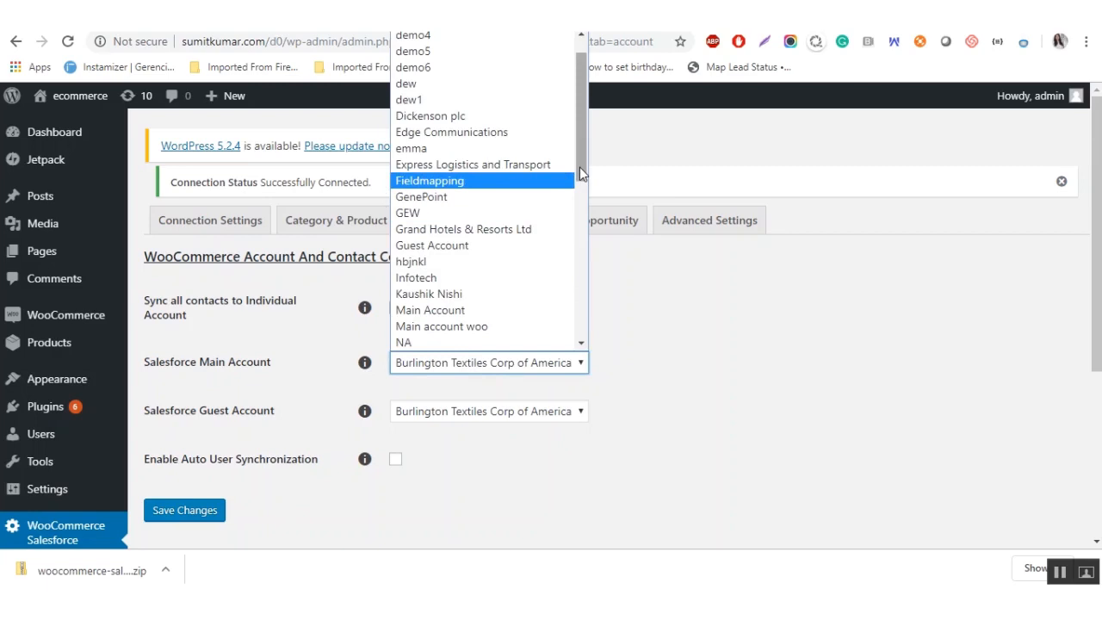
{"action": "left_click", "coordinate": [537, 312]}
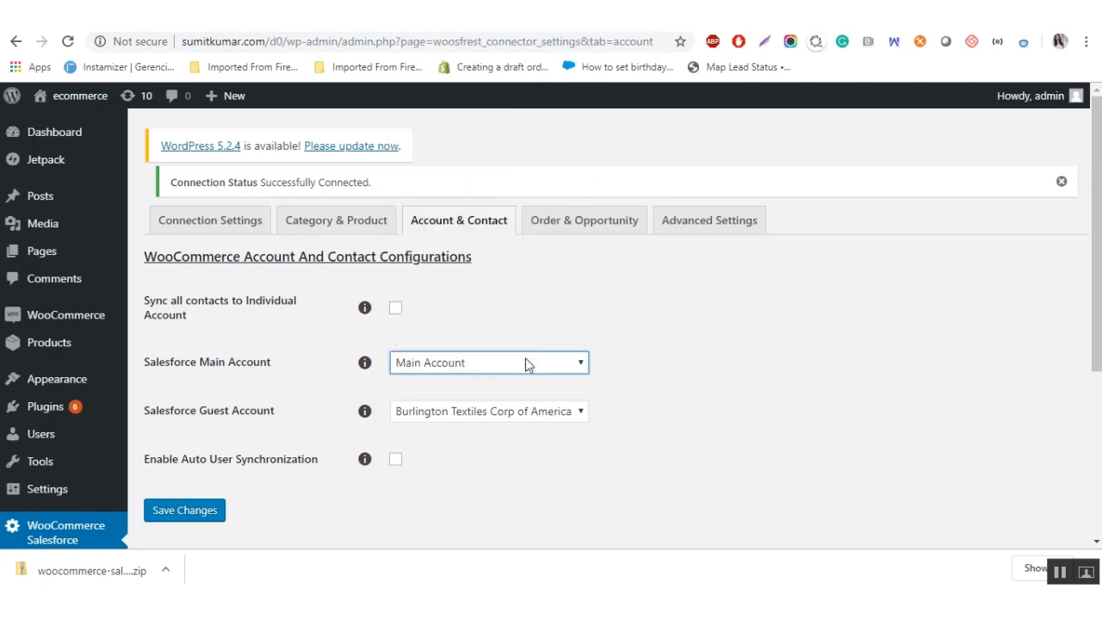
{"action": "left_click", "coordinate": [513, 420]}
{"action": "left_click_drag", "start_coordinate": [583, 222], "coordinate": [592, 257]}
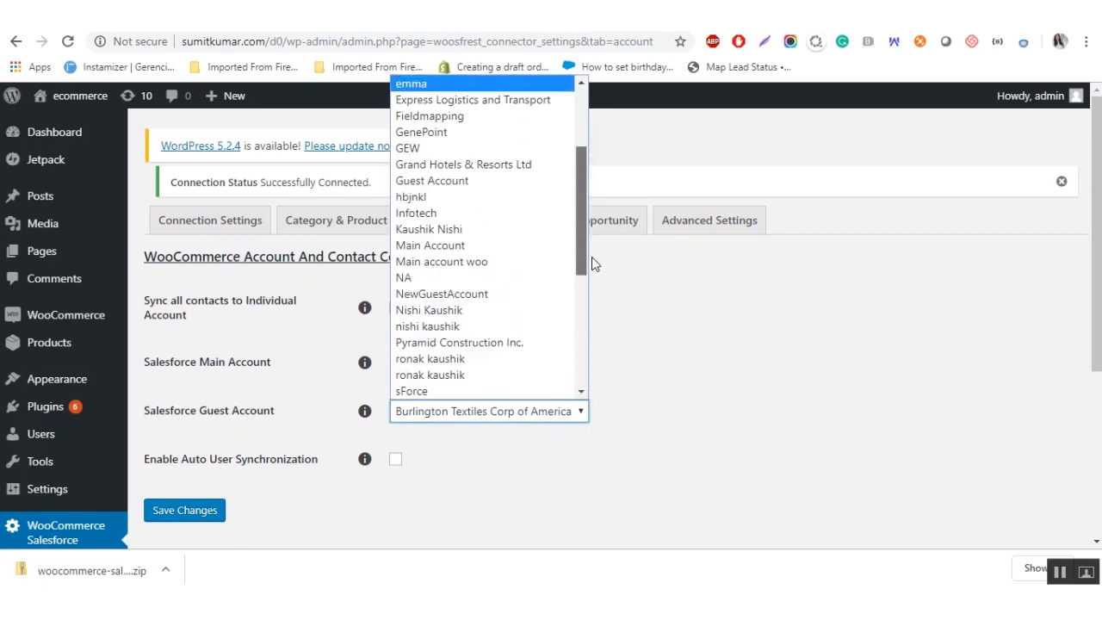
{"action": "left_click", "coordinate": [530, 188]}
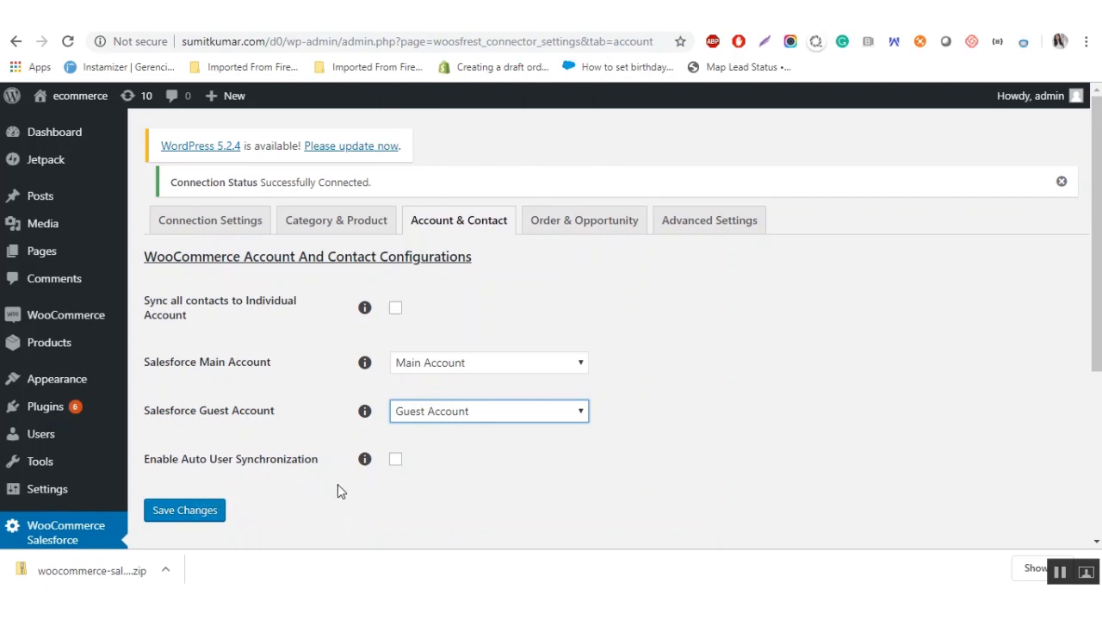
- Enable Auto User Synchronization and save the Account & Contact settings
{"action": "left_click", "coordinate": [396, 461]}
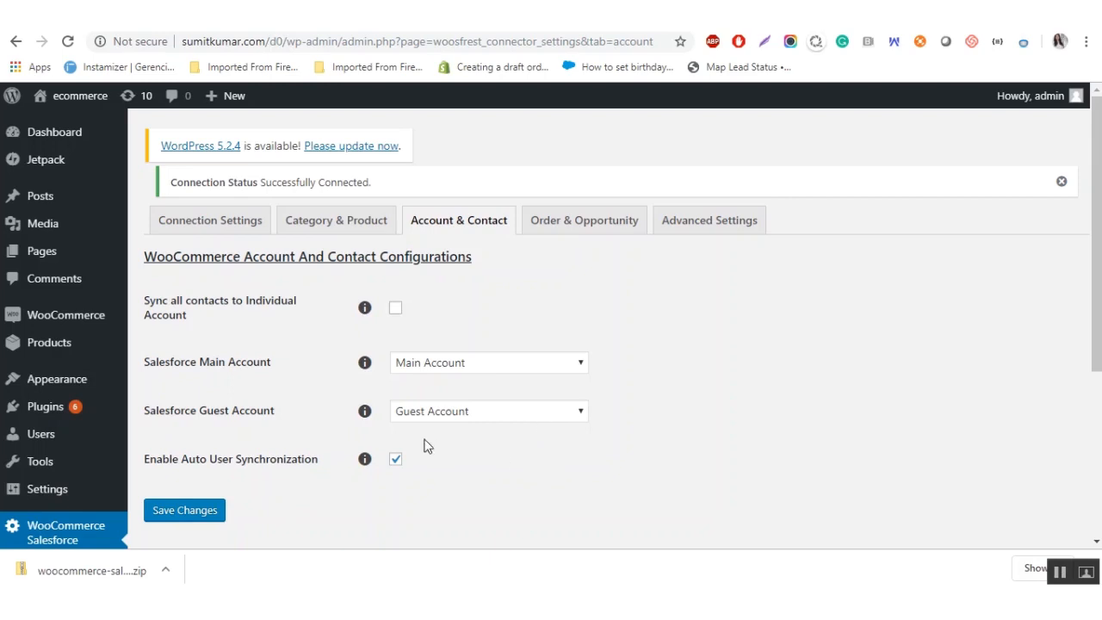
{"action": "left_click", "coordinate": [205, 512]}
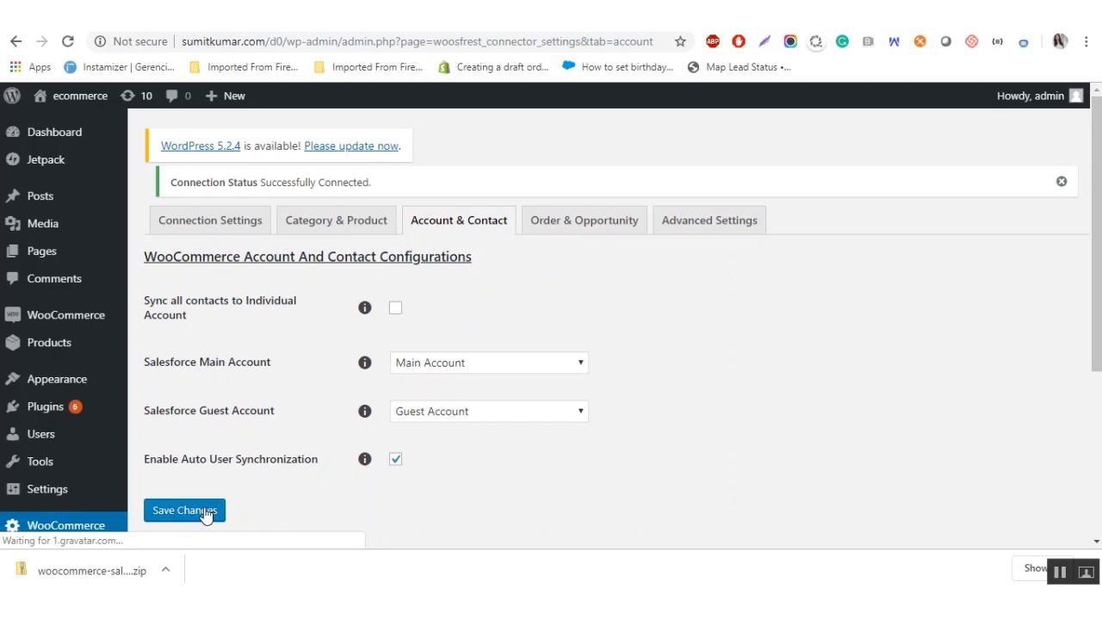
{"action": "left_click", "coordinate": [1058, 575]}
- In the Order & Opportunity settings, enable Create Opportunity and Add Contact Role, and keep Business User as the default contact role
{"action": "left_click", "coordinate": [585, 228]}
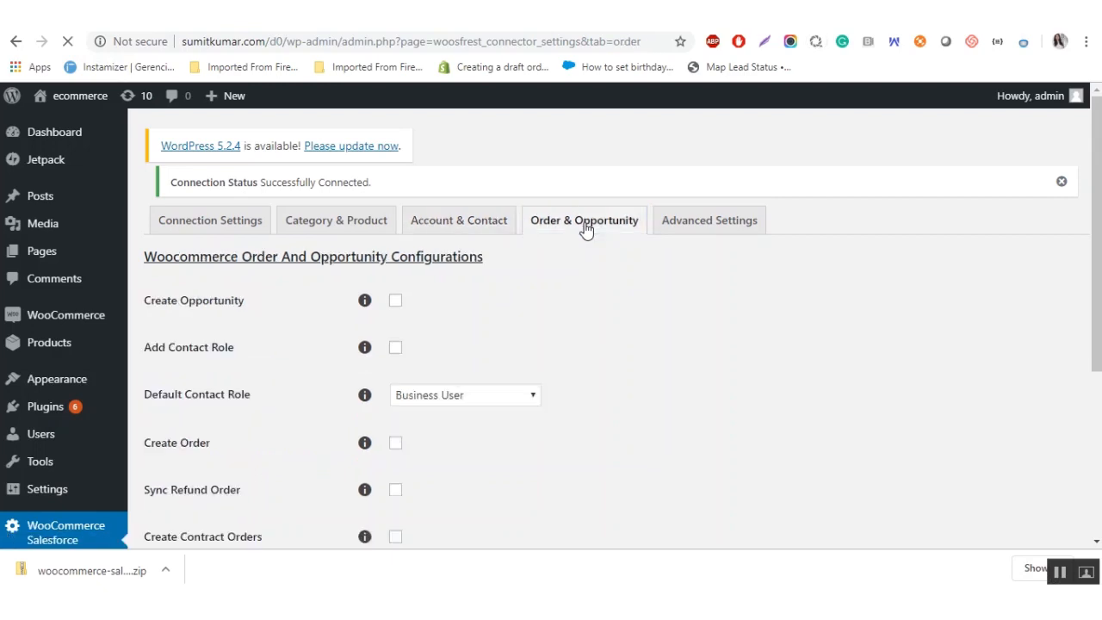
{"action": "left_click", "coordinate": [395, 302]}
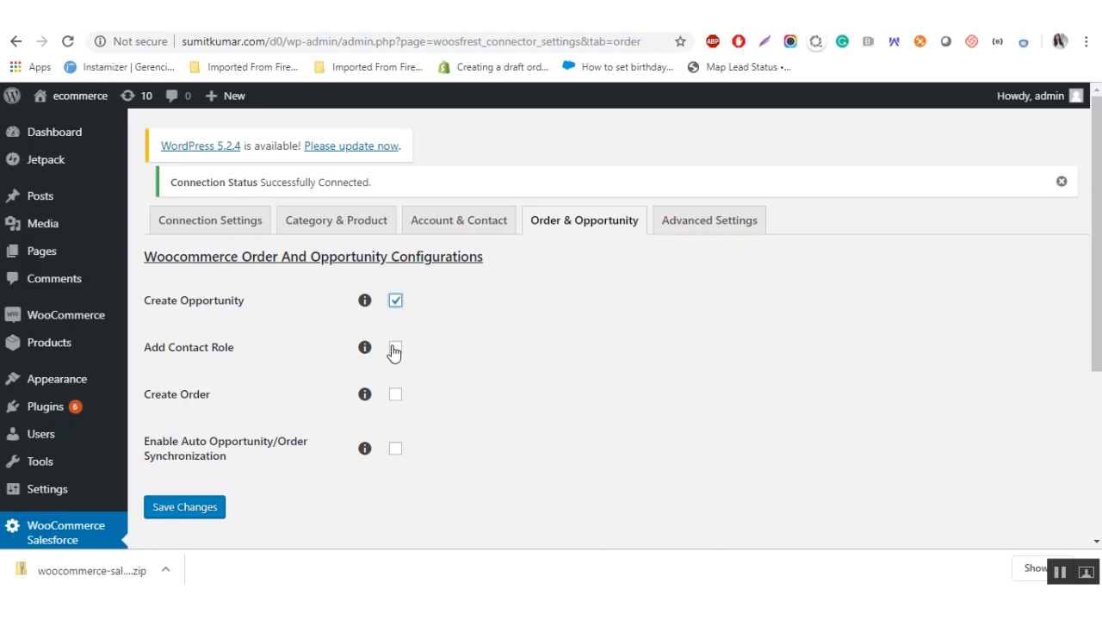
{"action": "left_click", "coordinate": [394, 350]}
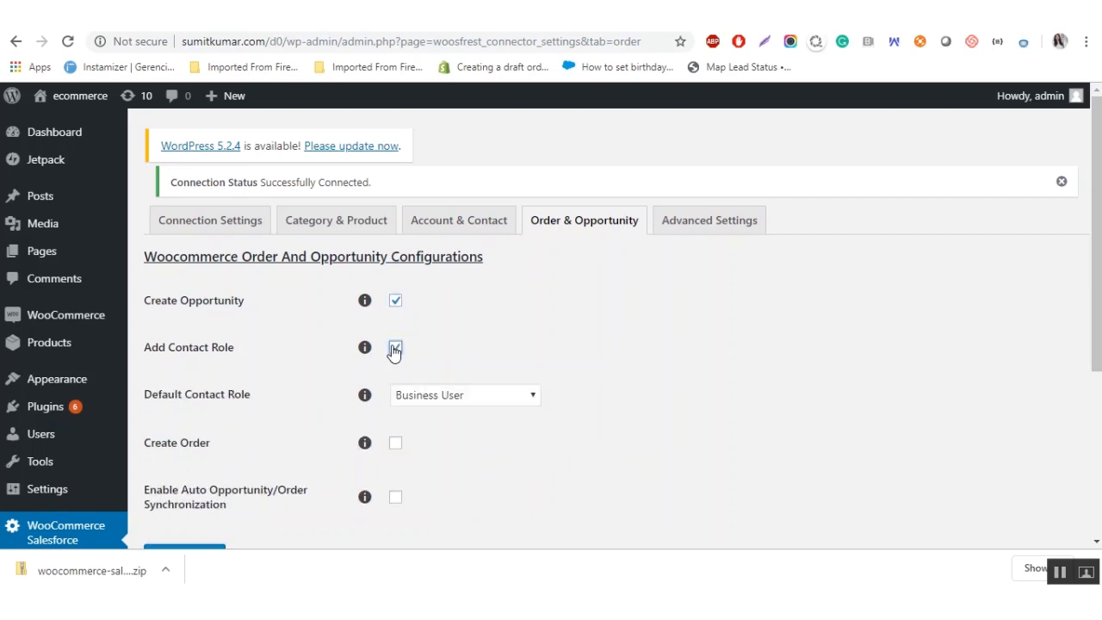
{"action": "left_click", "coordinate": [430, 395]}
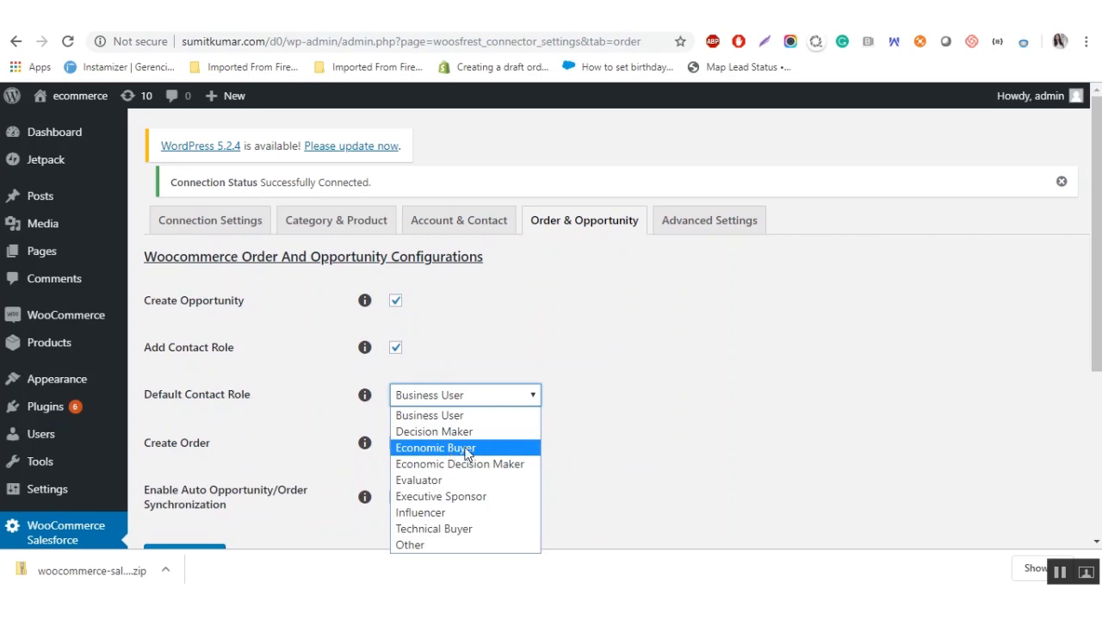
{"action": "left_click", "coordinate": [582, 420]}
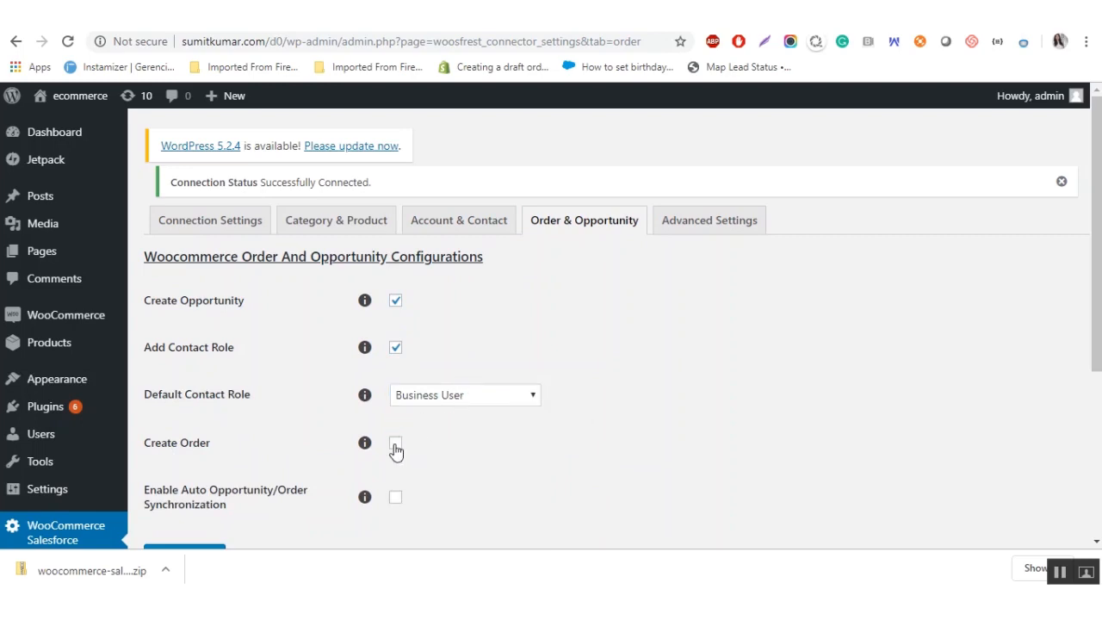
- Enable Create Order and Auto Opportunity/Order Synchronization, and save the Order & Opportunity settings
{"action": "scroll", "coordinate": [429, 435], "scroll_direction": "down", "scroll_amount": 2}
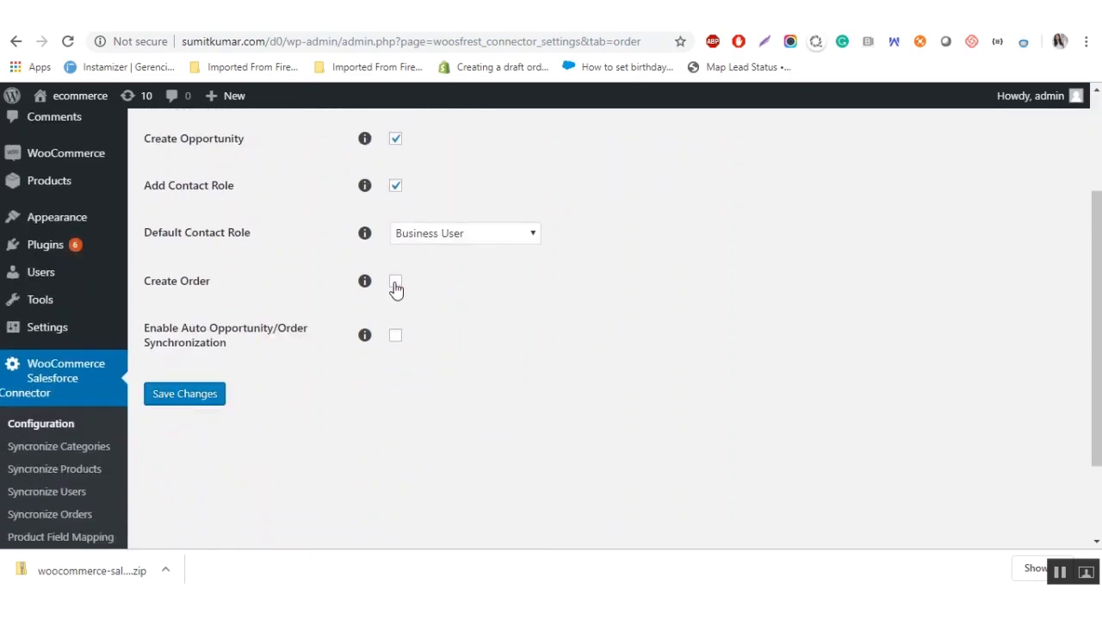
{"action": "left_click", "coordinate": [395, 286]}
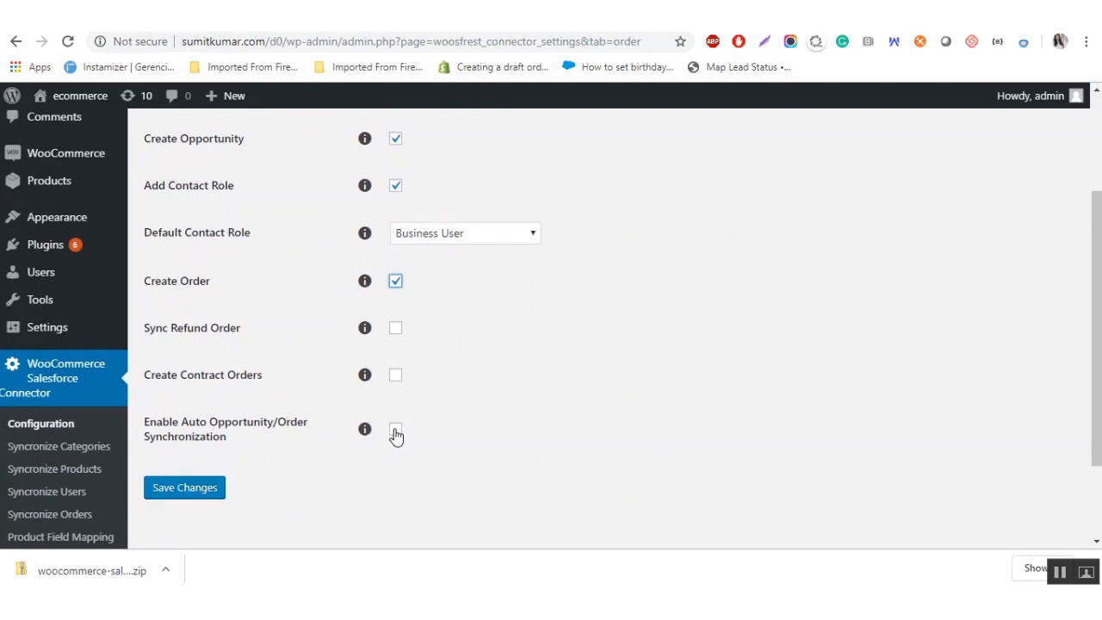
{"action": "left_click", "coordinate": [396, 433]}
{"action": "scroll", "coordinate": [403, 354], "scroll_direction": "up", "scroll_amount": 1}
{"action": "scroll", "coordinate": [403, 354], "scroll_direction": "up", "scroll_amount": 1}
{"action": "scroll", "coordinate": [921, 478], "scroll_direction": "down", "scroll_amount": 2}
{"action": "scroll", "coordinate": [164, 431], "scroll_direction": "down", "scroll_amount": 1}
{"action": "left_click", "coordinate": [207, 412]}
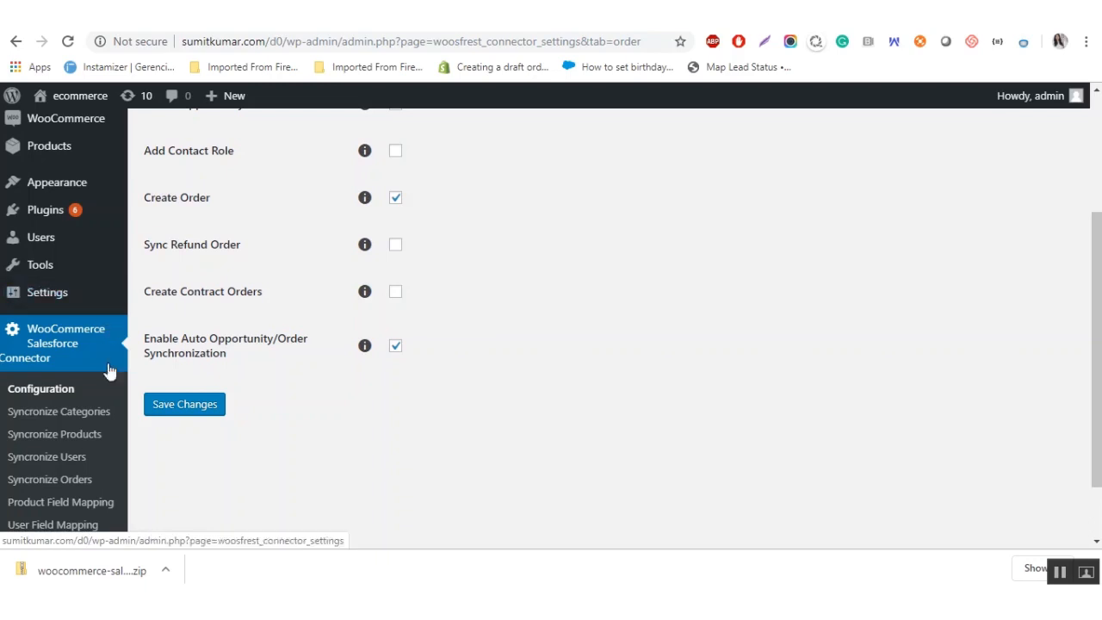
- On the Synchronize Users page, export all listed users to Salesforce with the Export Selected User(s) bulk action and review their sync status
{"action": "left_click", "coordinate": [71, 464]}
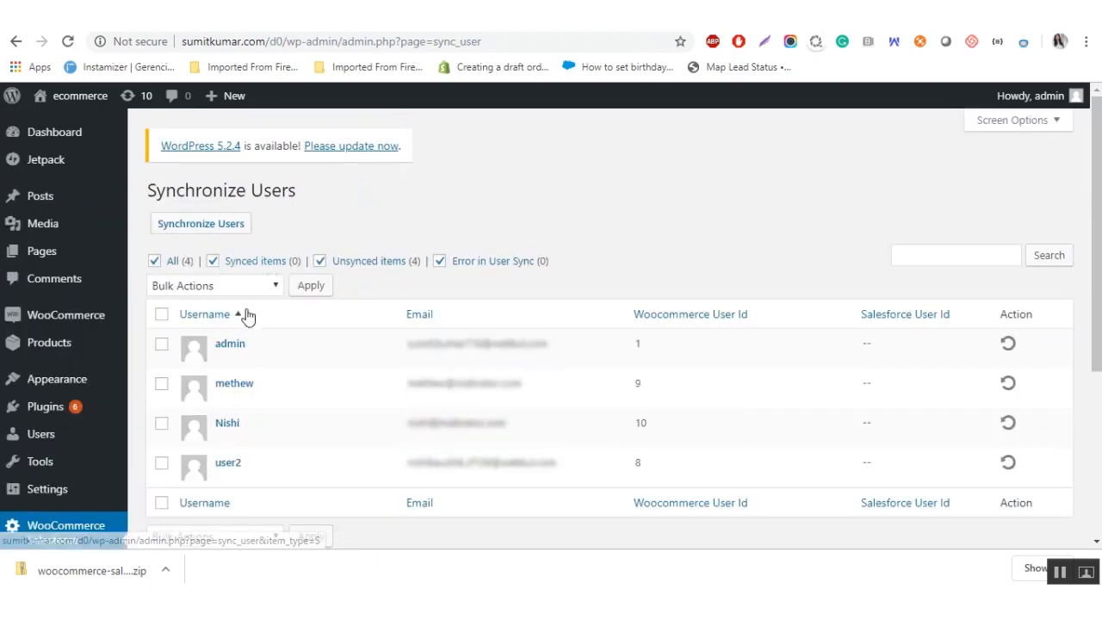
{"action": "left_click", "coordinate": [162, 315]}
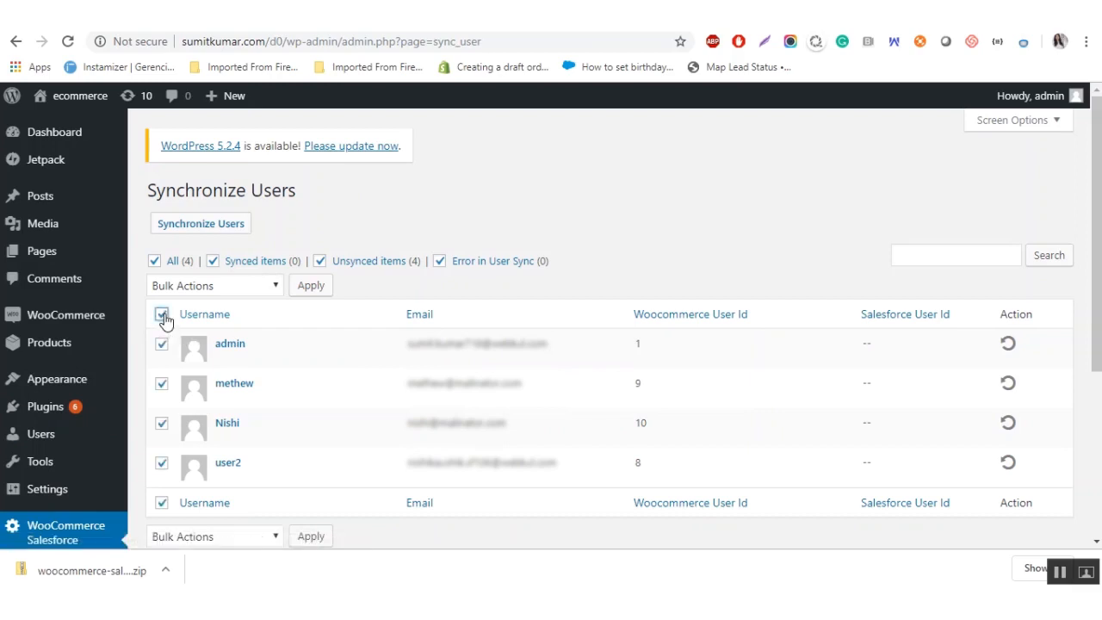
{"action": "left_click", "coordinate": [228, 288]}
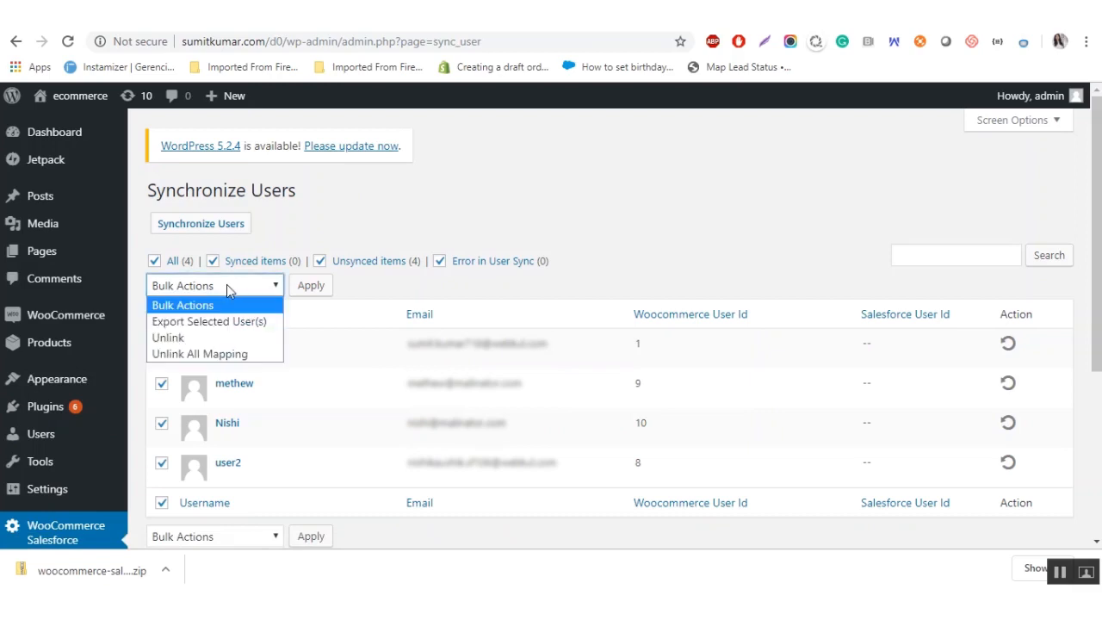
{"action": "left_click", "coordinate": [241, 320]}
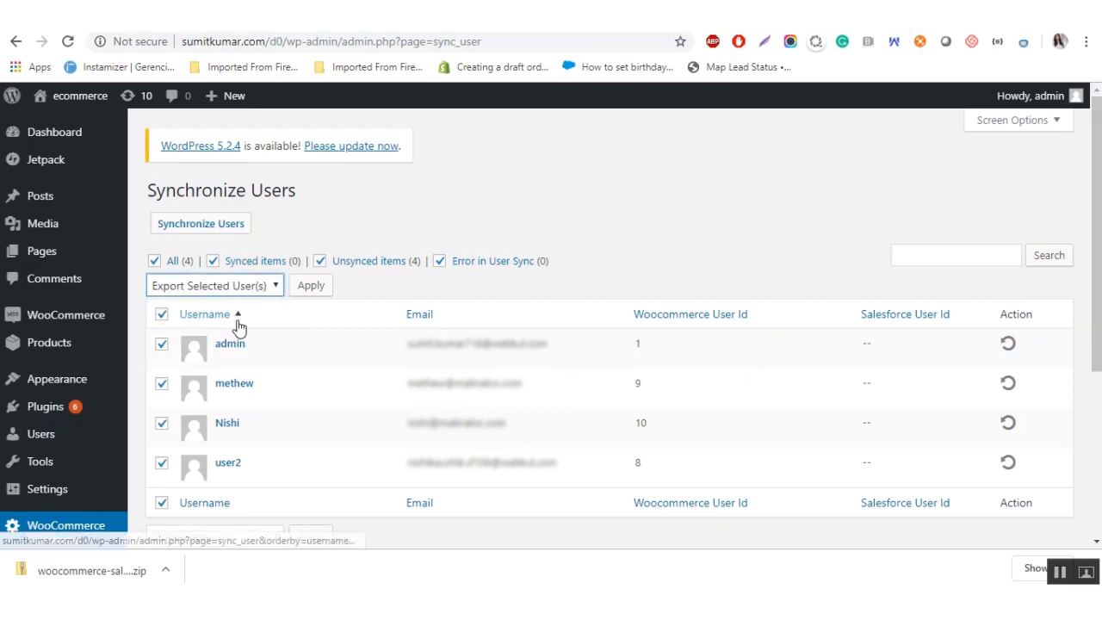
{"action": "left_click", "coordinate": [317, 289]}
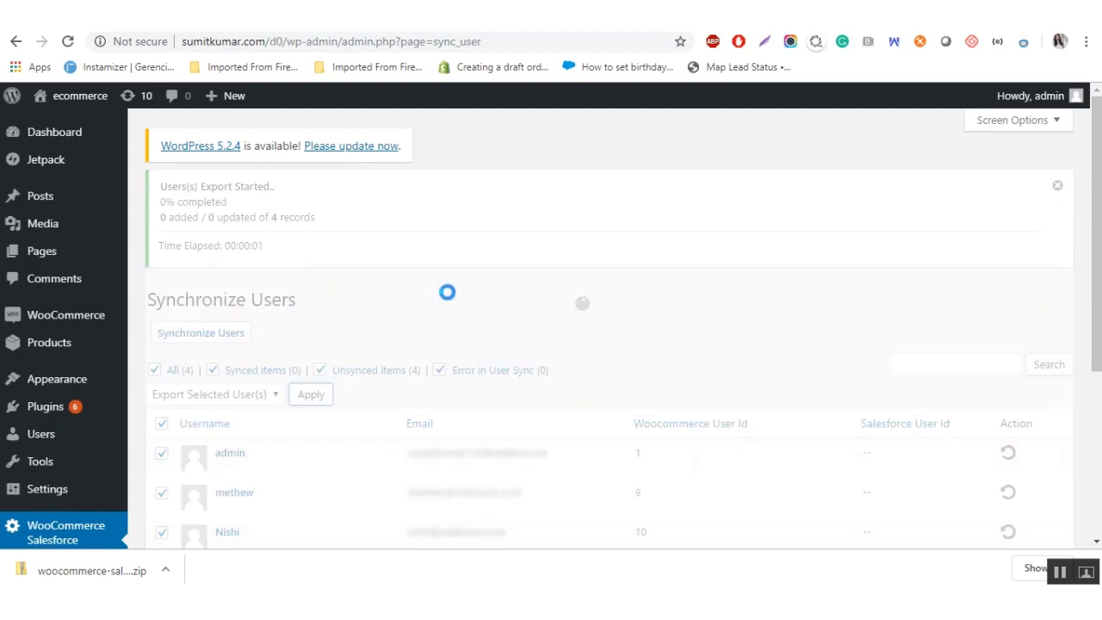
{"action": "scroll", "coordinate": [444, 291], "scroll_direction": "down", "scroll_amount": 1}
{"action": "scroll", "coordinate": [453, 294], "scroll_direction": "down", "scroll_amount": 1}
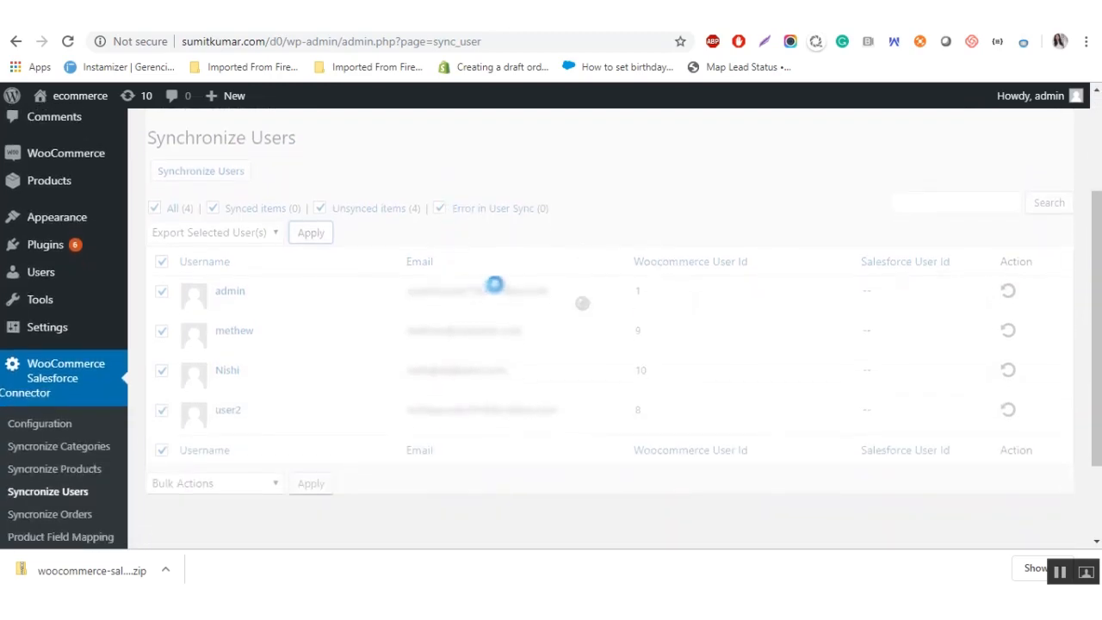
{"action": "scroll", "coordinate": [498, 291], "scroll_direction": "up", "scroll_amount": 2}
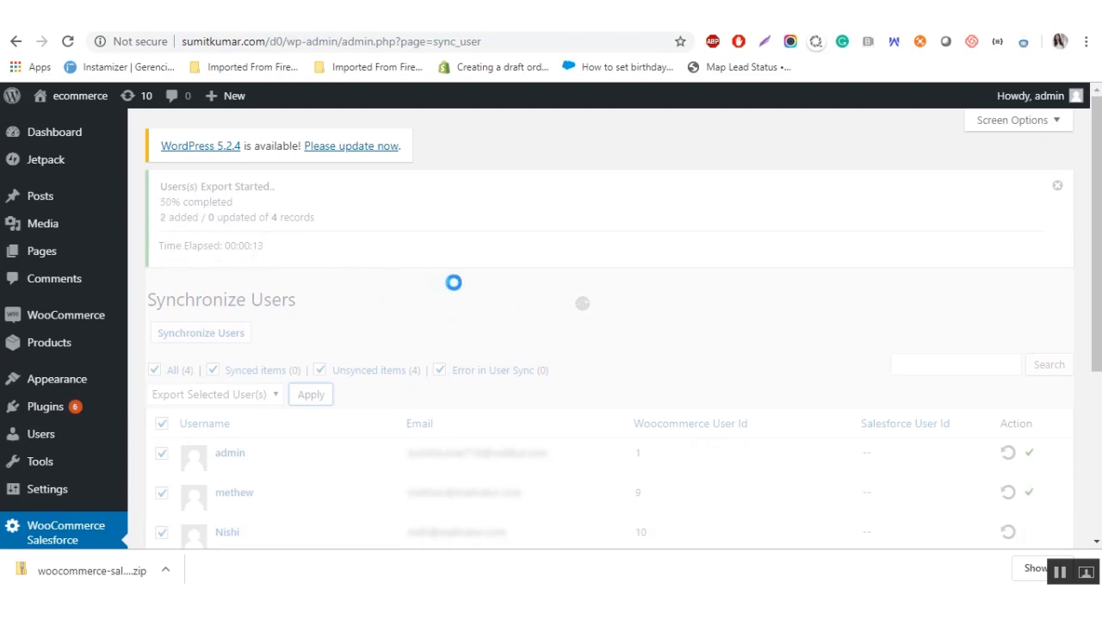
{"action": "scroll", "coordinate": [517, 298], "scroll_direction": "down", "scroll_amount": 1}
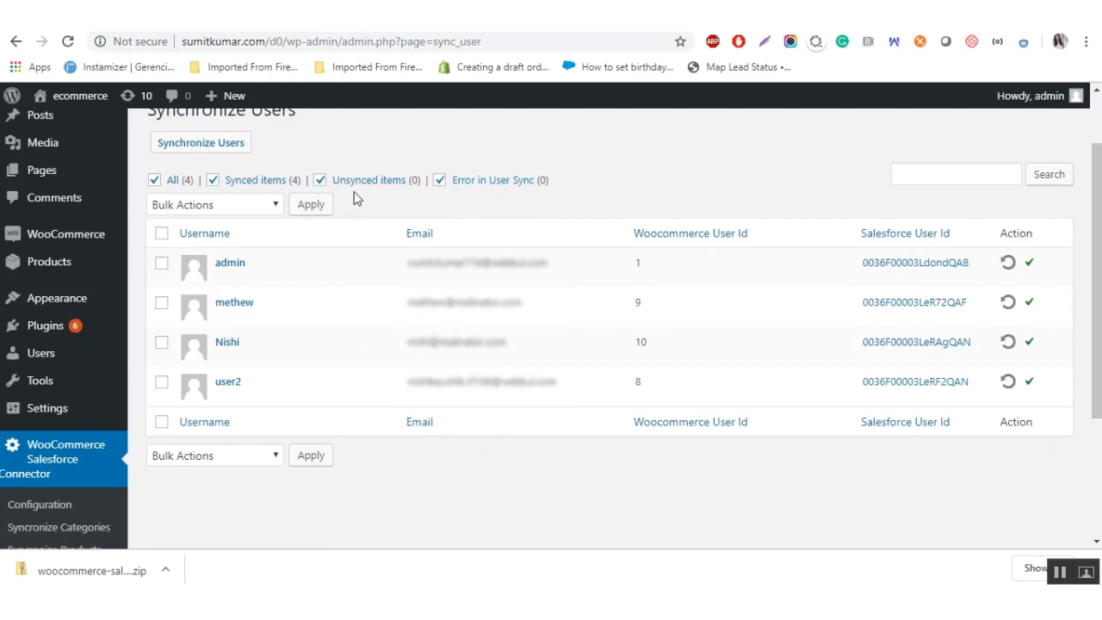
- Unlink all user mappings with the bulk action, and run Synchronize Users for all users, confirming the action
{"action": "left_click", "coordinate": [228, 203]}
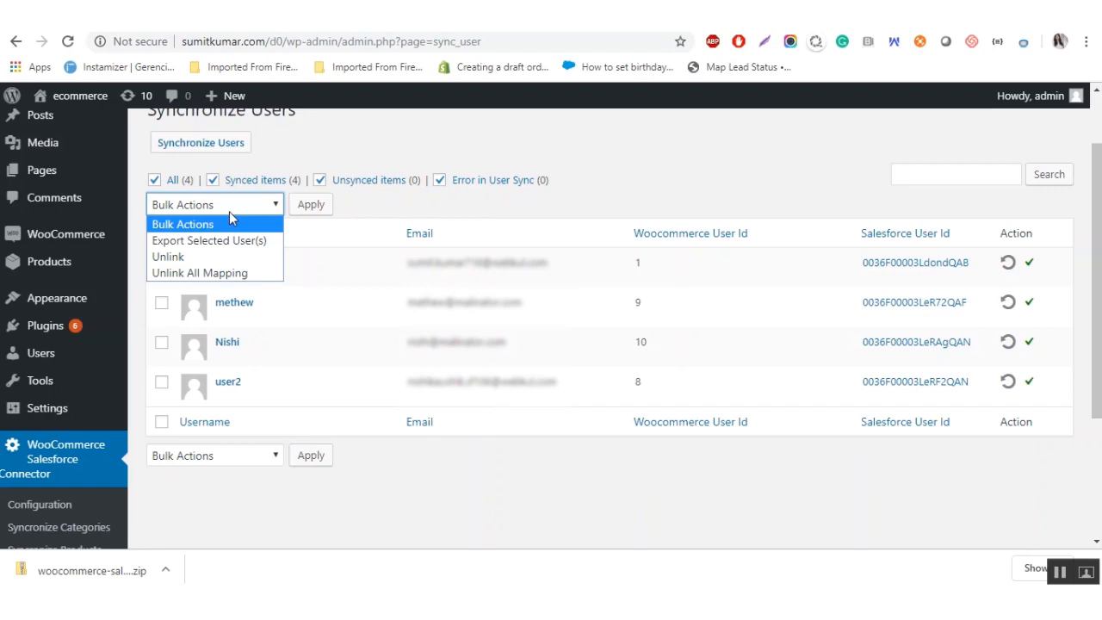
{"action": "left_click", "coordinate": [247, 274]}
{"action": "left_click", "coordinate": [312, 204]}
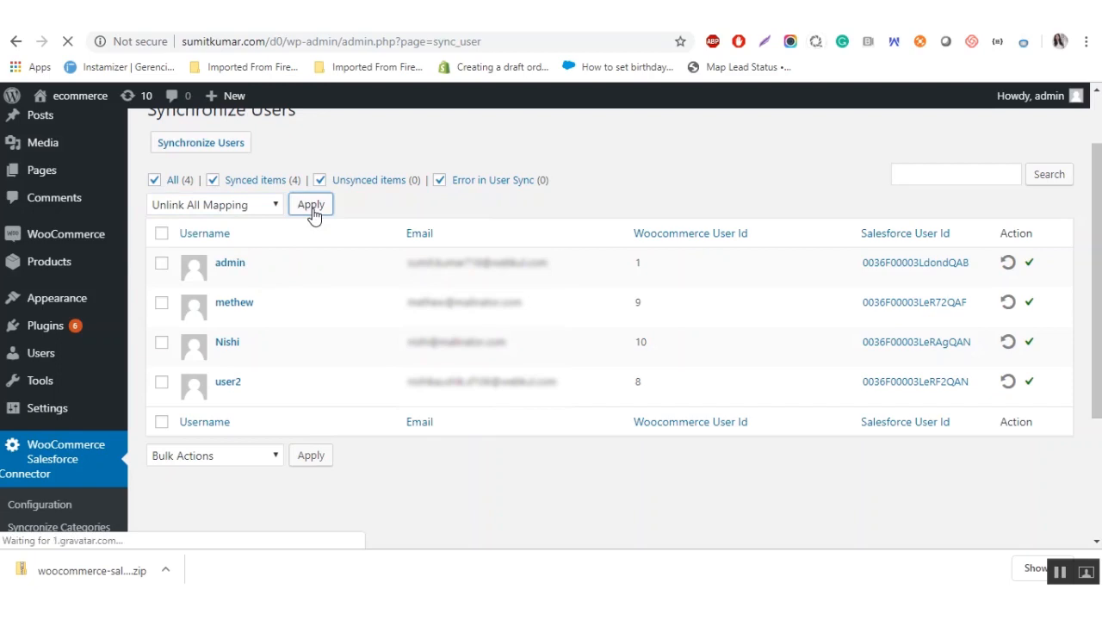
{"action": "left_click", "coordinate": [247, 233]}
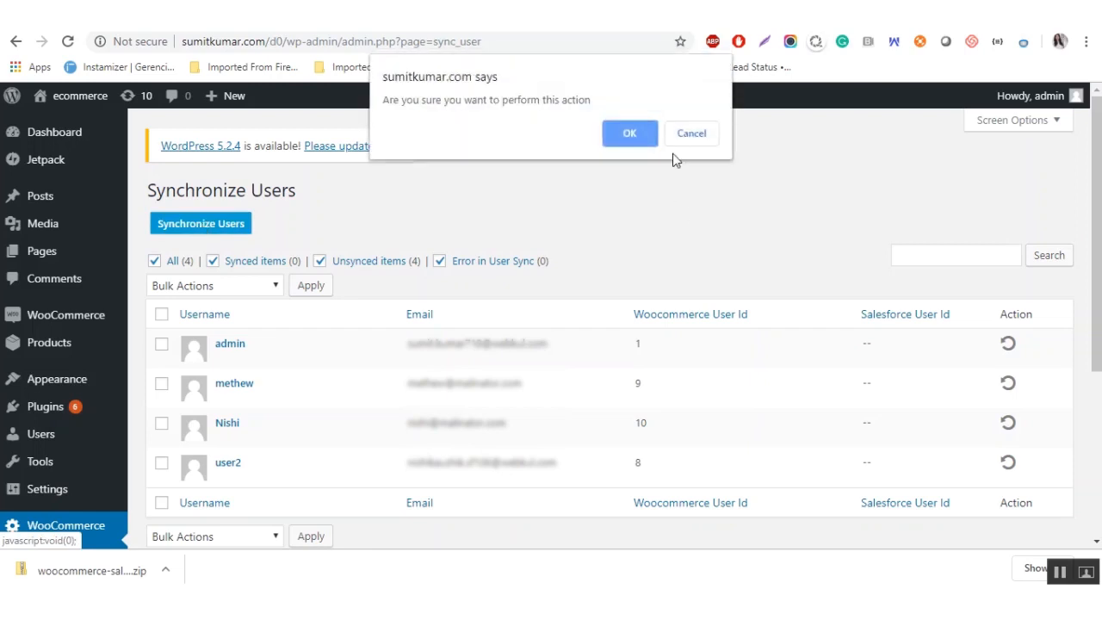
{"action": "left_click", "coordinate": [631, 134]}
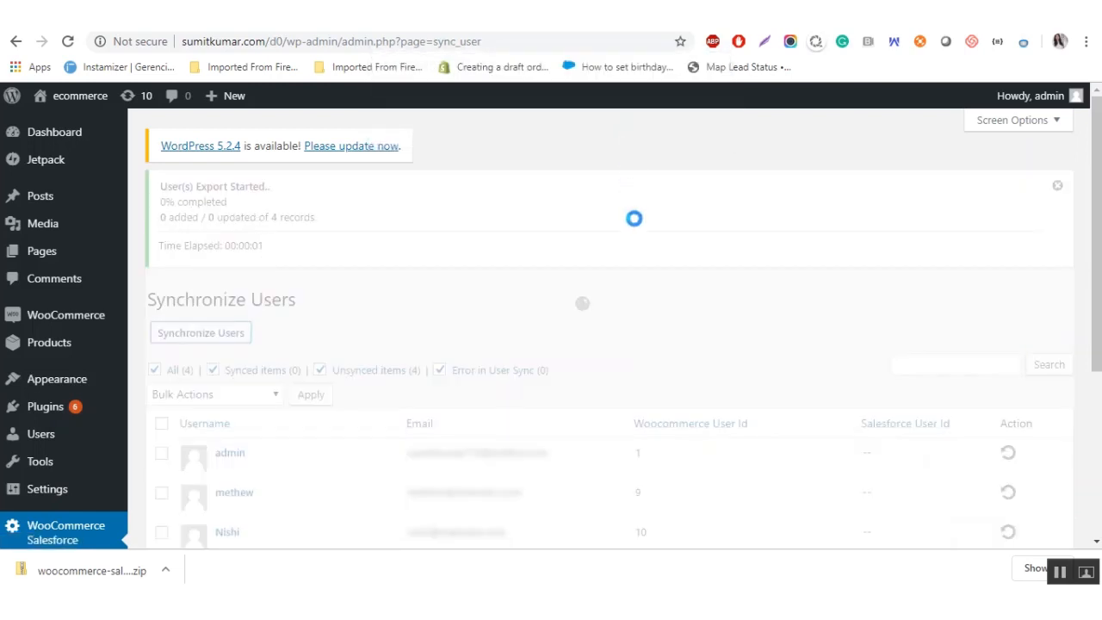
- Switch to the Salesforce connector's Customers list, filter the customer source to Show Woo Customers, and check the records-per-page choices
{"action": "scroll", "coordinate": [634, 219], "scroll_direction": "down", "scroll_amount": 1}
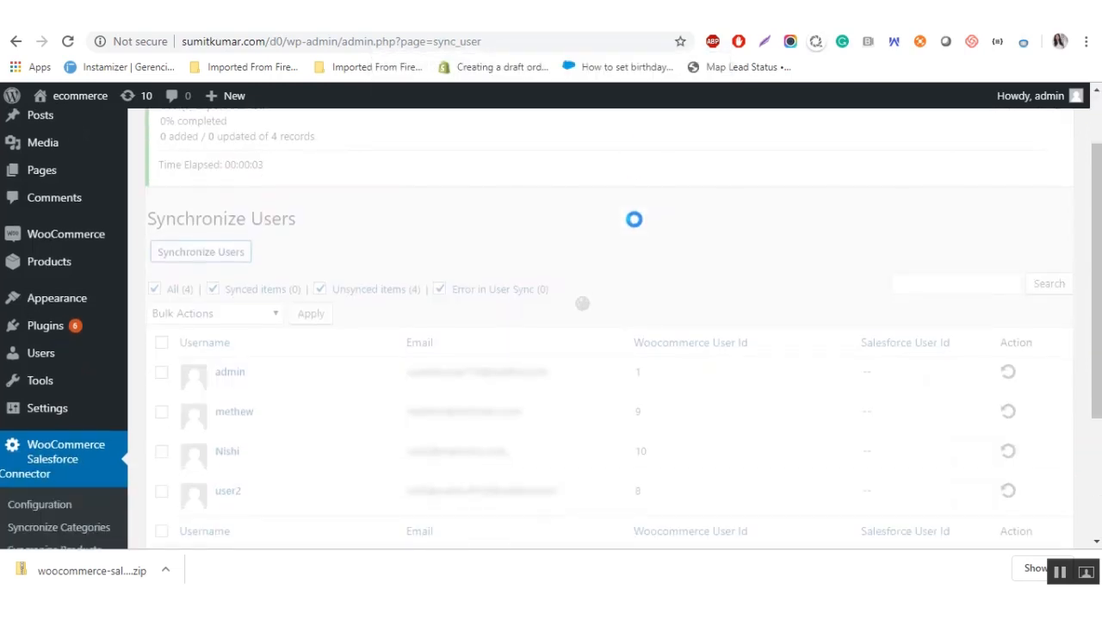
{"action": "scroll", "coordinate": [634, 219], "scroll_direction": "down", "scroll_amount": 1}
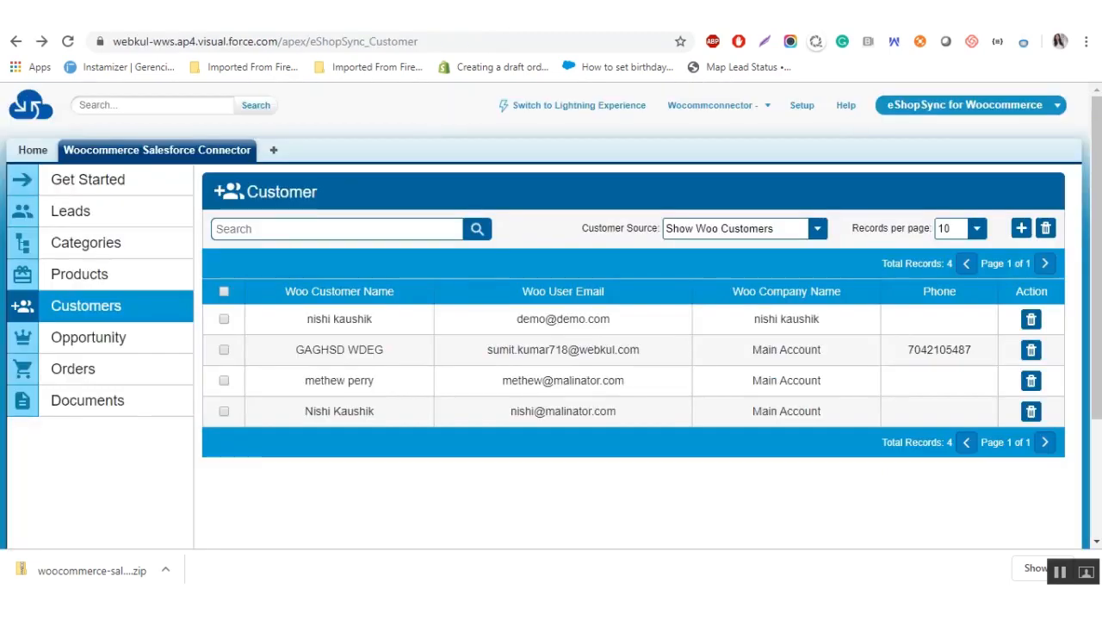
{"action": "left_click", "coordinate": [82, 315]}
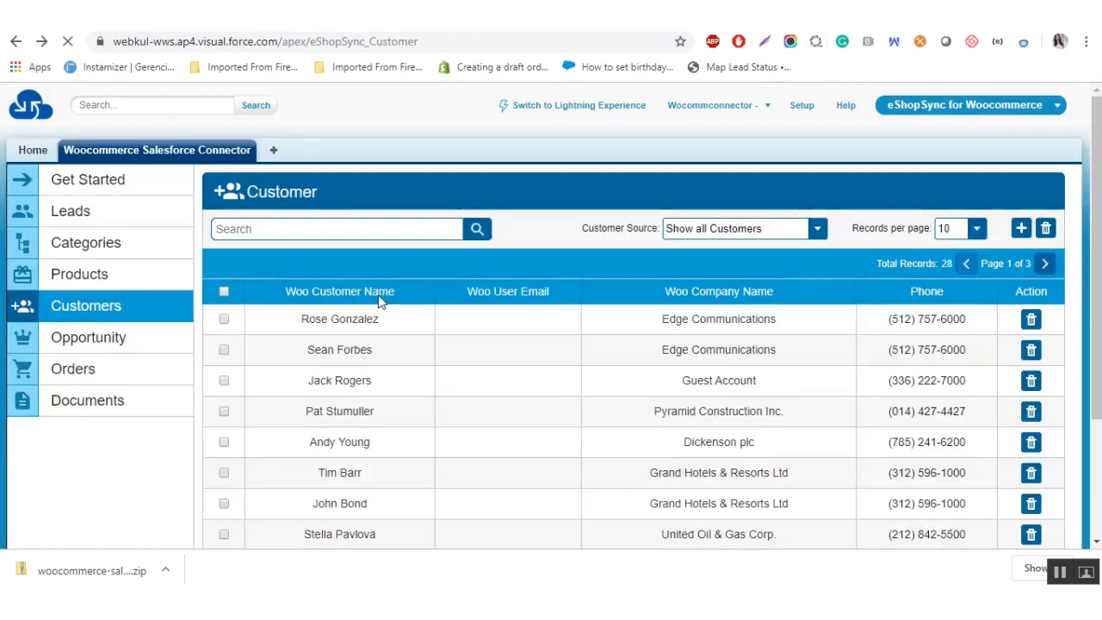
{"action": "left_click", "coordinate": [814, 237]}
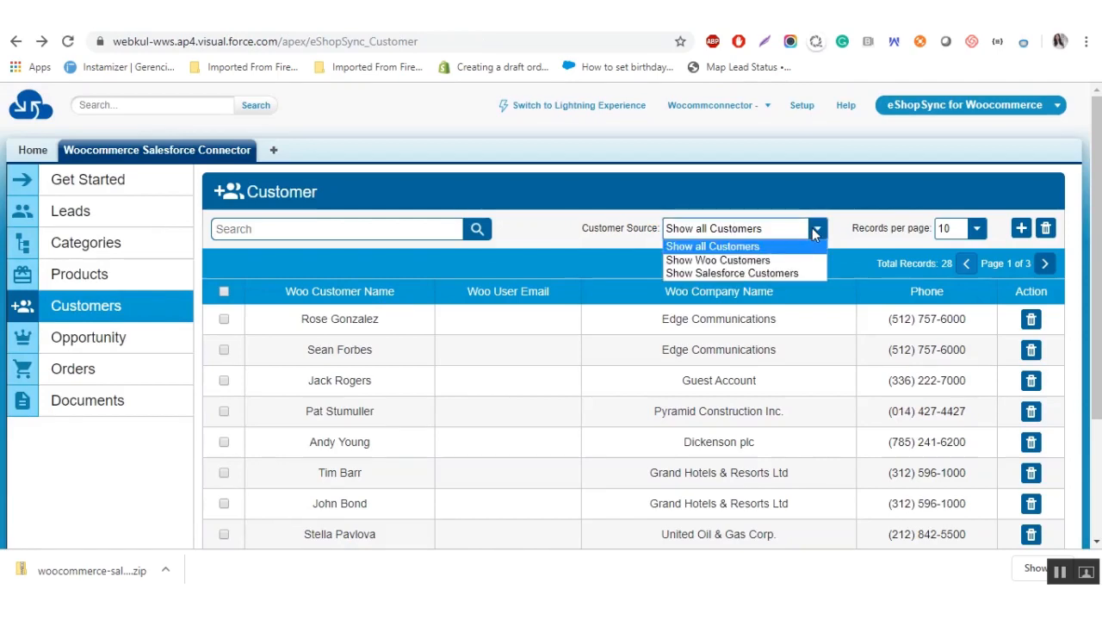
{"action": "left_click", "coordinate": [751, 261]}
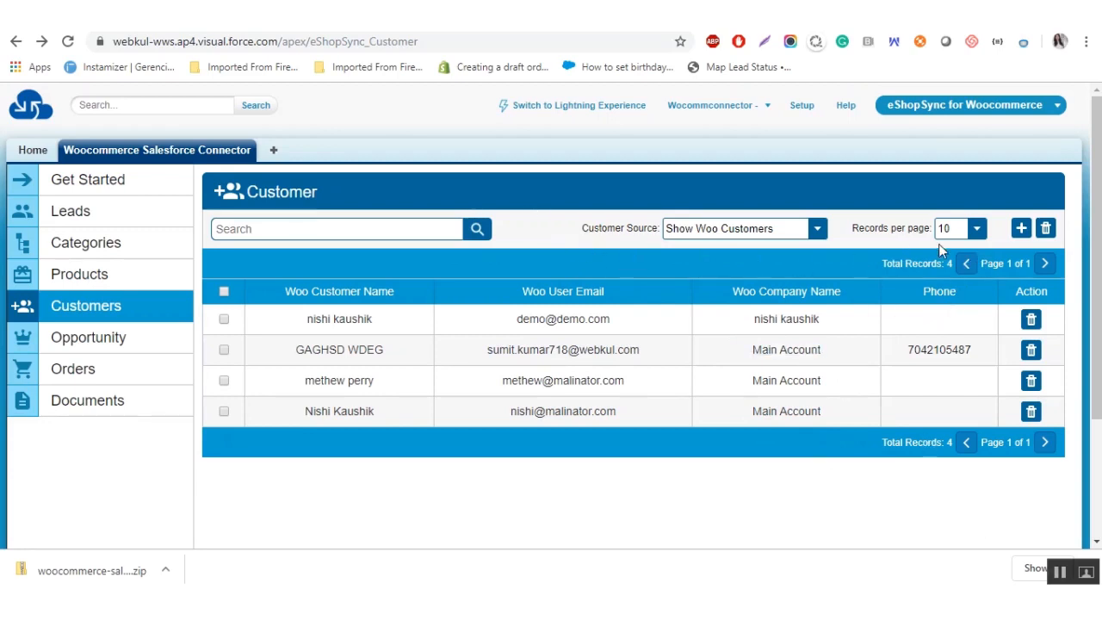
{"action": "left_click", "coordinate": [963, 231]}
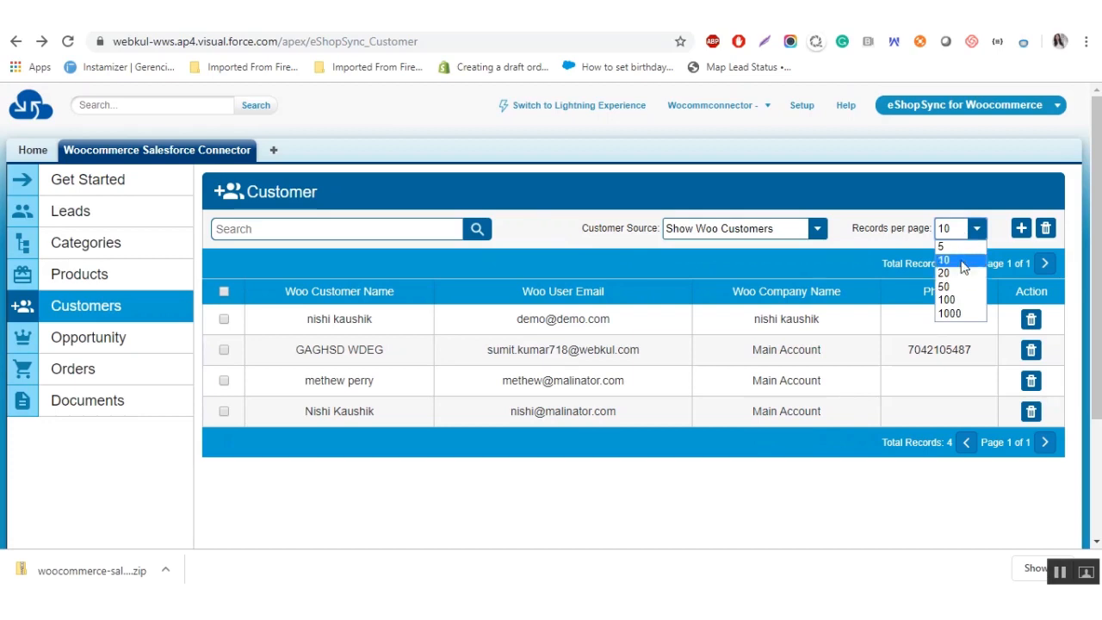
{"action": "left_click", "coordinate": [814, 231]}
{"action": "left_click", "coordinate": [814, 231]}
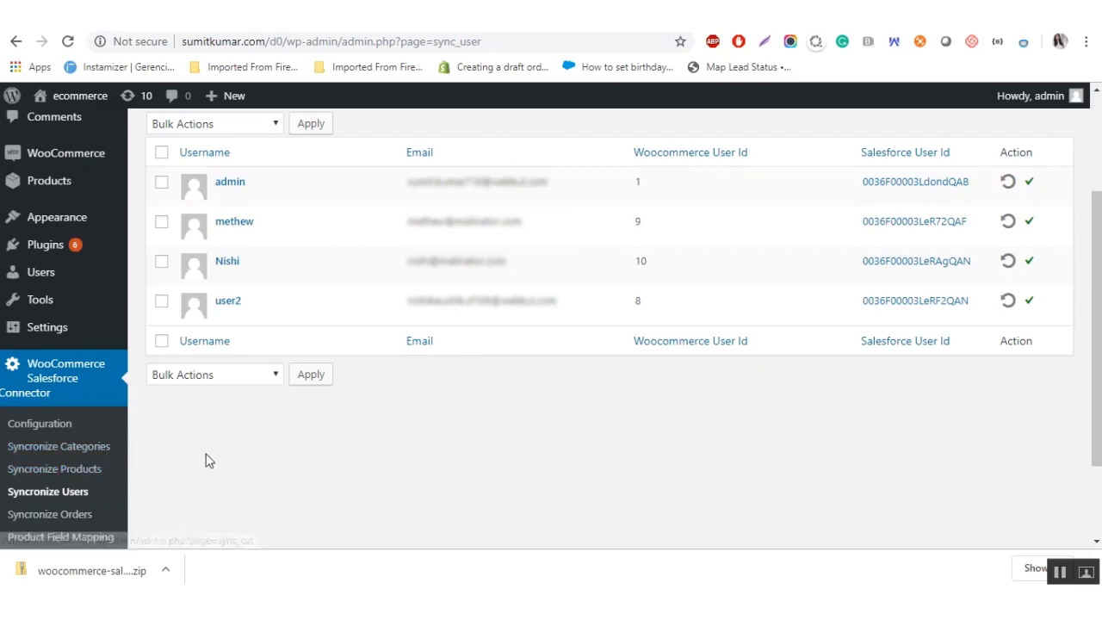
- On the WordPress Synchronize Categories page, export the Uncategorized category to Salesforce with the Export Selected Category bulk action
{"action": "scroll", "coordinate": [125, 483], "scroll_direction": "down", "scroll_amount": 2}
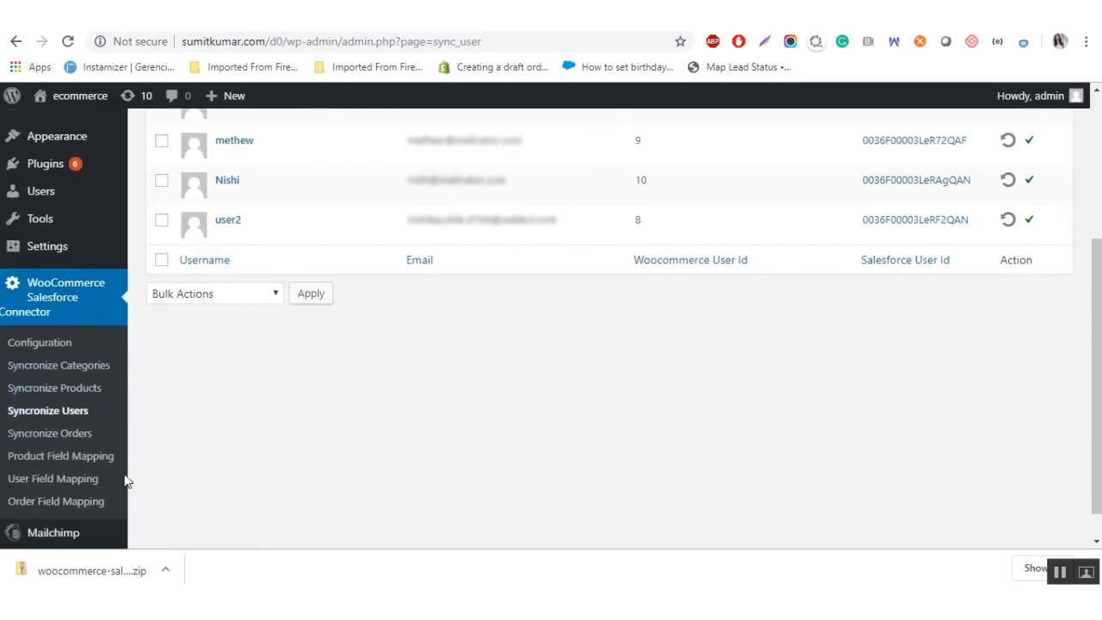
{"action": "left_click", "coordinate": [89, 369]}
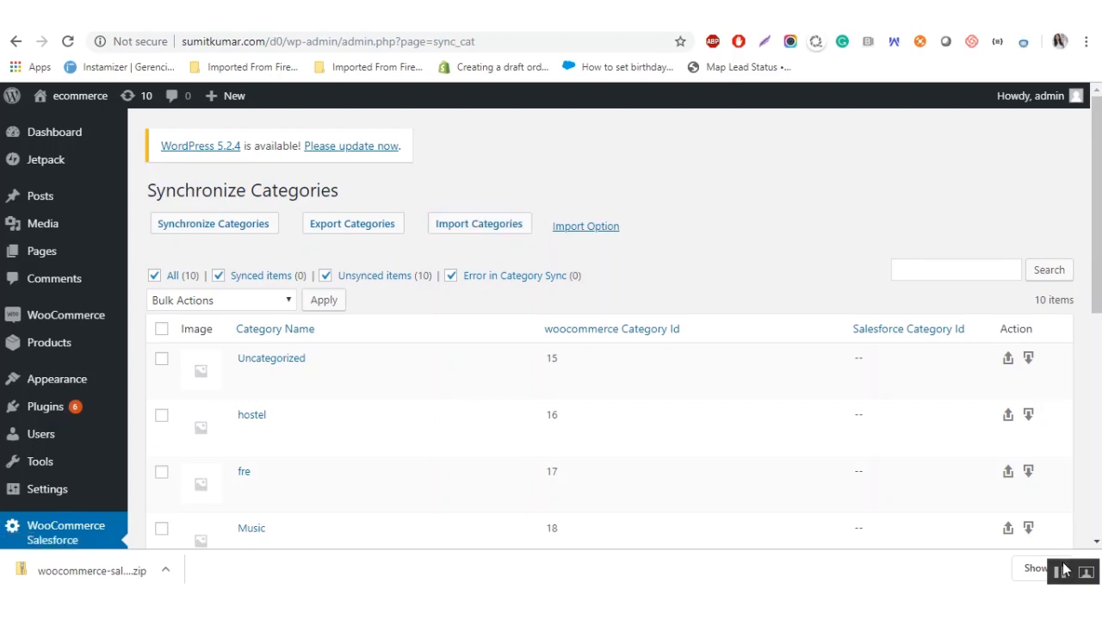
{"action": "left_click", "coordinate": [207, 303]}
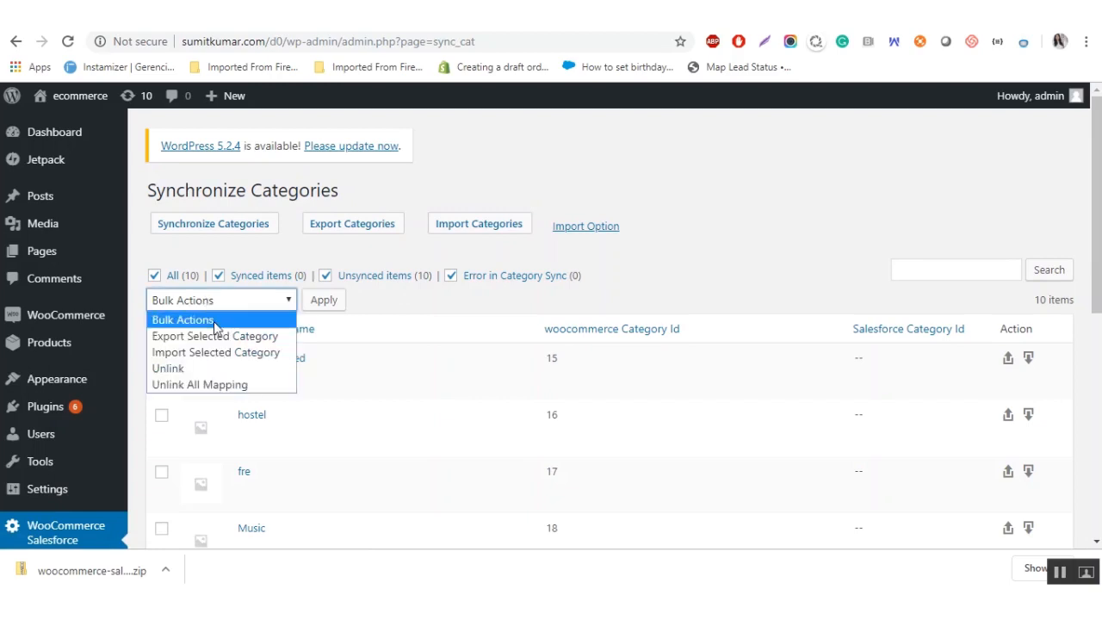
{"action": "left_click", "coordinate": [420, 317]}
{"action": "left_click", "coordinate": [162, 360]}
{"action": "left_click", "coordinate": [215, 302]}
{"action": "left_click", "coordinate": [222, 335]}
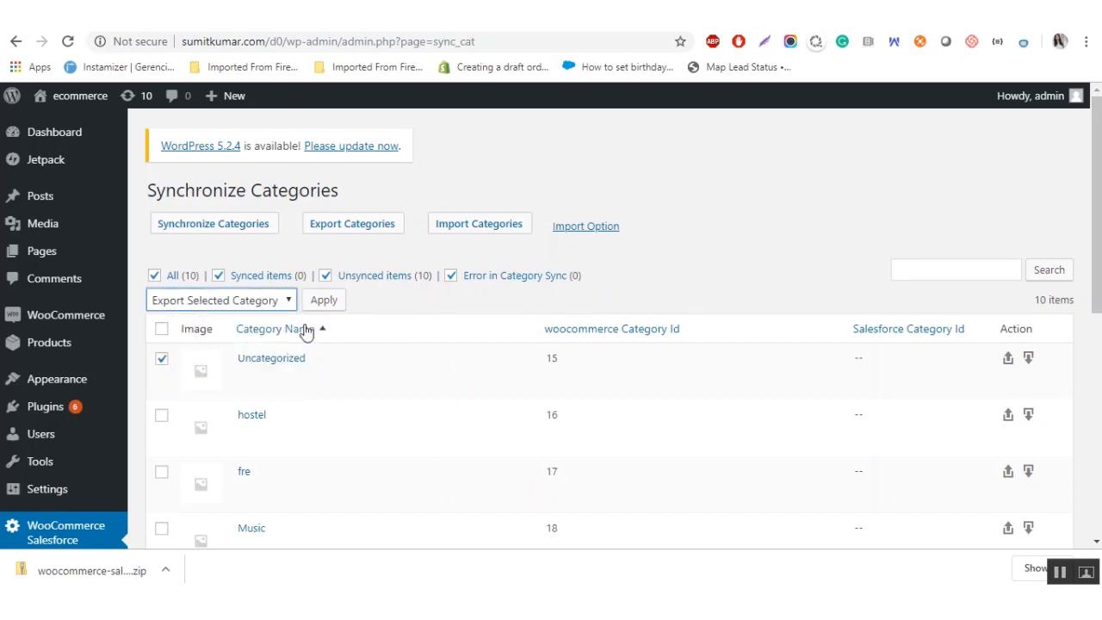
{"action": "left_click", "coordinate": [323, 301]}
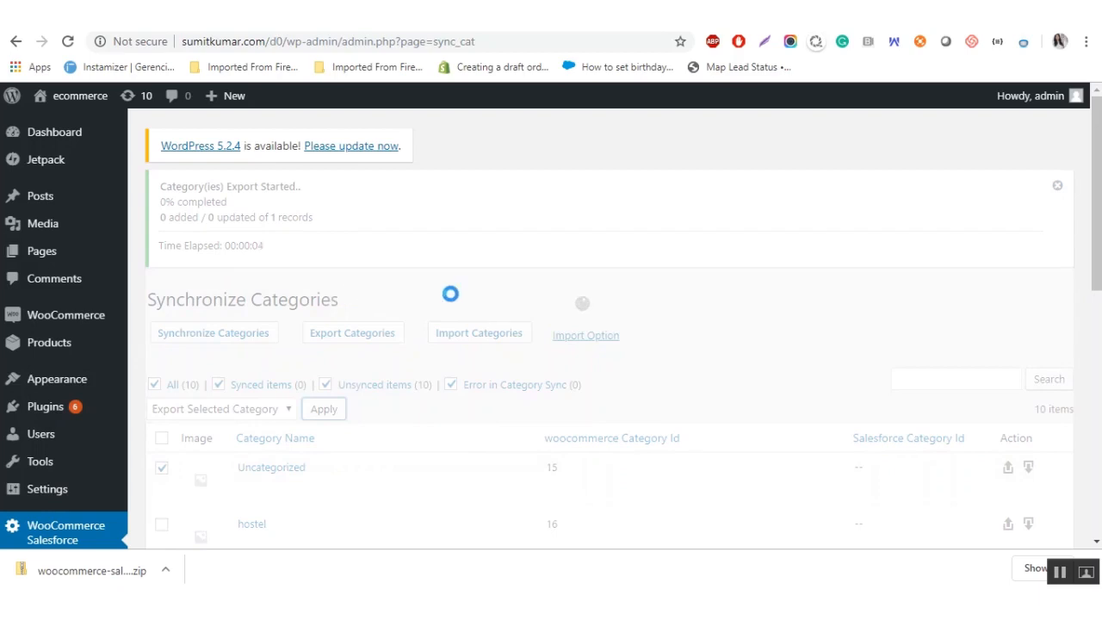
{"action": "scroll", "coordinate": [551, 297], "scroll_direction": "down", "scroll_amount": 1}
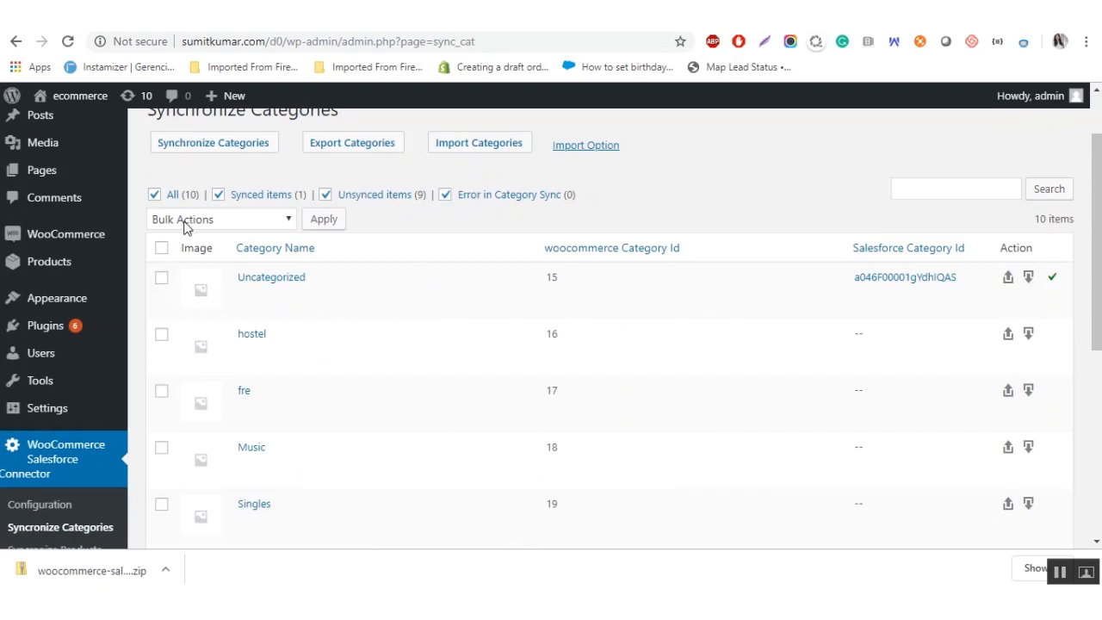
- Select all listed categories and run Synchronize Categories, confirming the action
{"action": "left_click", "coordinate": [161, 252]}
{"action": "scroll", "coordinate": [276, 258], "scroll_direction": "up", "scroll_amount": 2}
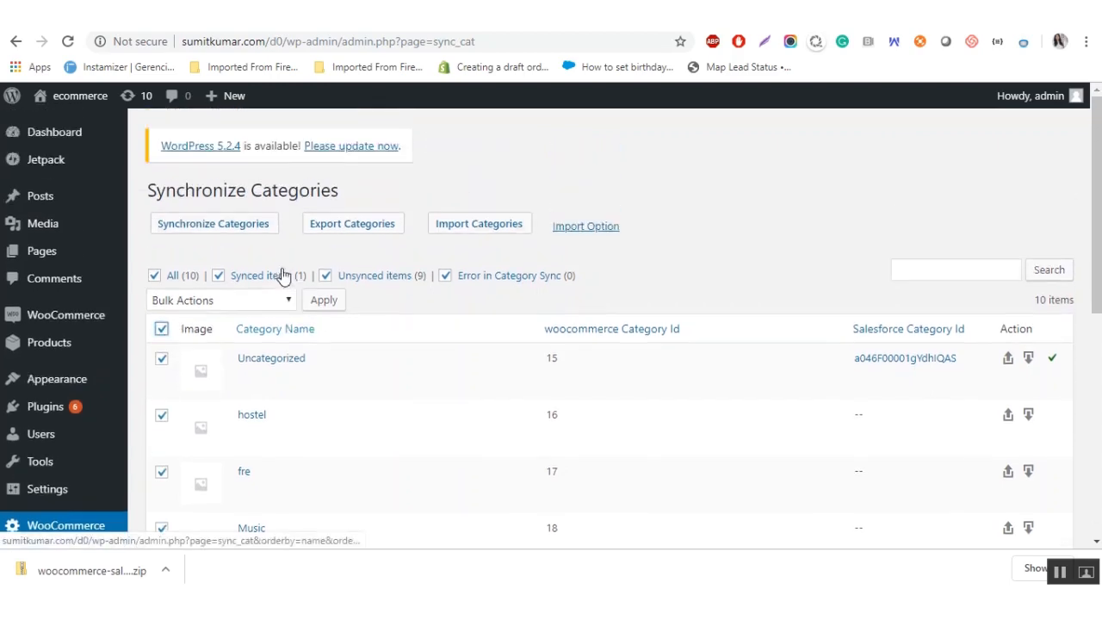
{"action": "left_click", "coordinate": [226, 232]}
{"action": "left_click", "coordinate": [624, 136]}
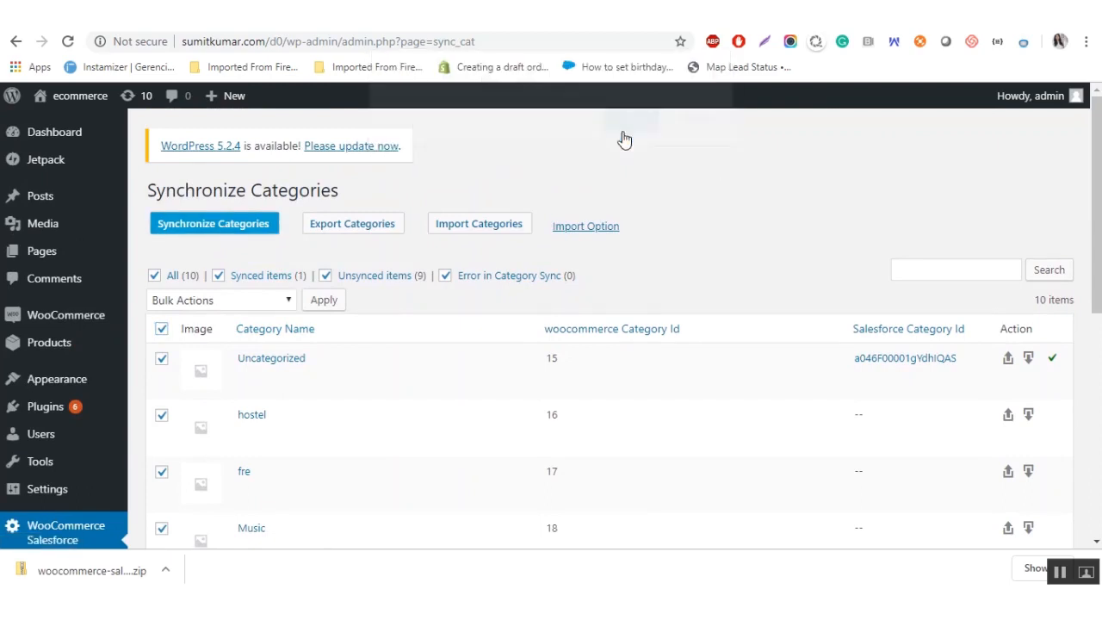
{"action": "scroll", "coordinate": [611, 256], "scroll_direction": "down", "scroll_amount": 1}
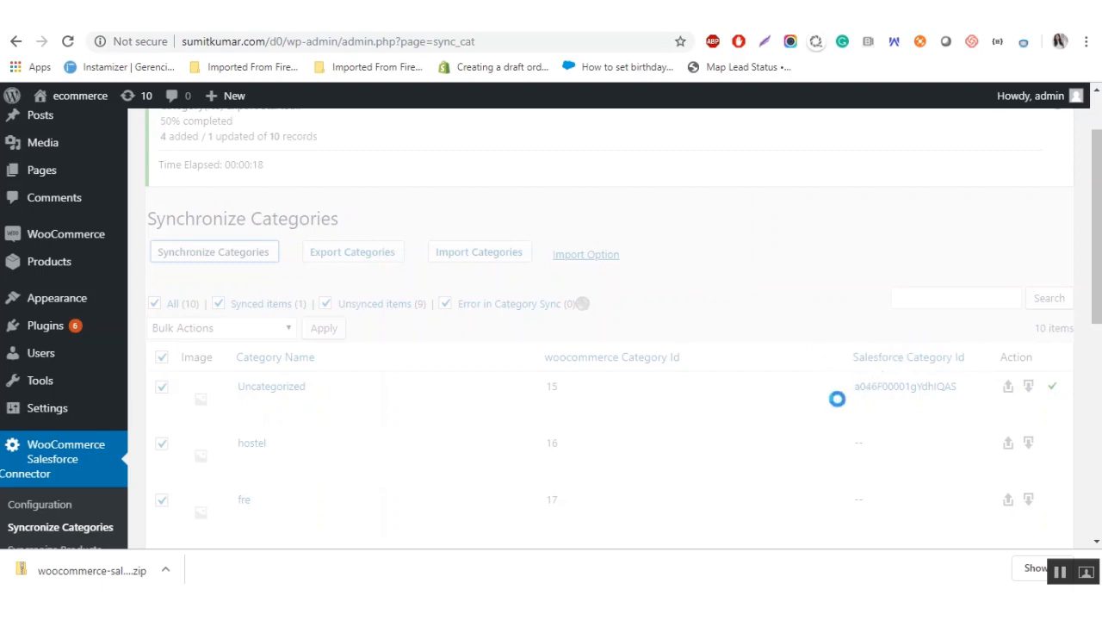
{"action": "left_click", "coordinate": [1061, 572]}
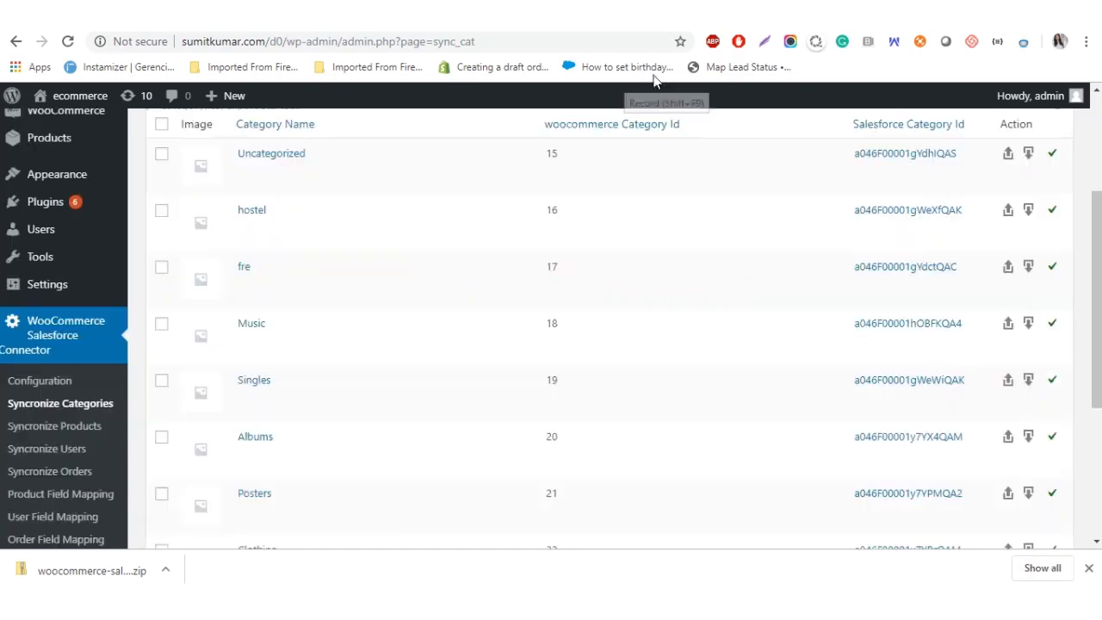
- Open the Salesforce record linked to the Uncategorized category in a separate tab, review it, and return to the category list
{"action": "scroll", "coordinate": [762, 264], "scroll_direction": "up", "scroll_amount": 1}
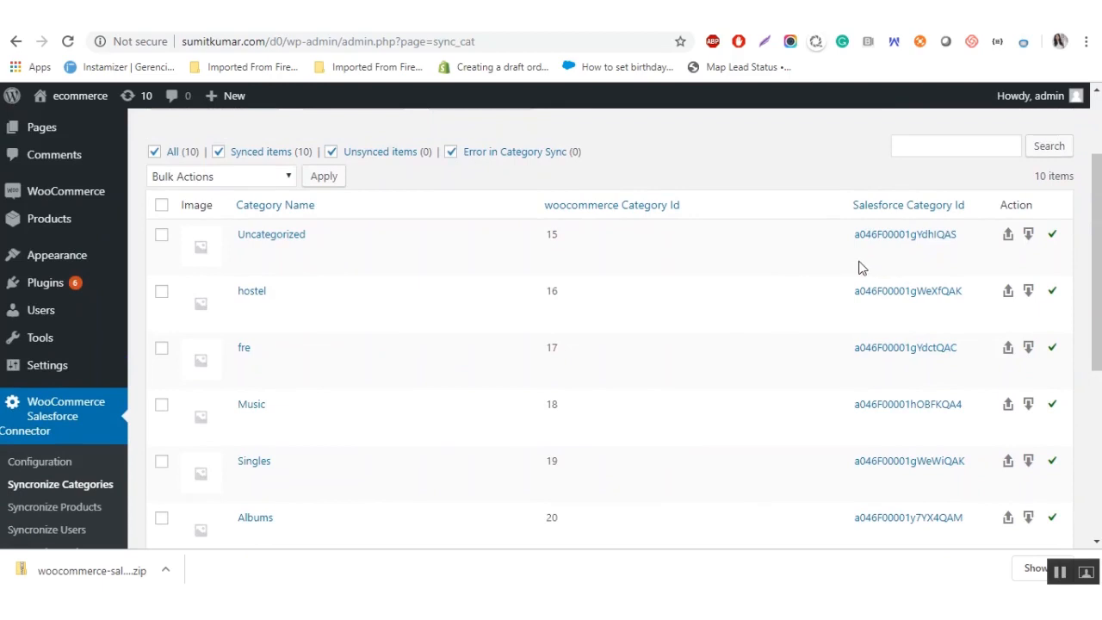
{"action": "right_click", "coordinate": [877, 240]}
{"action": "key", "text": "Escape"}
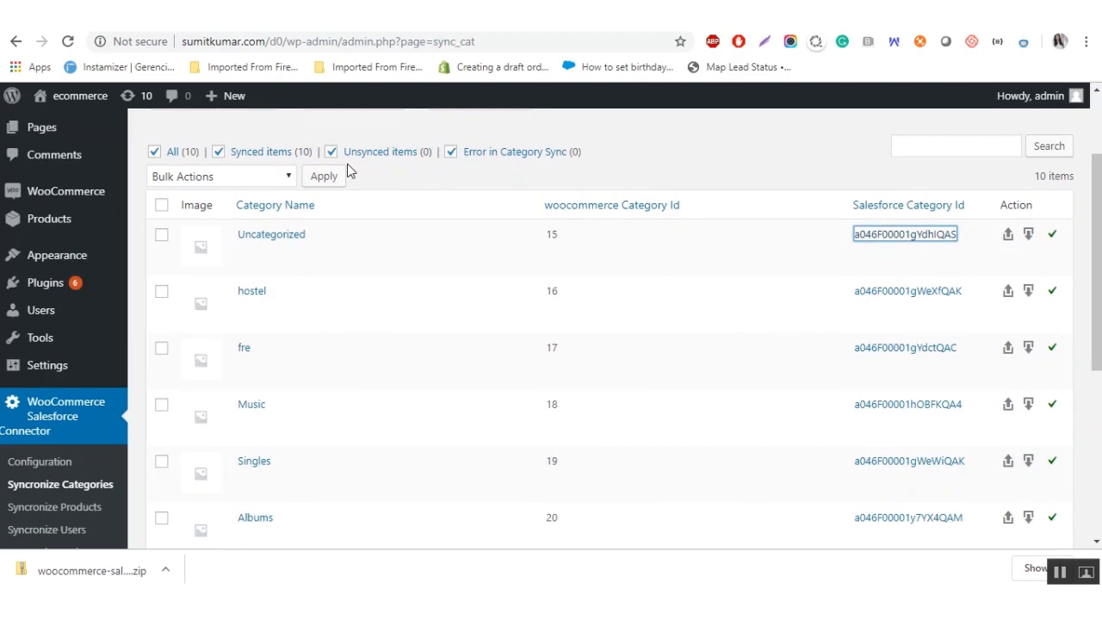
{"action": "key", "text": "Return"}
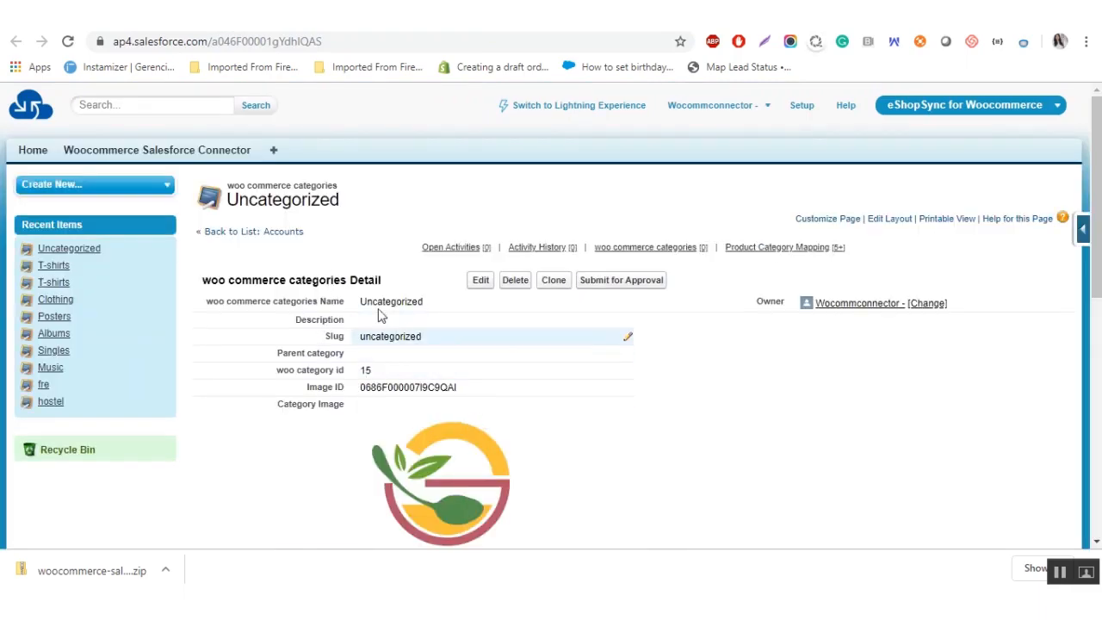
{"action": "left_click", "coordinate": [225, 14]}
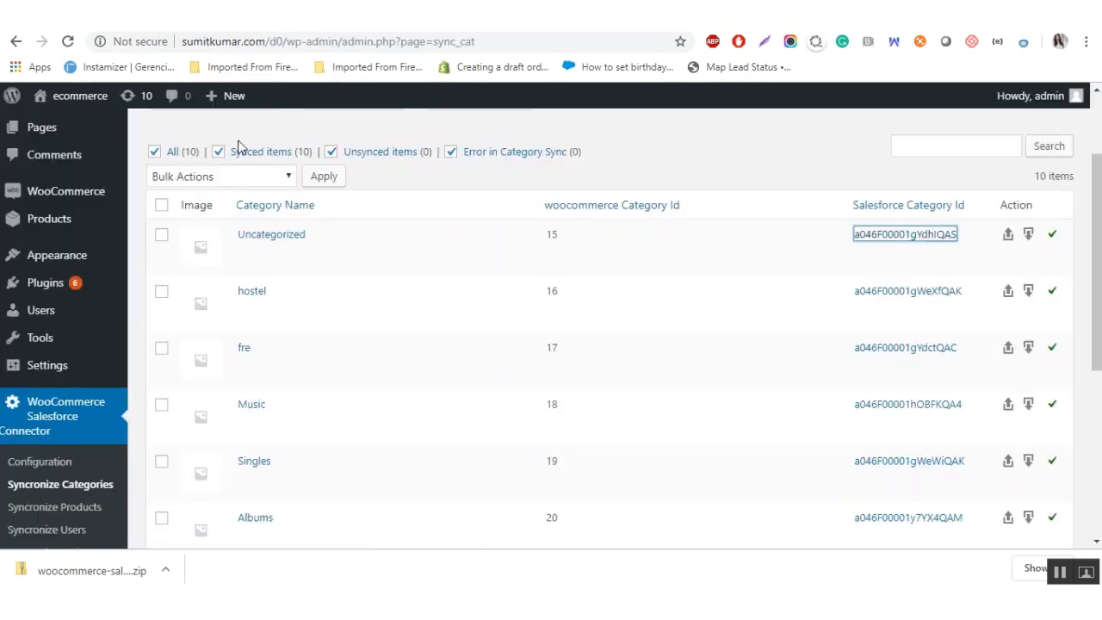
{"action": "left_click", "coordinate": [1060, 572]}
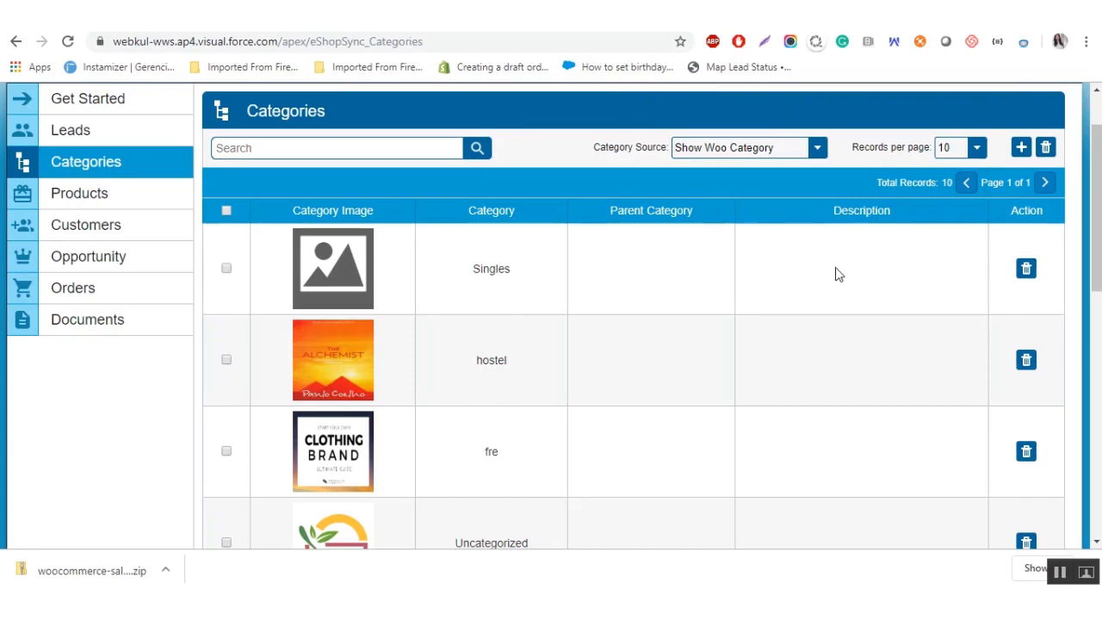
- Examine the synced WooCommerce categories in the Salesforce connector's Categories list, including the category source and records-per-page choices
{"action": "scroll", "coordinate": [833, 315], "scroll_direction": "down", "scroll_amount": 5}
{"action": "scroll", "coordinate": [832, 318], "scroll_direction": "down", "scroll_amount": 1}
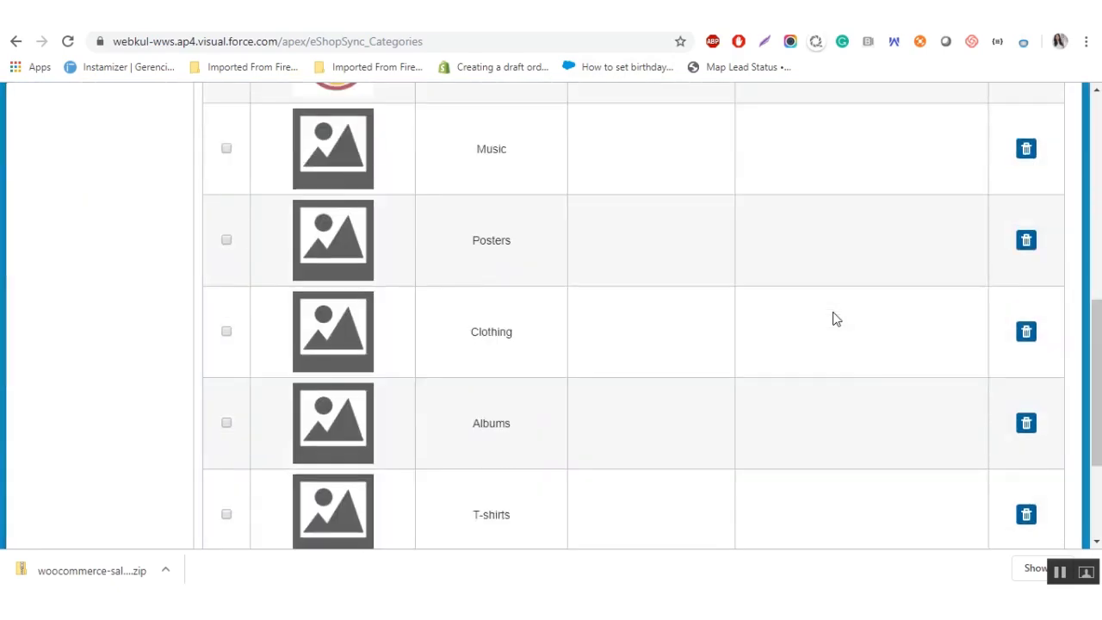
{"action": "scroll", "coordinate": [834, 318], "scroll_direction": "down", "scroll_amount": 2}
{"action": "scroll", "coordinate": [833, 319], "scroll_direction": "up", "scroll_amount": 9}
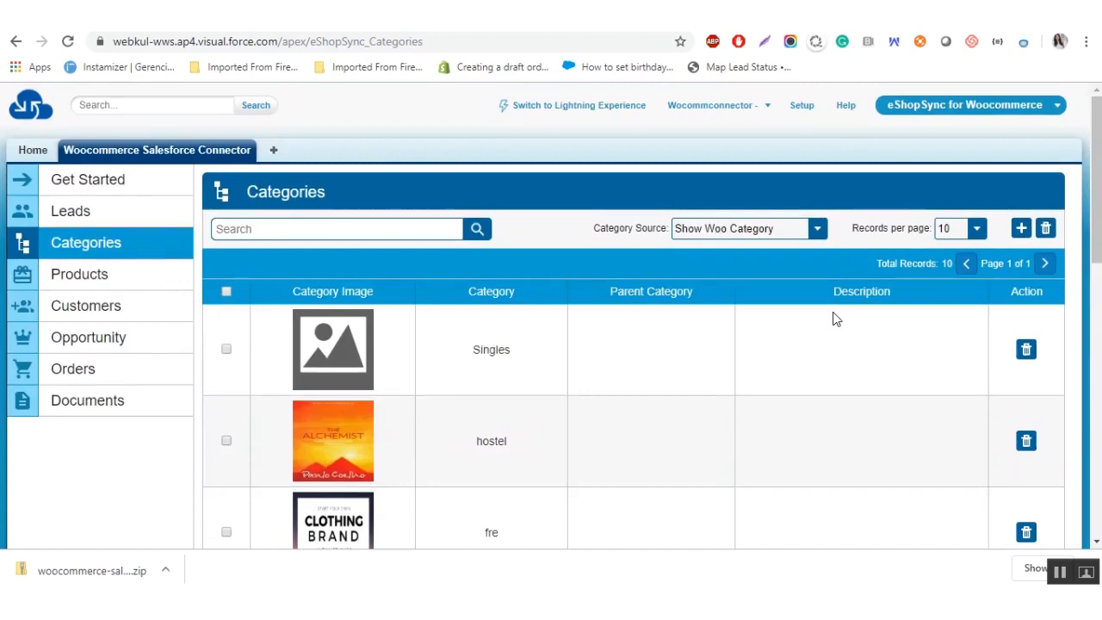
{"action": "scroll", "coordinate": [834, 319], "scroll_direction": "down", "scroll_amount": 3}
{"action": "scroll", "coordinate": [834, 319], "scroll_direction": "up", "scroll_amount": 1}
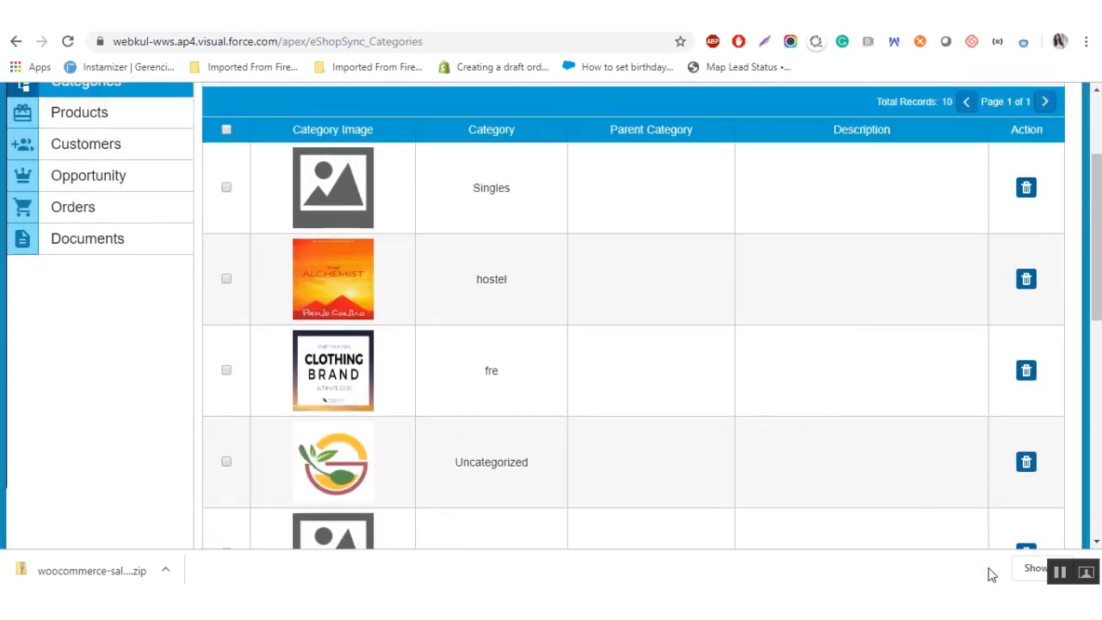
{"action": "scroll", "coordinate": [639, 158], "scroll_direction": "up", "scroll_amount": 2}
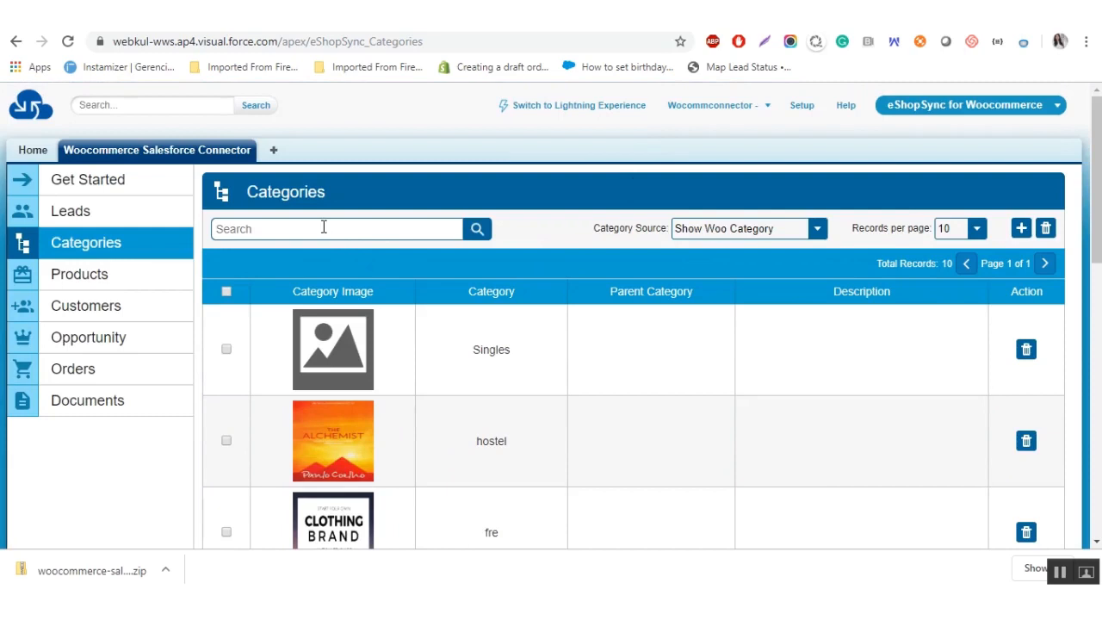
{"action": "left_click", "coordinate": [712, 230]}
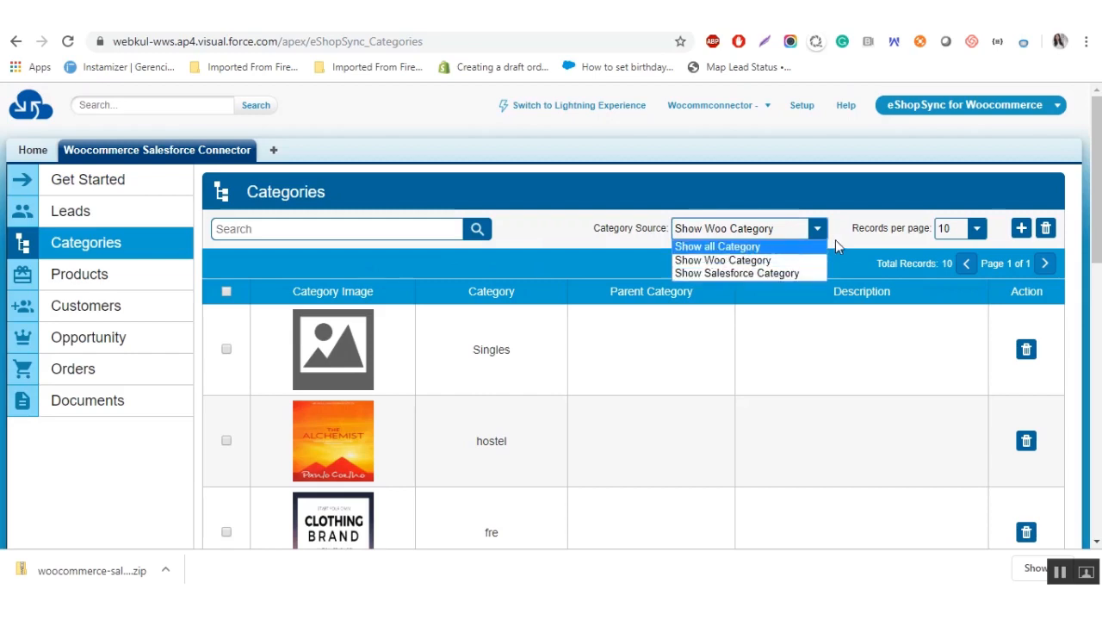
{"action": "left_click", "coordinate": [956, 229]}
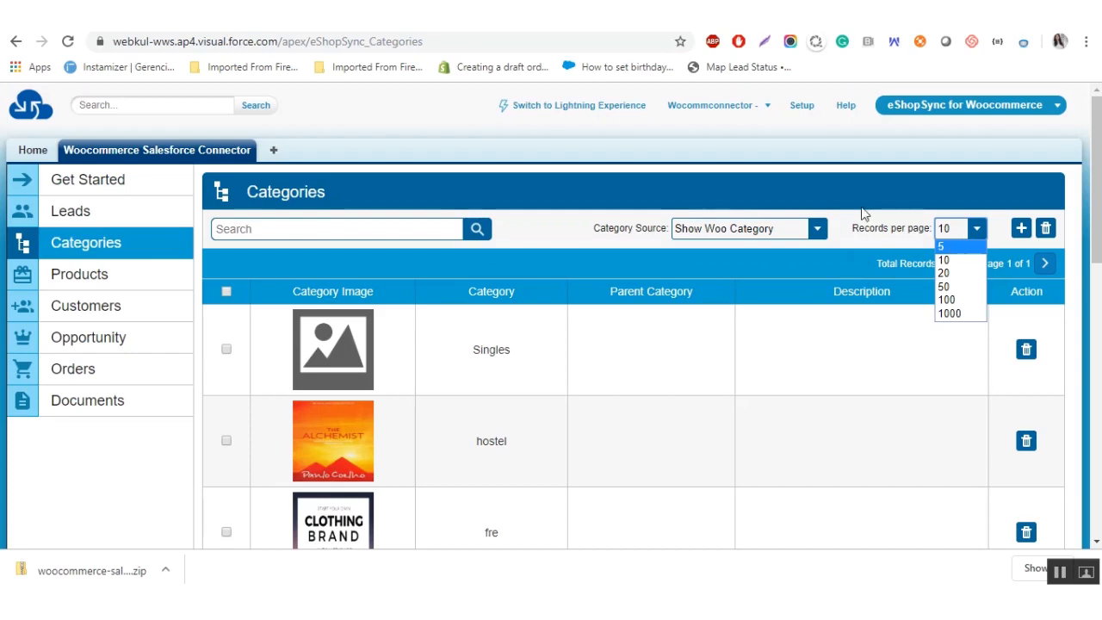
{"action": "left_click", "coordinate": [925, 217]}
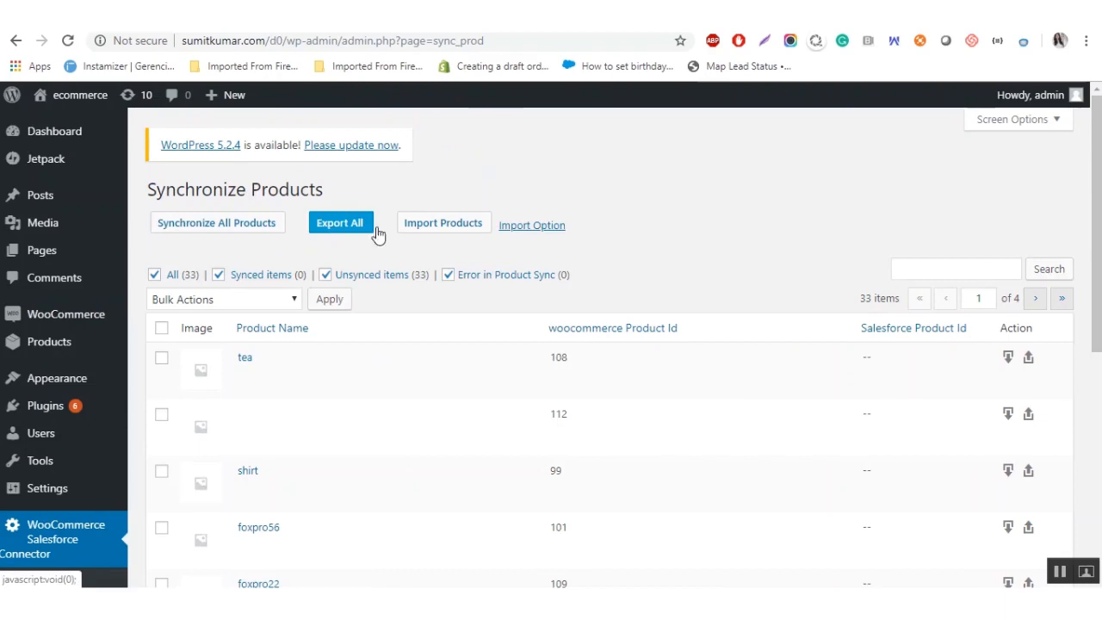
- Show the import options on the Synchronize Products page and enable the import limit of 200
{"action": "left_click", "coordinate": [528, 228]}
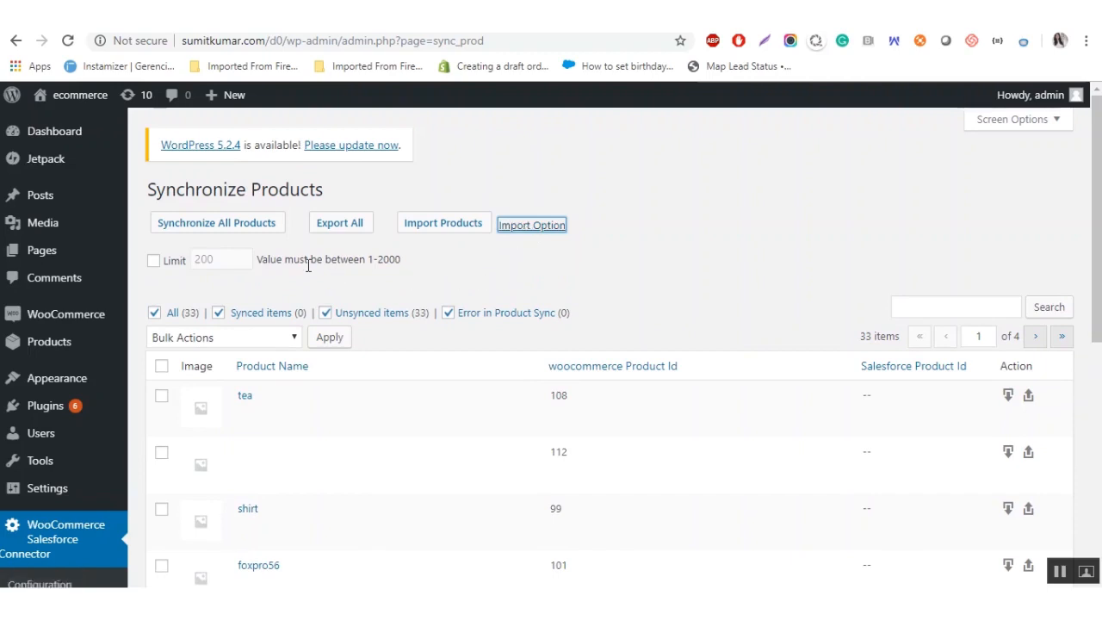
{"action": "left_click", "coordinate": [154, 261]}
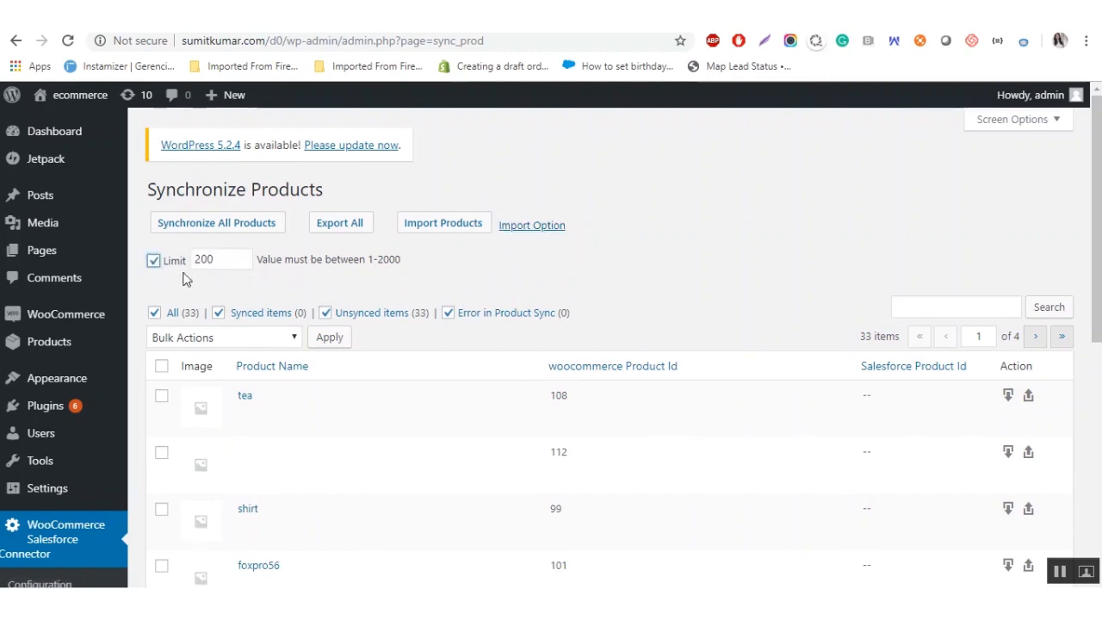
{"action": "scroll", "coordinate": [387, 315], "scroll_direction": "down", "scroll_amount": 1}
{"action": "scroll", "coordinate": [344, 340], "scroll_direction": "up", "scroll_amount": 1}
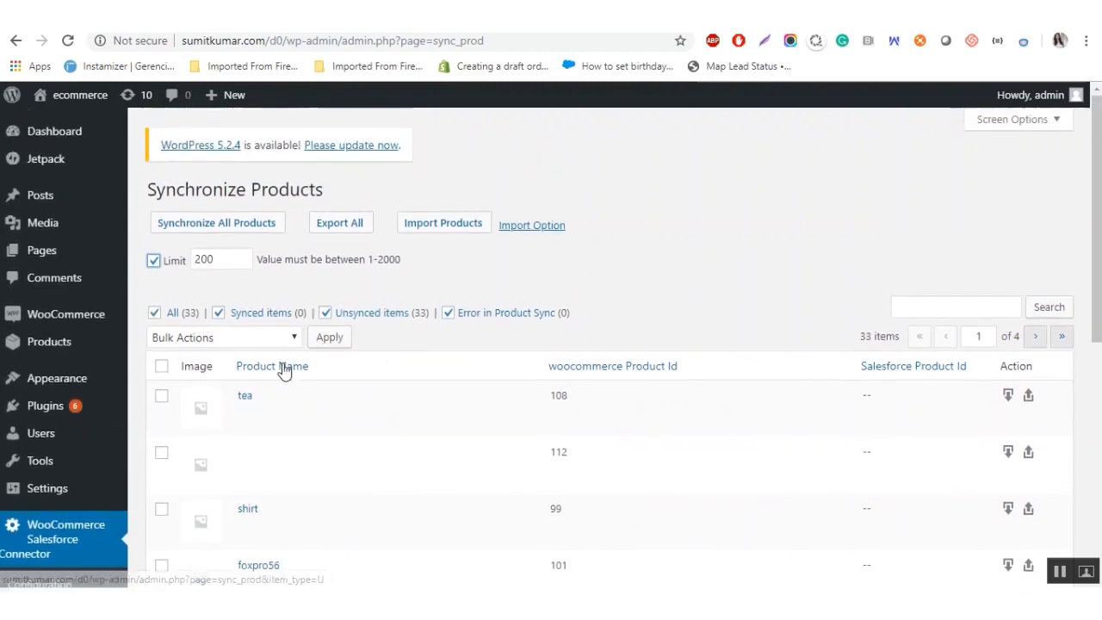
- Select all products listed on the page and export them to Salesforce with the Export Selected Product(s) bulk action
{"action": "left_click", "coordinate": [164, 370]}
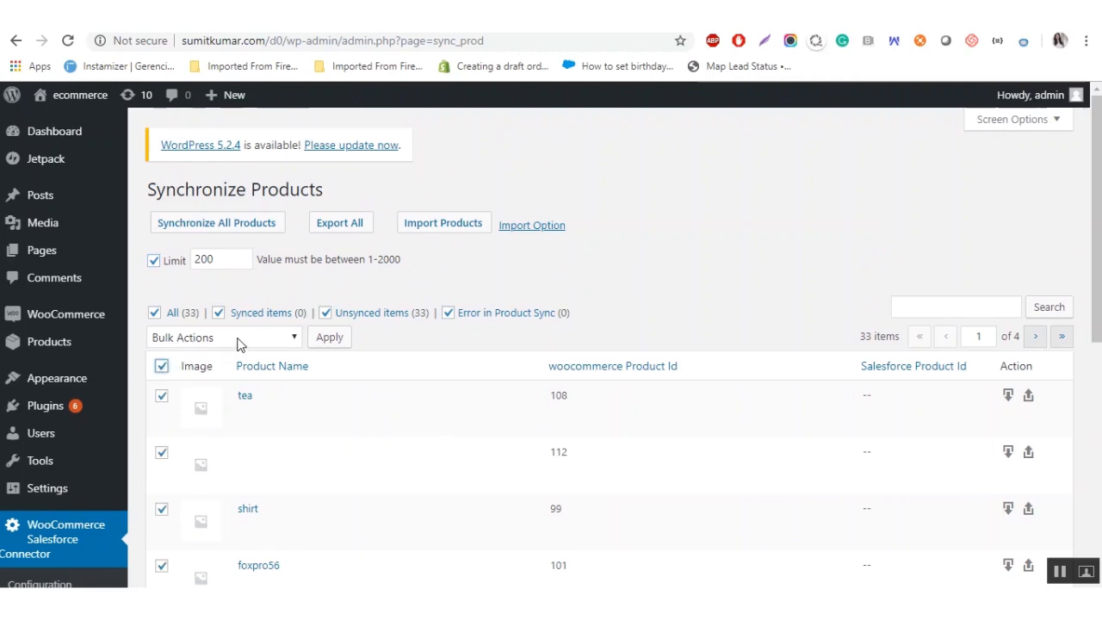
{"action": "left_click", "coordinate": [239, 342]}
{"action": "left_click", "coordinate": [242, 372]}
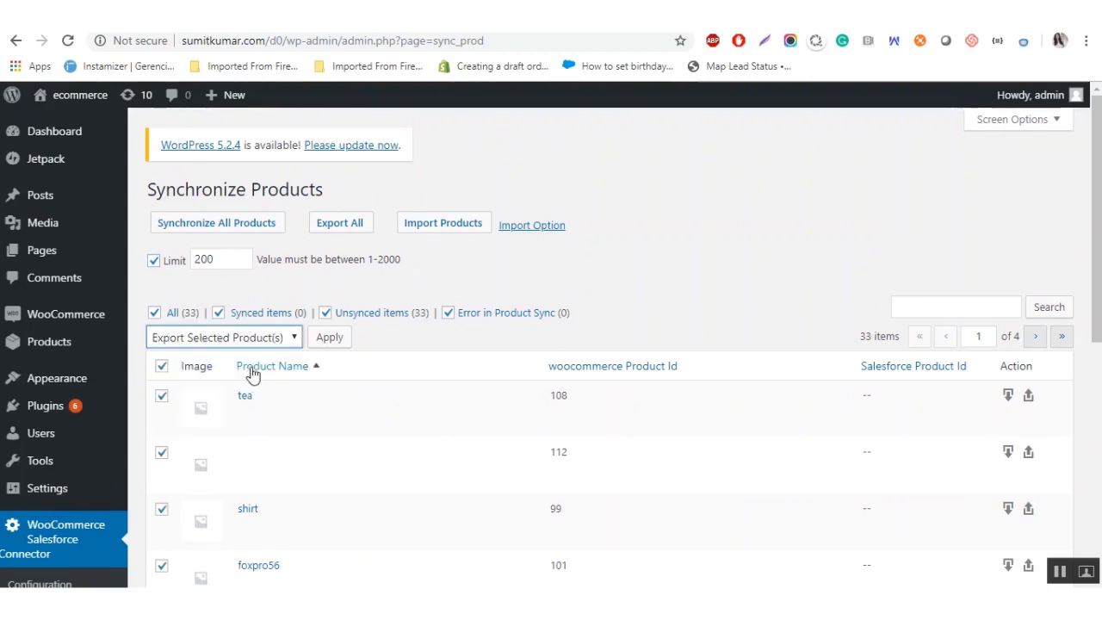
{"action": "left_click", "coordinate": [332, 339]}
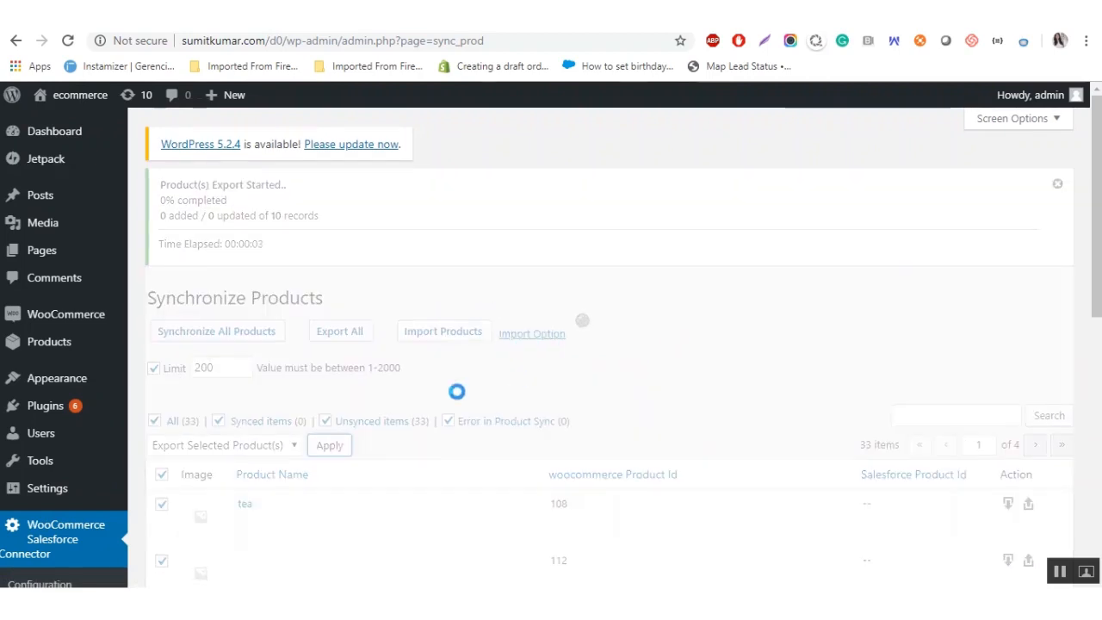
- Open the Salesforce record linked to the tea product in a separate tab, review its Woo fields, and return to the product list
{"action": "scroll", "coordinate": [453, 388], "scroll_direction": "down", "scroll_amount": 1}
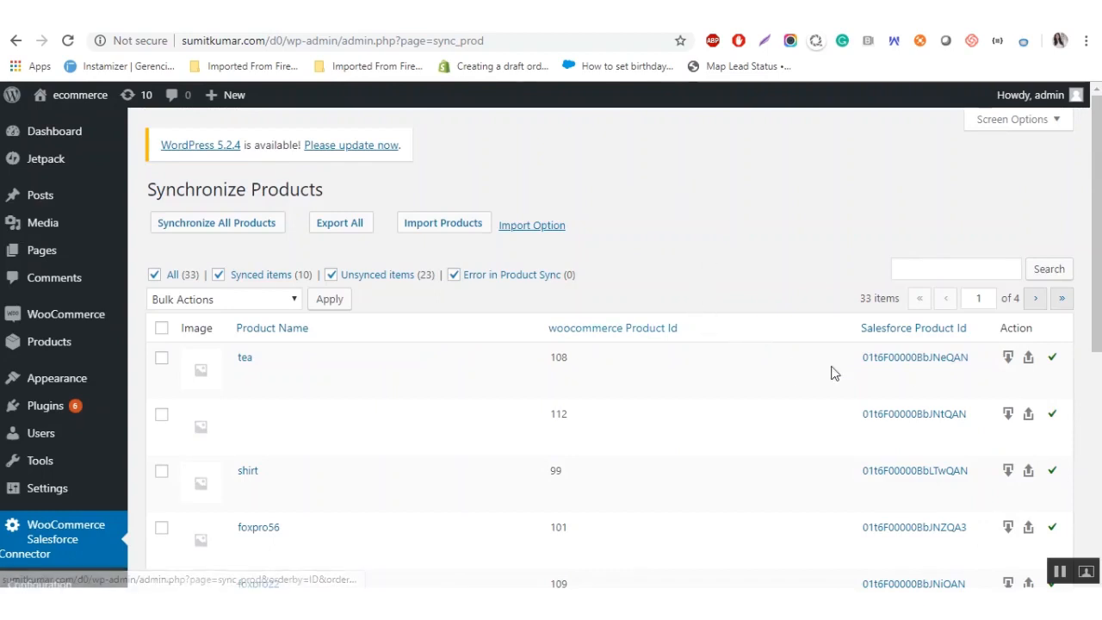
{"action": "right_click", "coordinate": [887, 360]}
{"action": "left_click", "coordinate": [897, 369]}
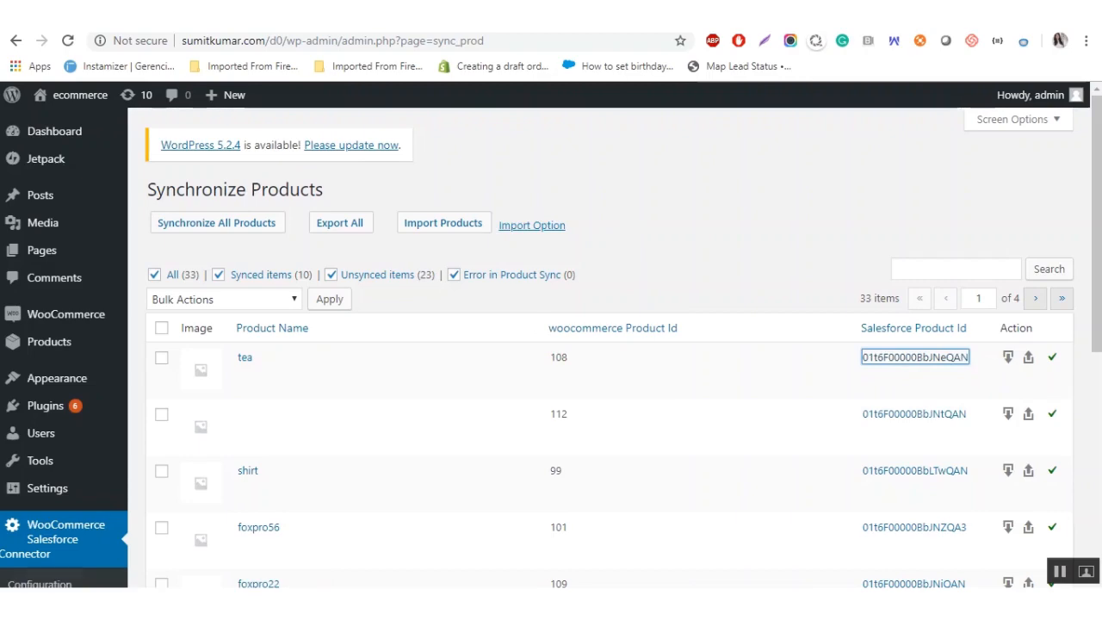
{"action": "left_click", "coordinate": [551, 13]}
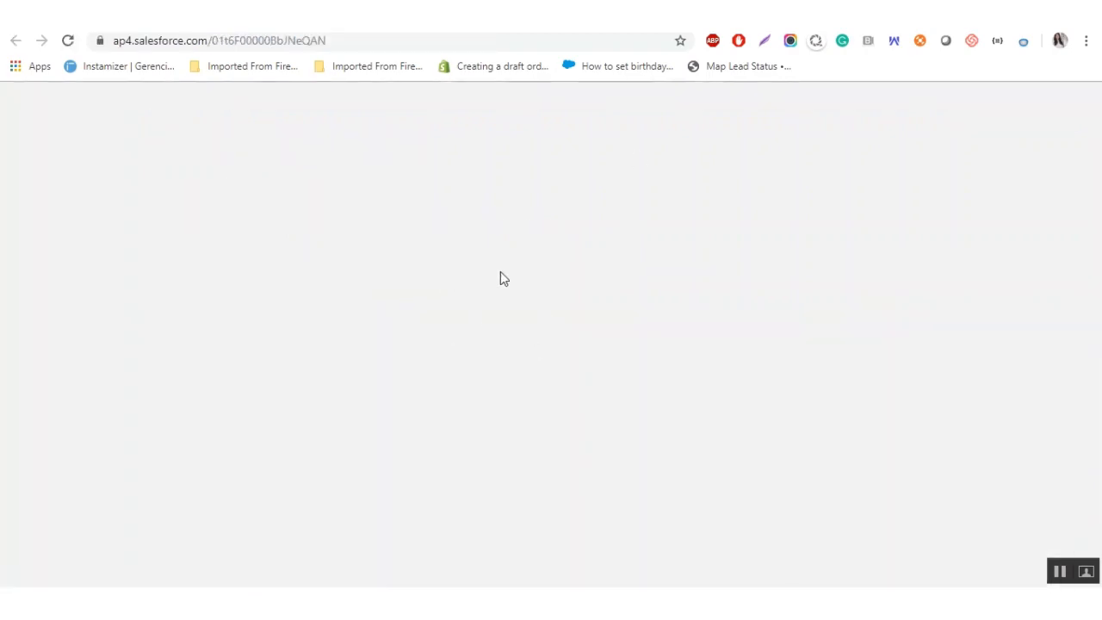
{"action": "scroll", "coordinate": [528, 360], "scroll_direction": "down", "scroll_amount": 3}
{"action": "scroll", "coordinate": [528, 360], "scroll_direction": "up", "scroll_amount": 2}
{"action": "scroll", "coordinate": [529, 360], "scroll_direction": "down", "scroll_amount": 2}
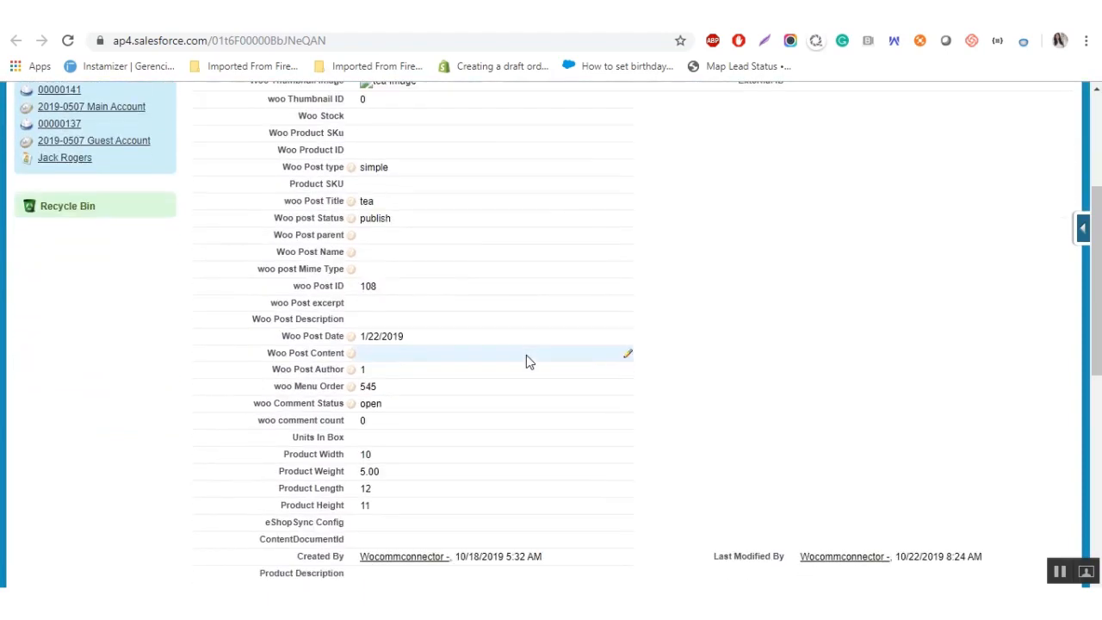
{"action": "left_click", "coordinate": [443, 14]}
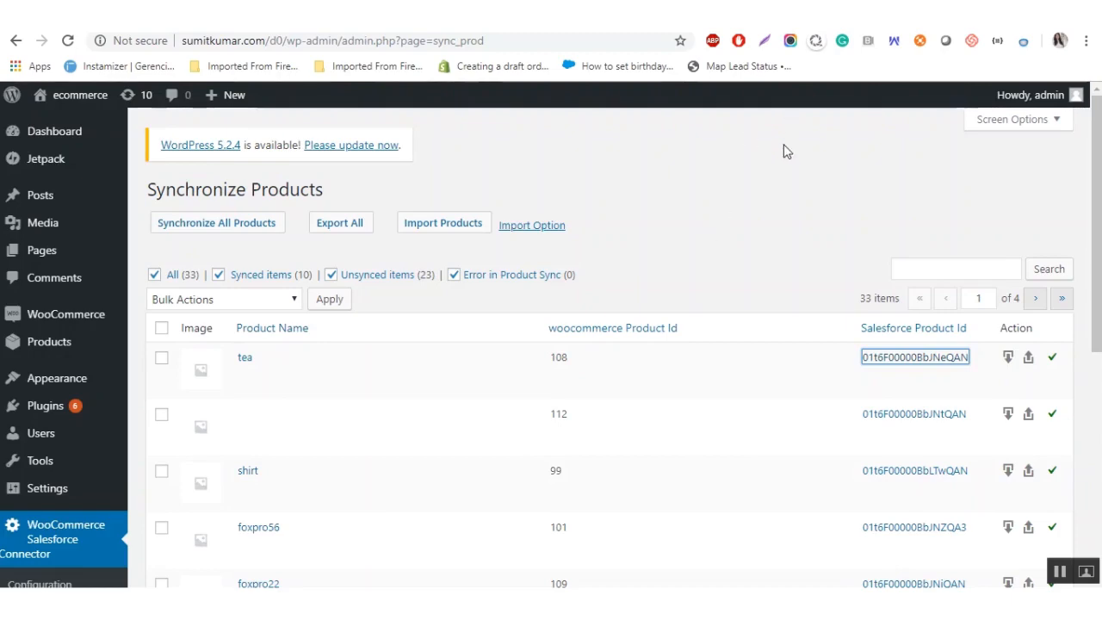
- Switch to the Salesforce connector's Products list and examine the synced WooCommerce products and the records-per-page choices
{"action": "scroll", "coordinate": [802, 238], "scroll_direction": "down", "scroll_amount": 1}
{"action": "left_click", "coordinate": [827, 14]}
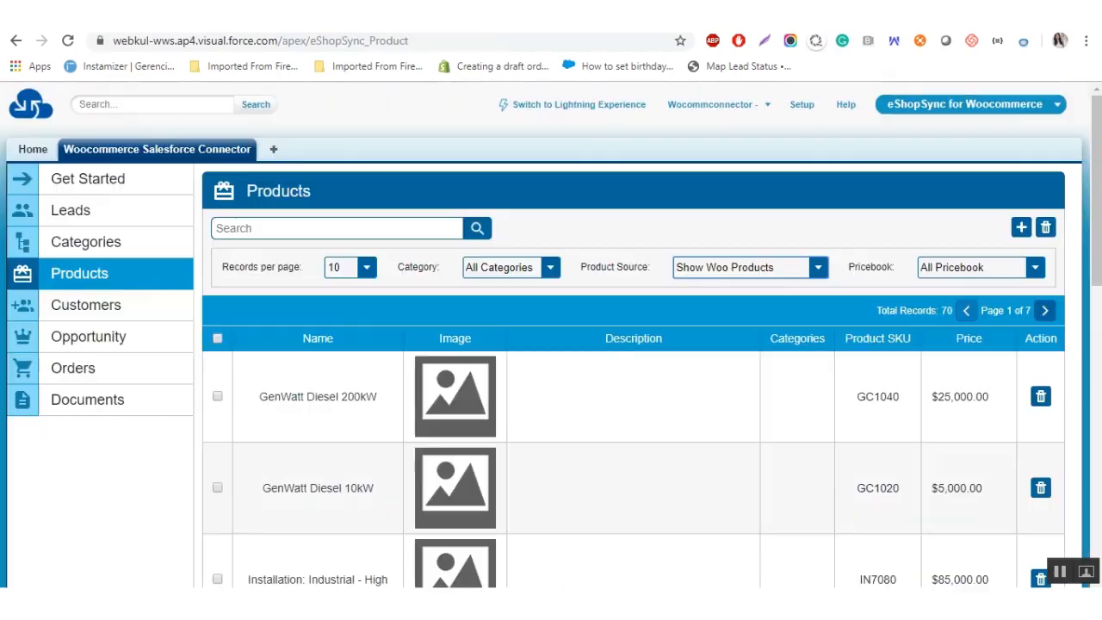
{"action": "scroll", "coordinate": [371, 323], "scroll_direction": "down", "scroll_amount": 3}
{"action": "scroll", "coordinate": [369, 322], "scroll_direction": "up", "scroll_amount": 3}
{"action": "scroll", "coordinate": [541, 315], "scroll_direction": "down", "scroll_amount": 4}
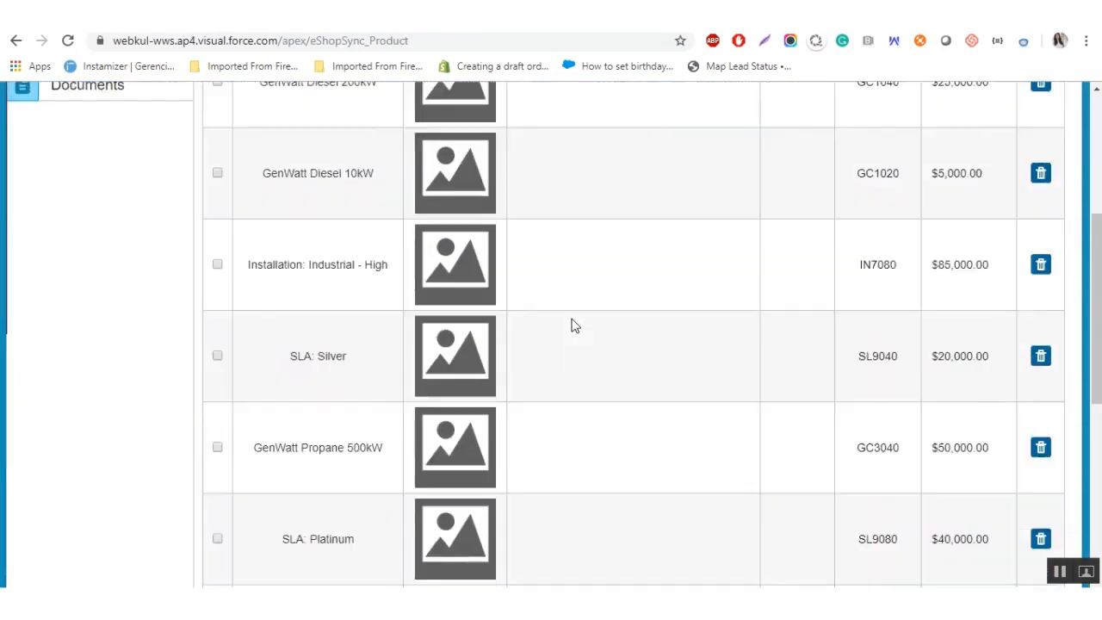
{"action": "scroll", "coordinate": [689, 337], "scroll_direction": "up", "scroll_amount": 3}
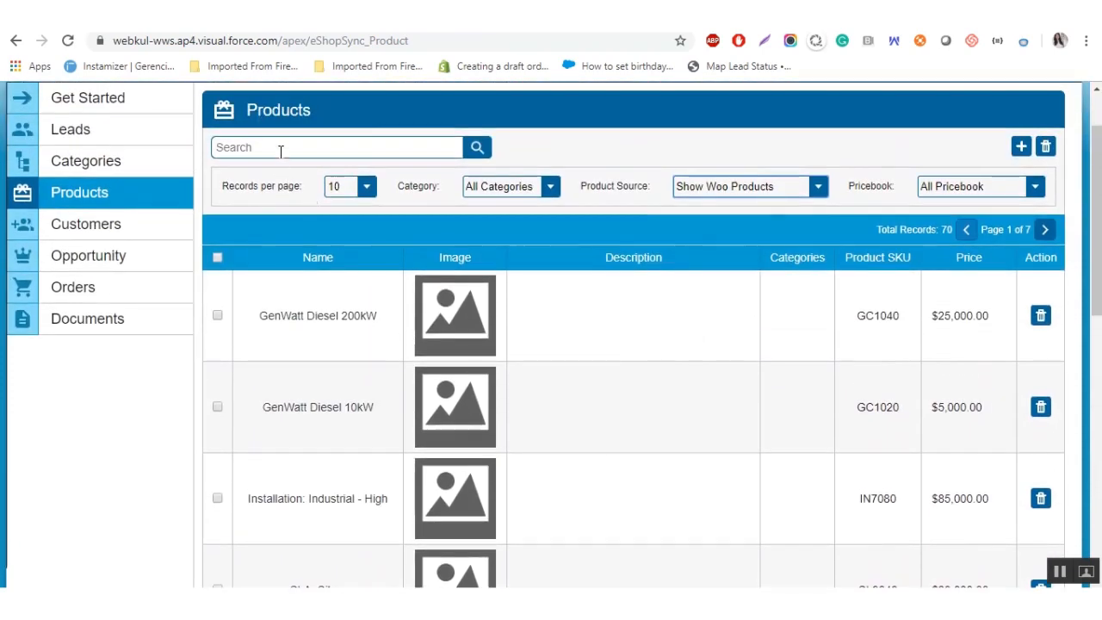
{"action": "left_click", "coordinate": [367, 187]}
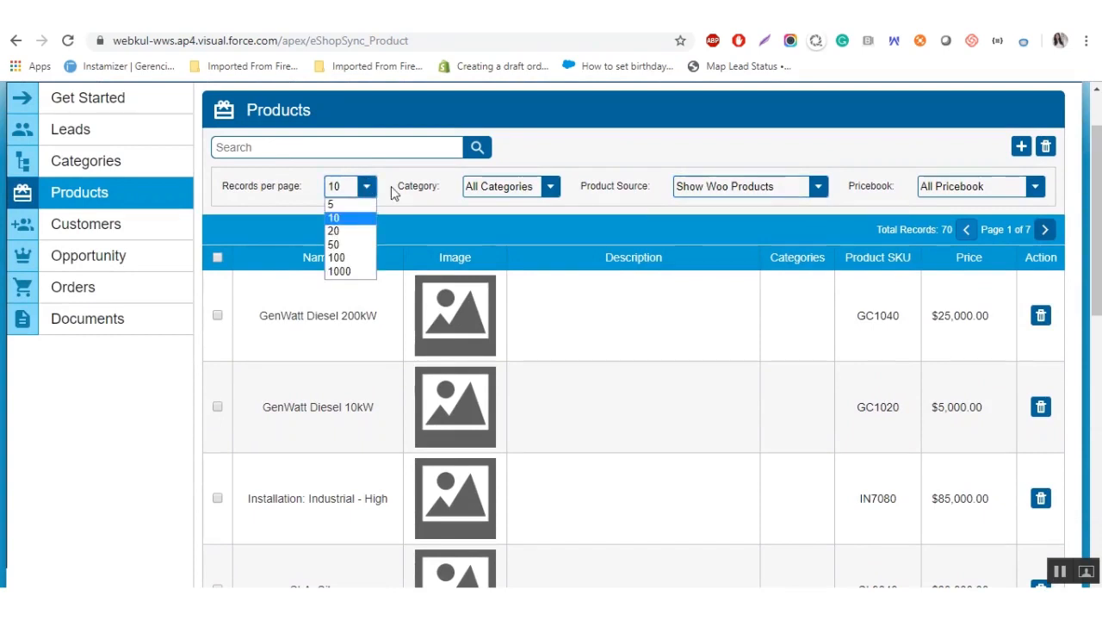
{"action": "left_click", "coordinate": [400, 200]}
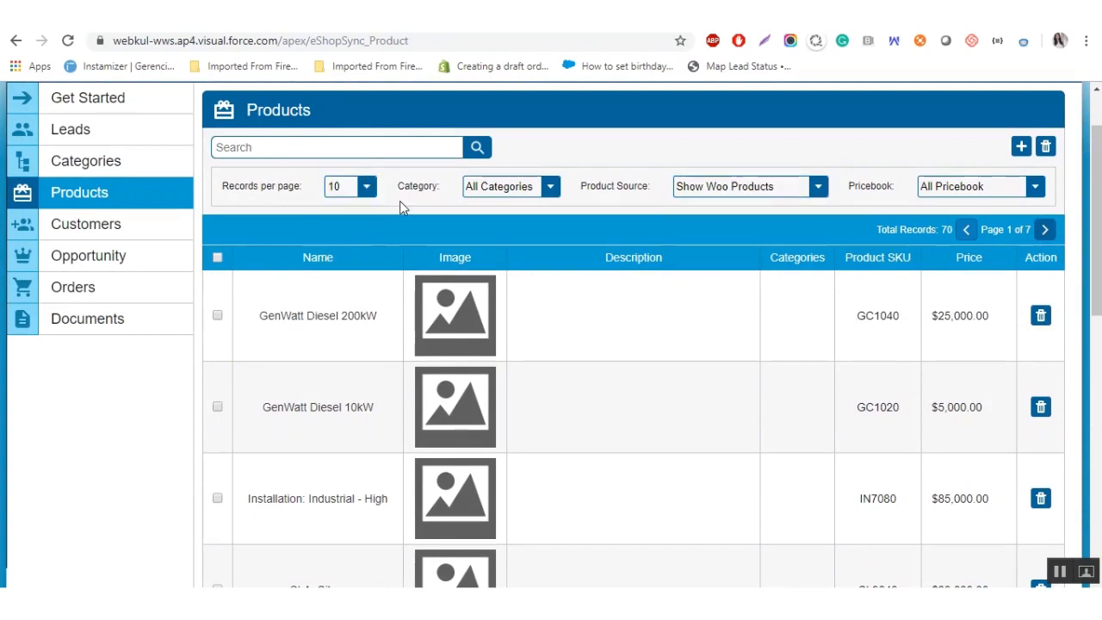
- Filter the connector's product list by the hostel category, and finally by the Music category
{"action": "left_click", "coordinate": [520, 193]}
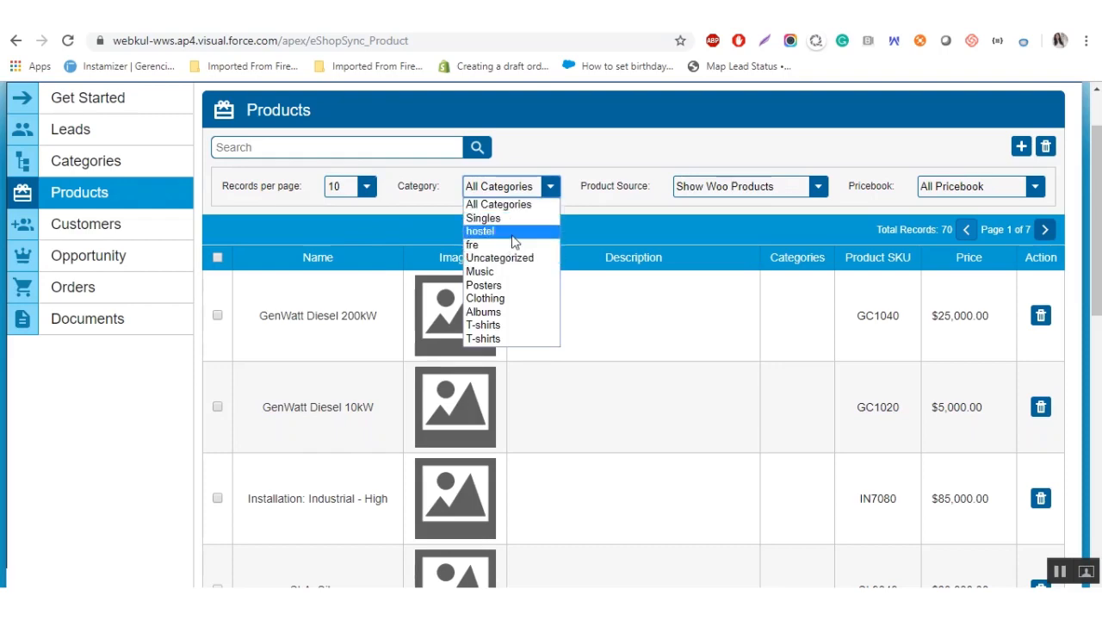
{"action": "left_click", "coordinate": [519, 229]}
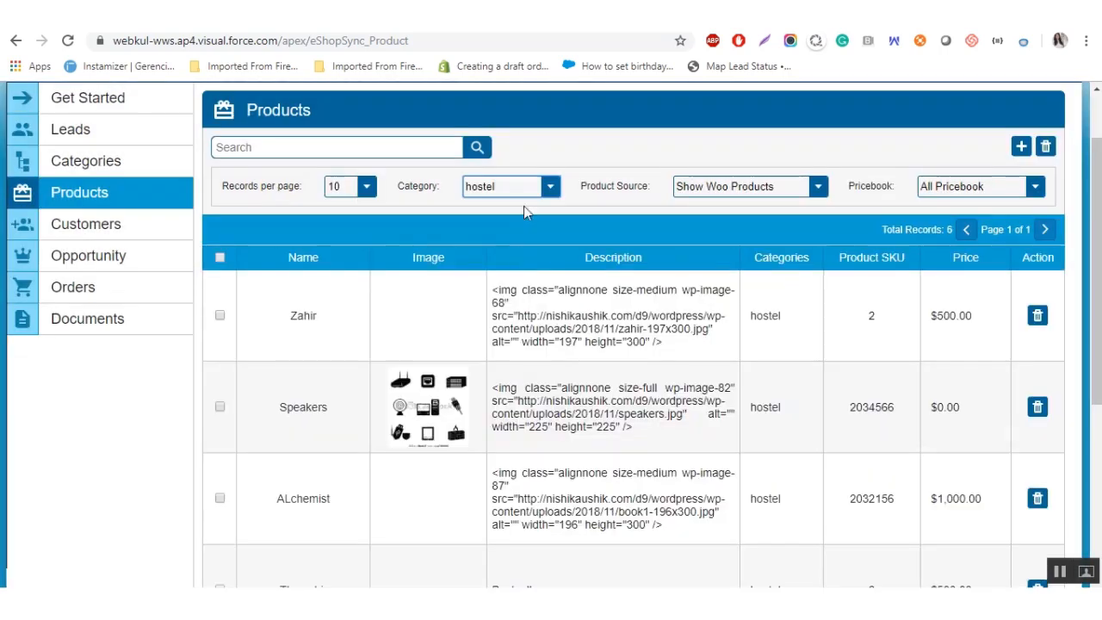
{"action": "left_click", "coordinate": [522, 192]}
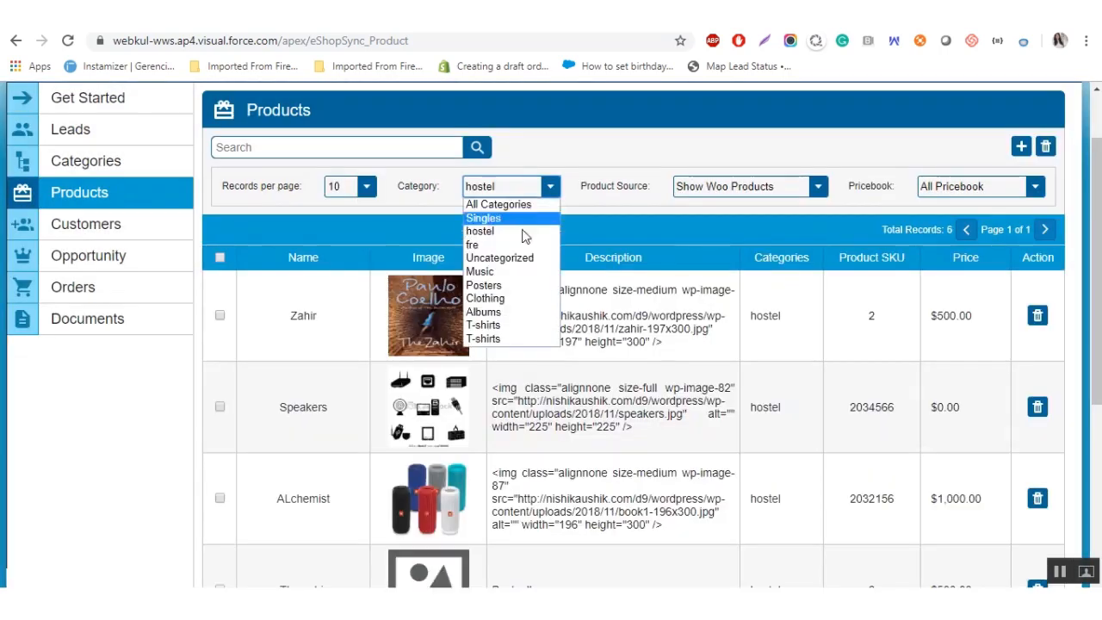
{"action": "left_click", "coordinate": [522, 274]}
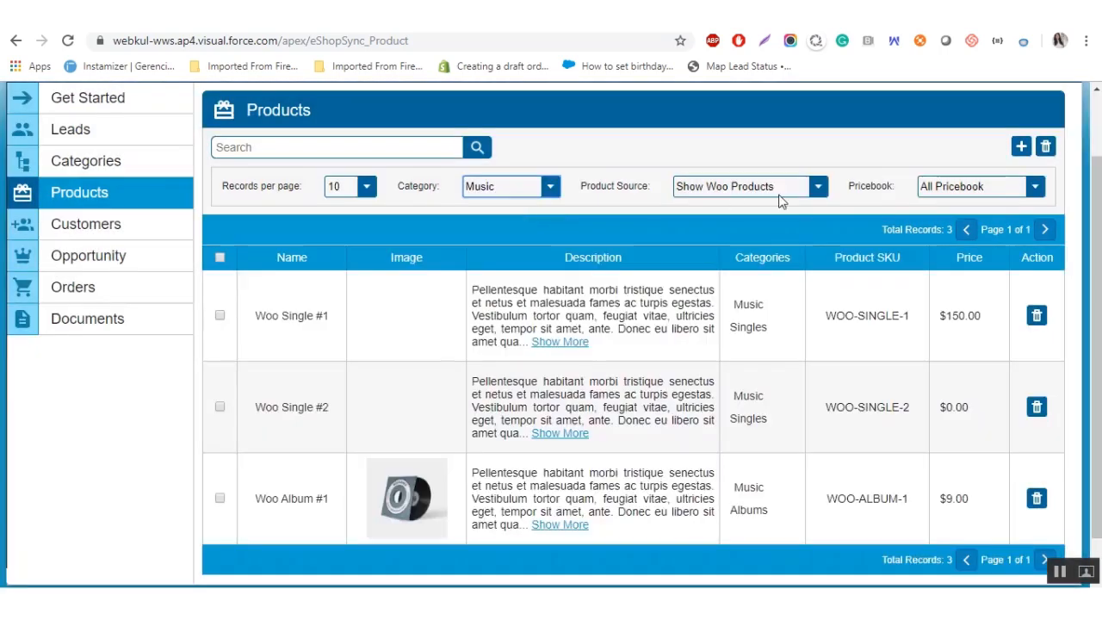
- Keep the product source at Show Woo Products and filter the product list by the Standard pricebook
{"action": "left_click", "coordinate": [778, 194]}
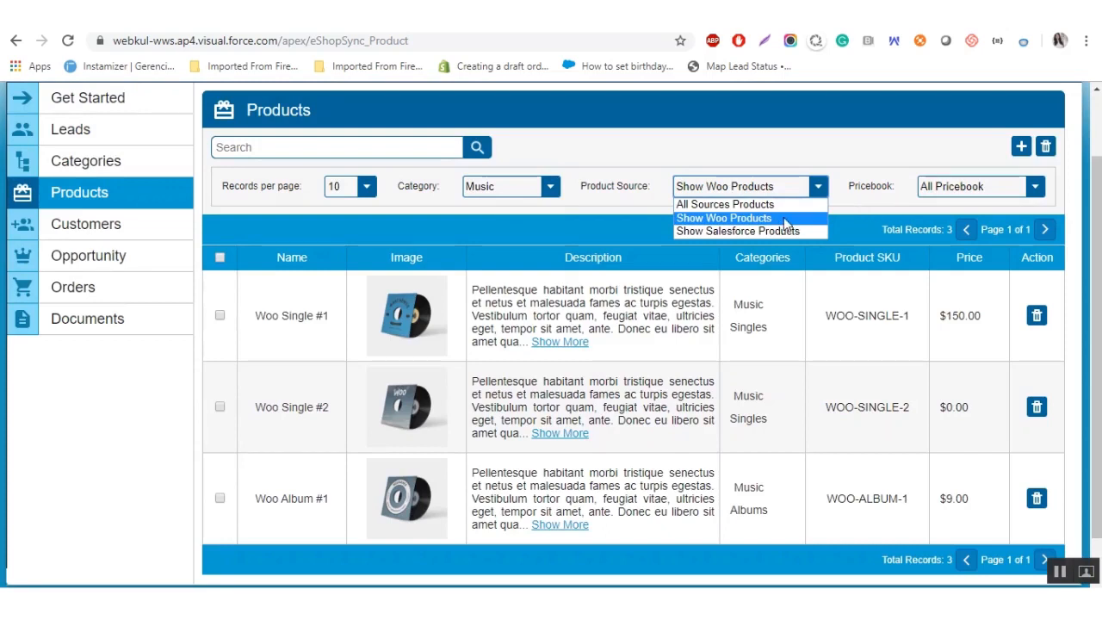
{"action": "left_click", "coordinate": [784, 217]}
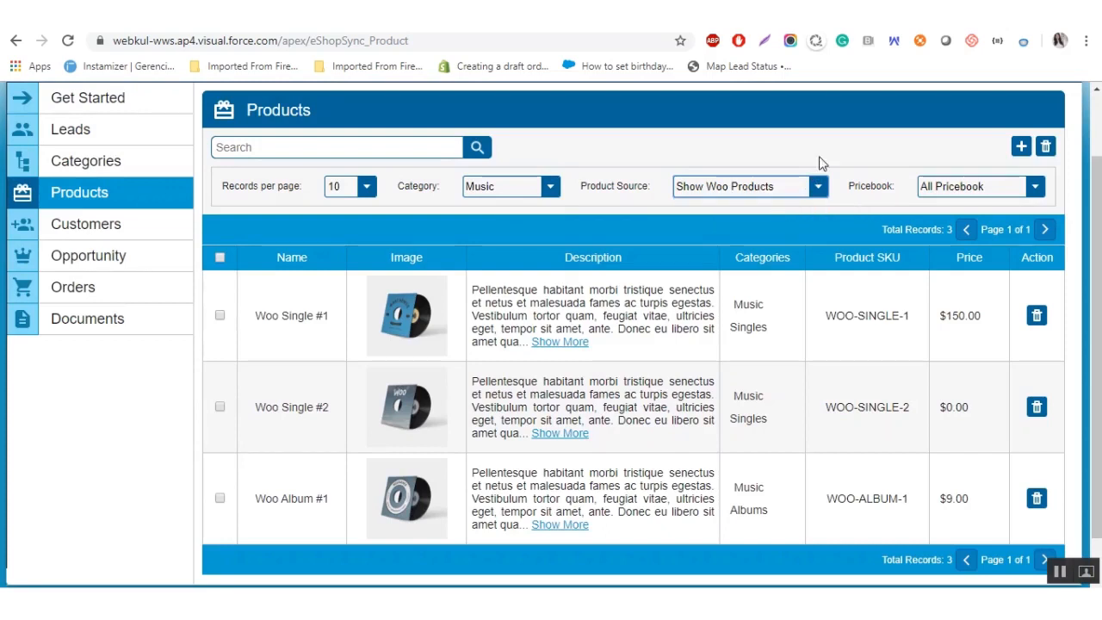
{"action": "left_click", "coordinate": [978, 190]}
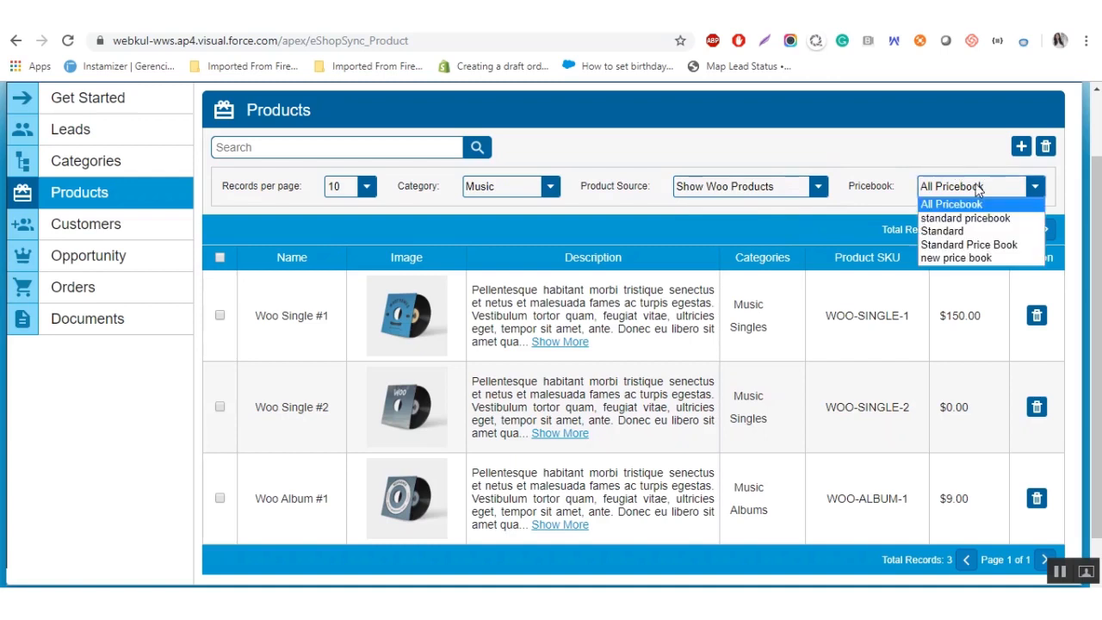
{"action": "left_click", "coordinate": [975, 231]}
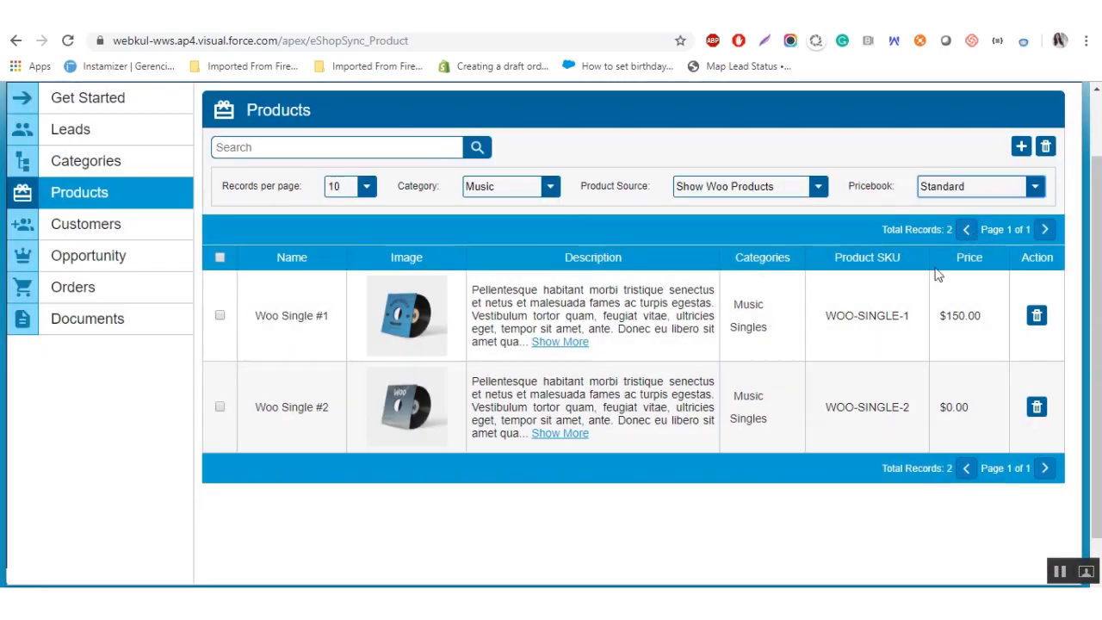
{"action": "scroll", "coordinate": [891, 327], "scroll_direction": "up", "scroll_amount": 2}
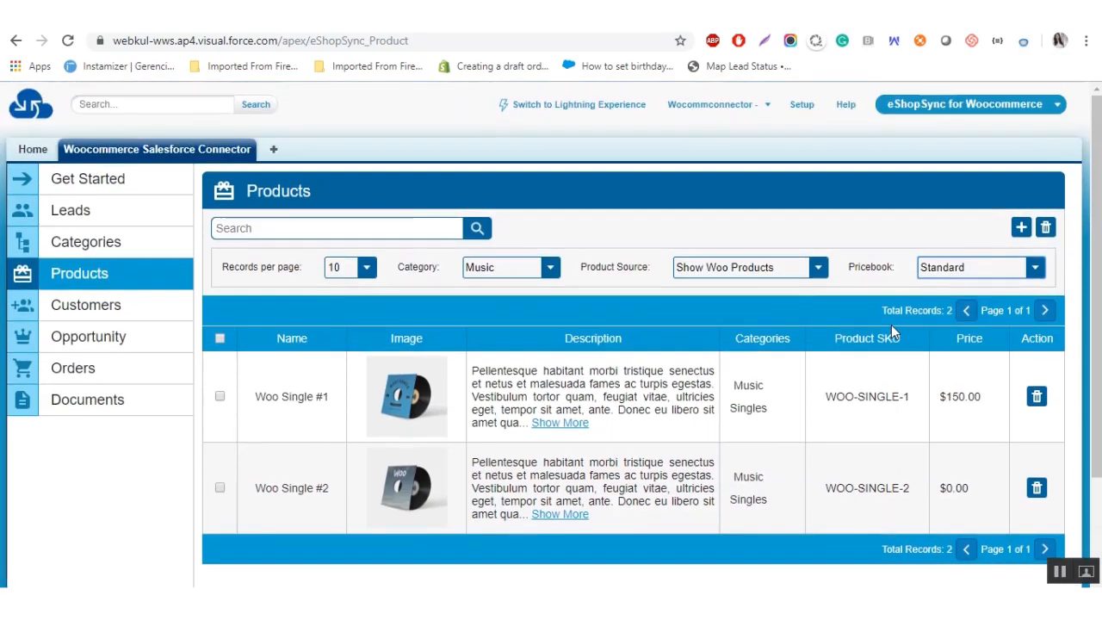
- Return to WordPress, open the Synchronize Orders page and leave only the Unsynced items filter enabled
{"action": "left_click", "coordinate": [1059, 571]}
{"action": "left_click", "coordinate": [677, 243]}
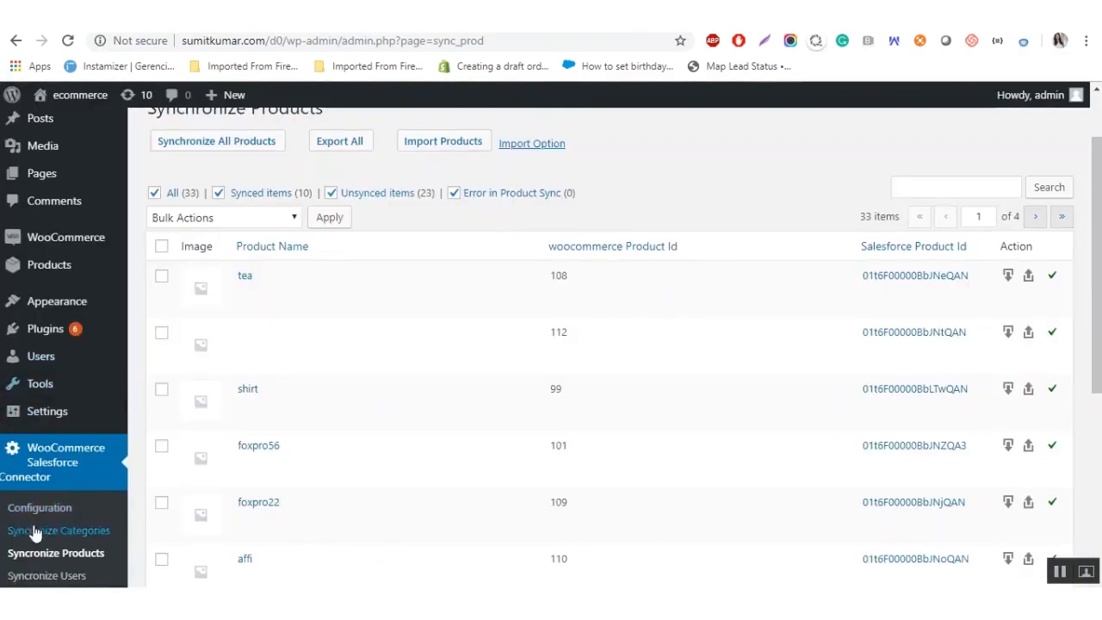
{"action": "scroll", "coordinate": [34, 594], "scroll_direction": "down", "scroll_amount": 2}
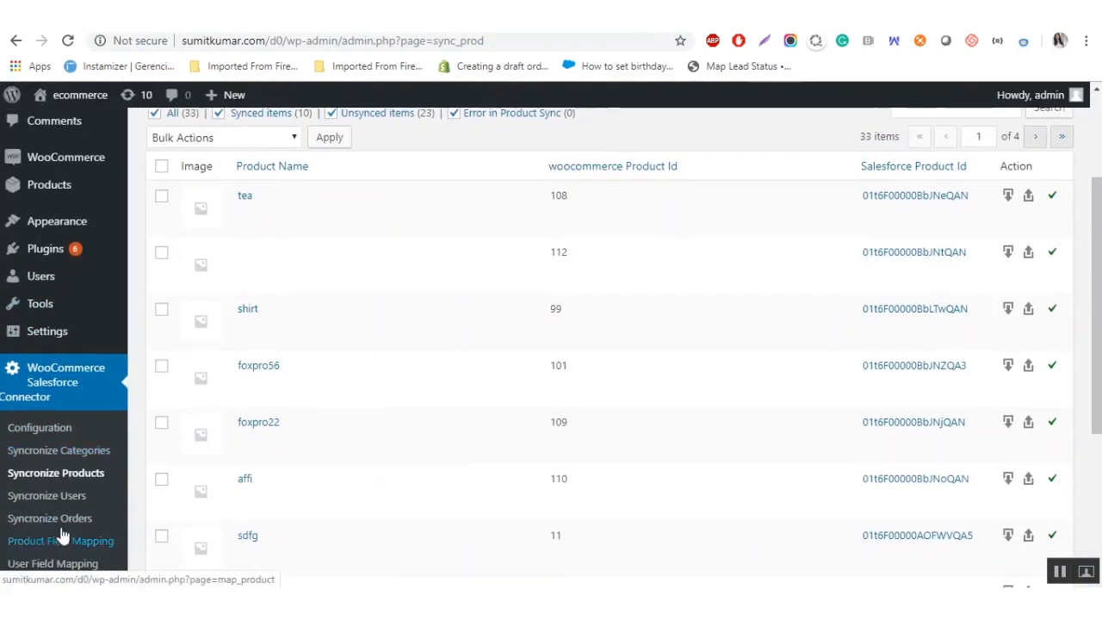
{"action": "left_click", "coordinate": [67, 519]}
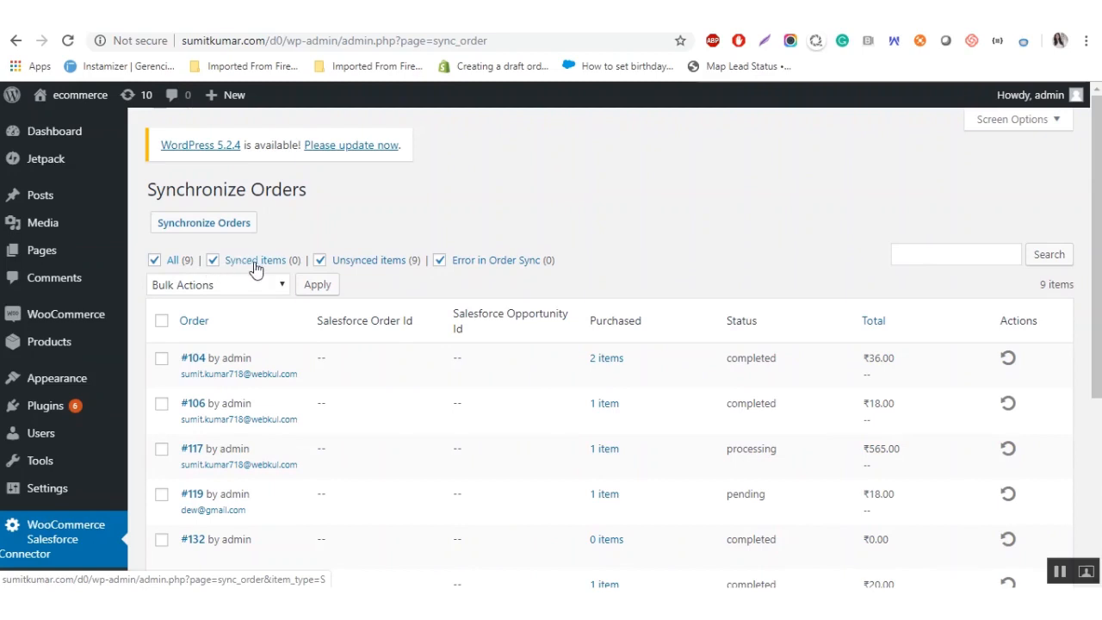
{"action": "left_click", "coordinate": [214, 261]}
{"action": "left_click", "coordinate": [154, 260]}
{"action": "left_click", "coordinate": [440, 260]}
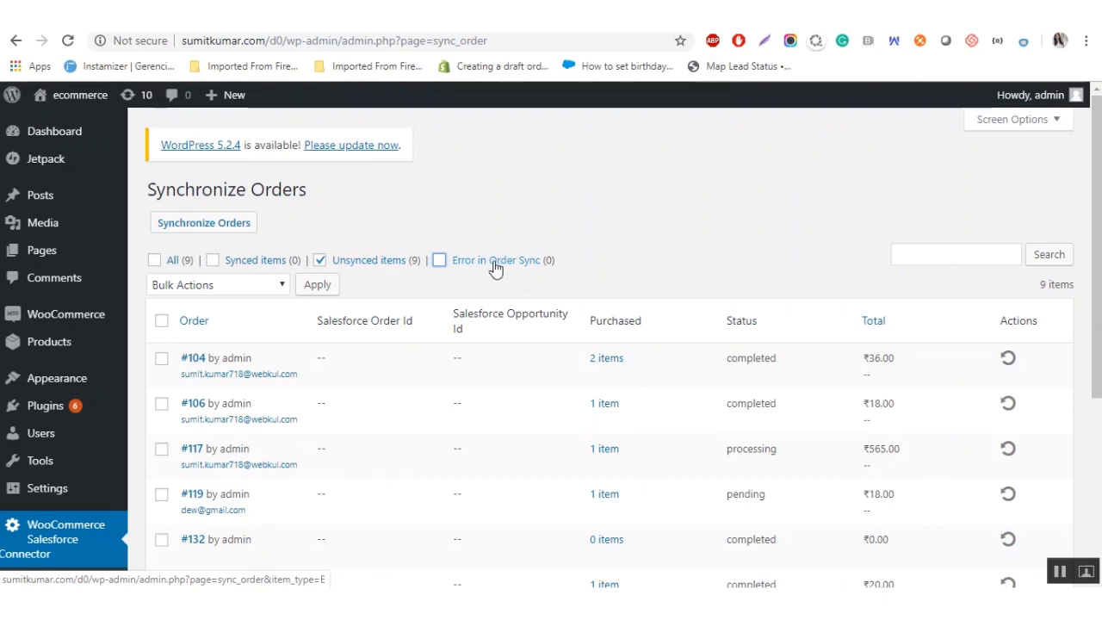
- Select all listed orders and export them to Salesforce with the Export Selected Order(s) bulk action
{"action": "left_click", "coordinate": [162, 322]}
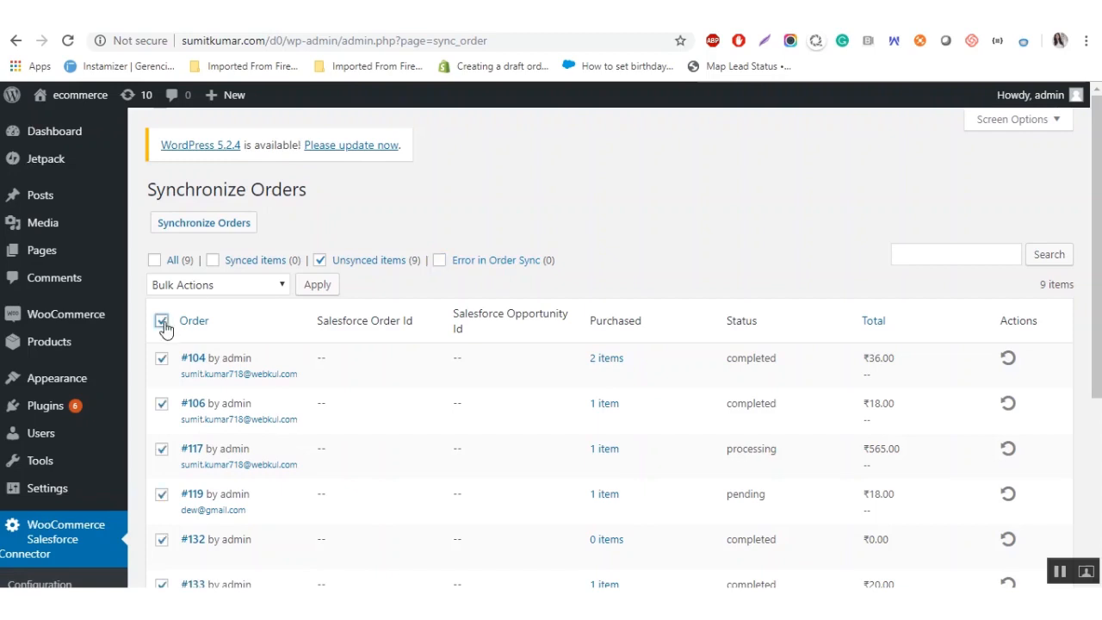
{"action": "left_click", "coordinate": [216, 285]}
{"action": "left_click", "coordinate": [213, 320]}
{"action": "left_click", "coordinate": [317, 284]}
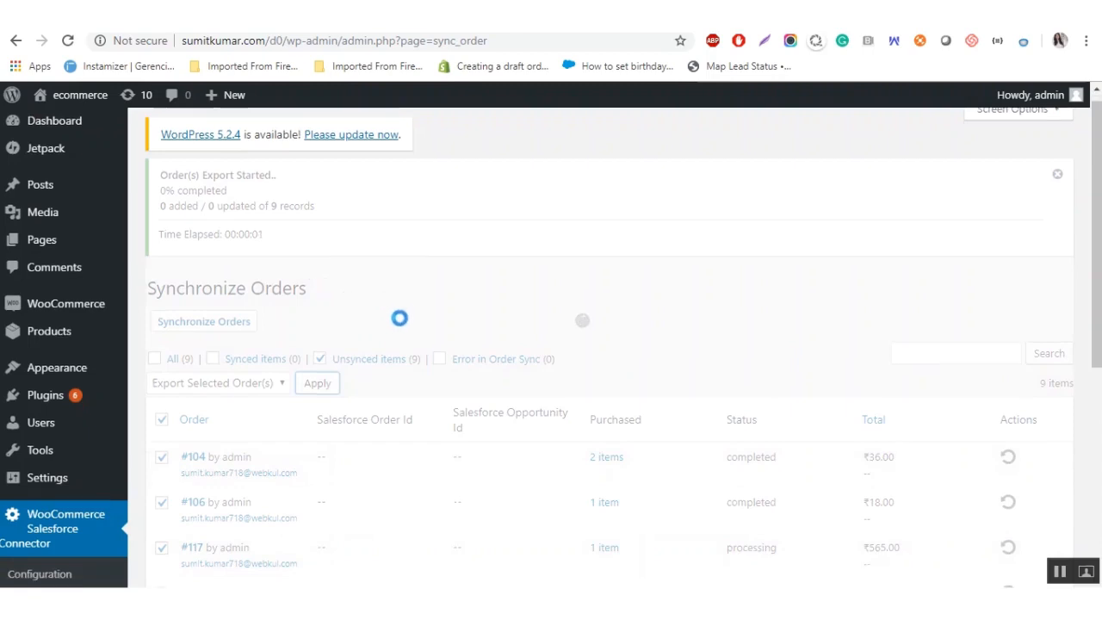
{"action": "scroll", "coordinate": [400, 318], "scroll_direction": "down", "scroll_amount": 2}
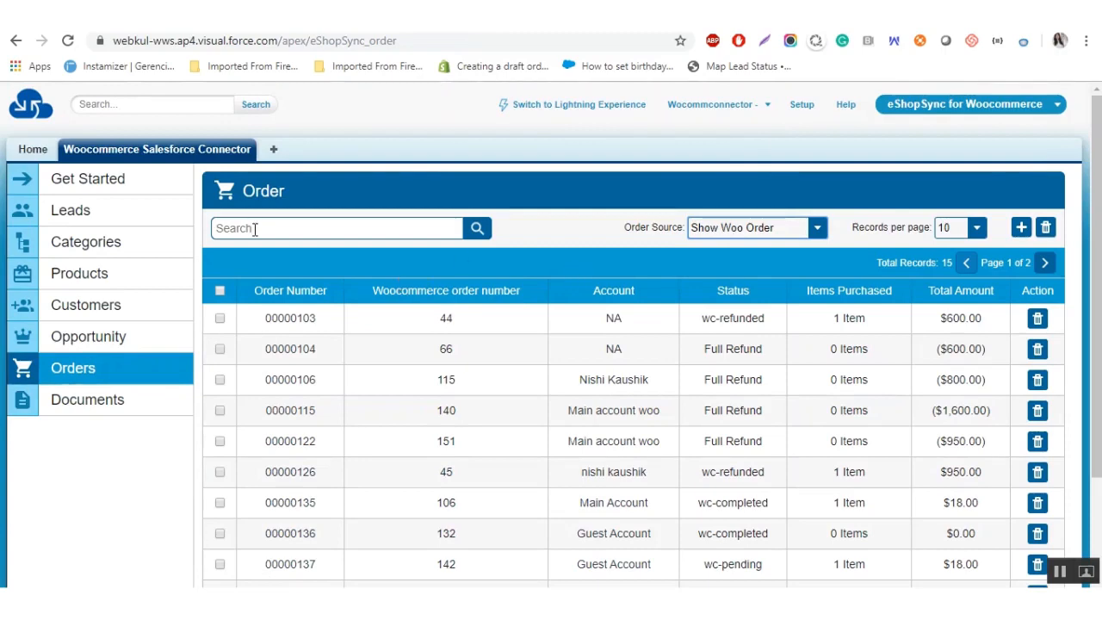
- Examine the order source and records-per-page choices in the Salesforce connector's Orders list, keeping Show Woo Order and 10
{"action": "left_click", "coordinate": [749, 229]}
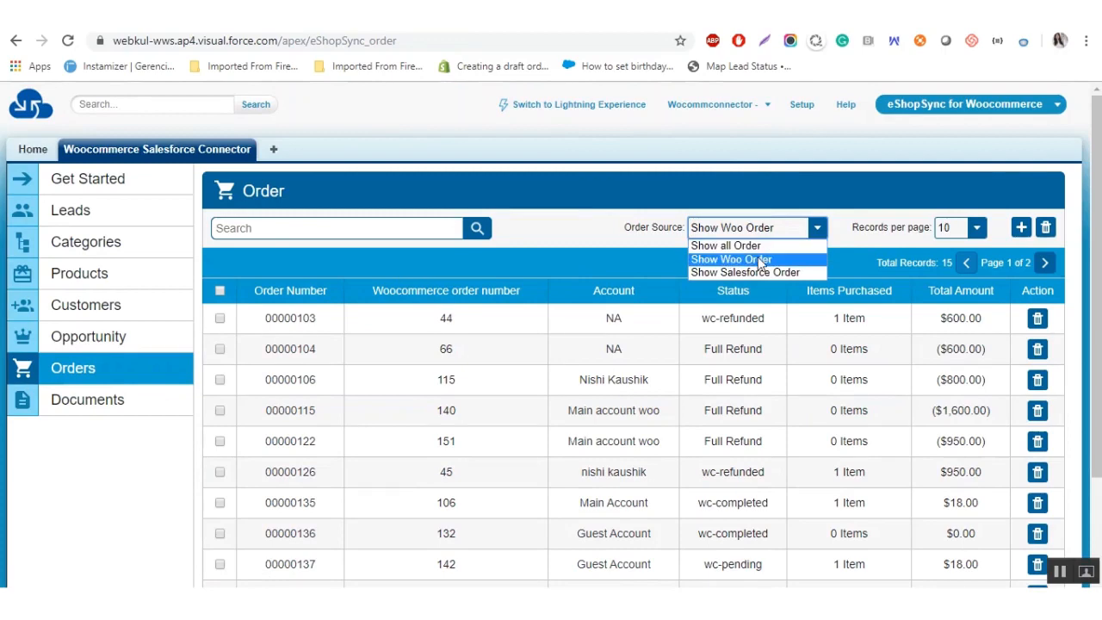
{"action": "left_click", "coordinate": [758, 258]}
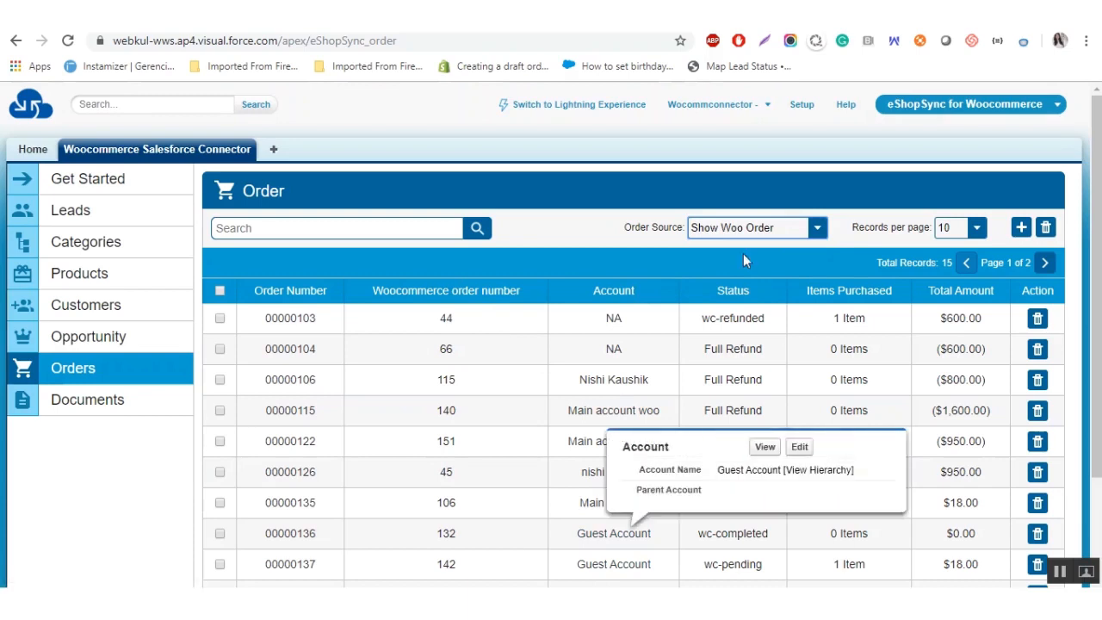
{"action": "left_click", "coordinate": [953, 234]}
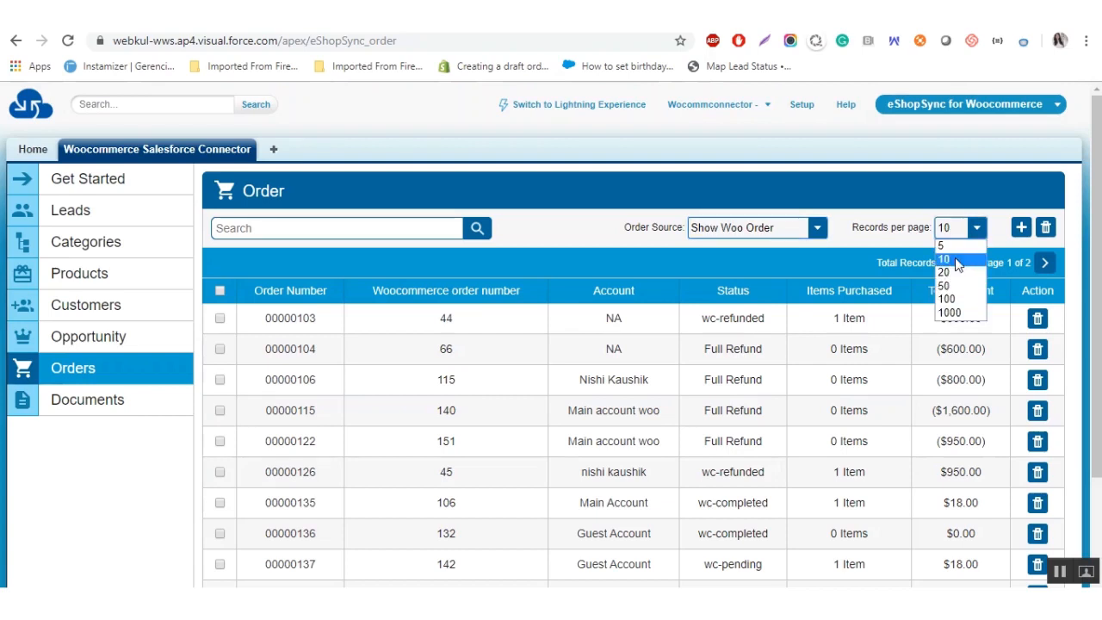
{"action": "left_click", "coordinate": [893, 242]}
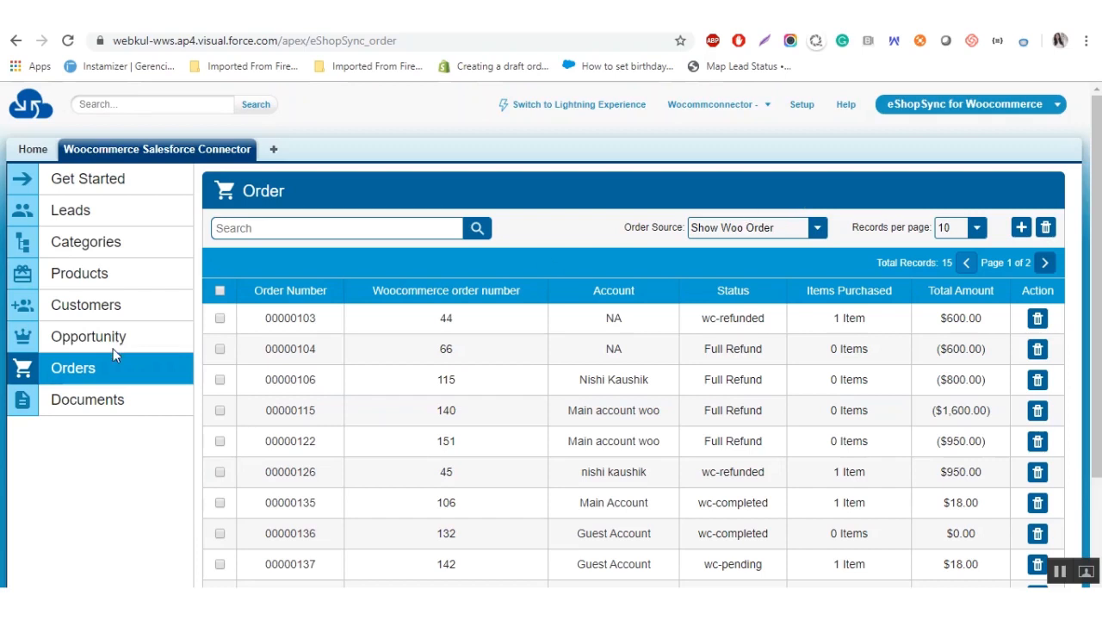
- Open the connector's Documents list, show the Eshop Sync folder, and review its files and the available folder choices
{"action": "left_click", "coordinate": [75, 408]}
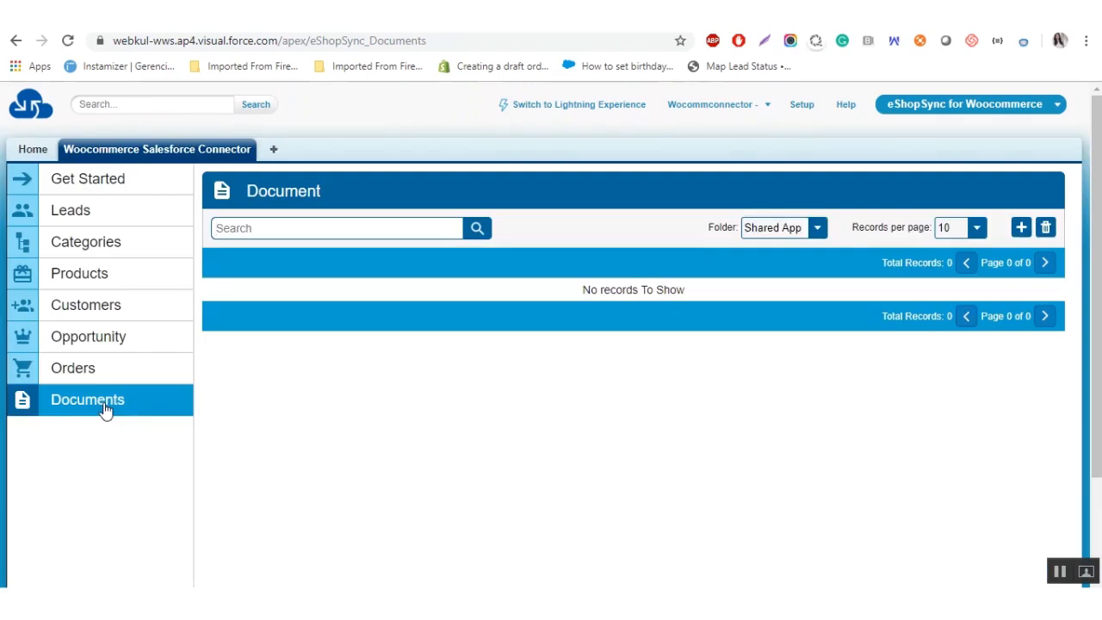
{"action": "left_click", "coordinate": [771, 229]}
{"action": "left_click", "coordinate": [773, 246]}
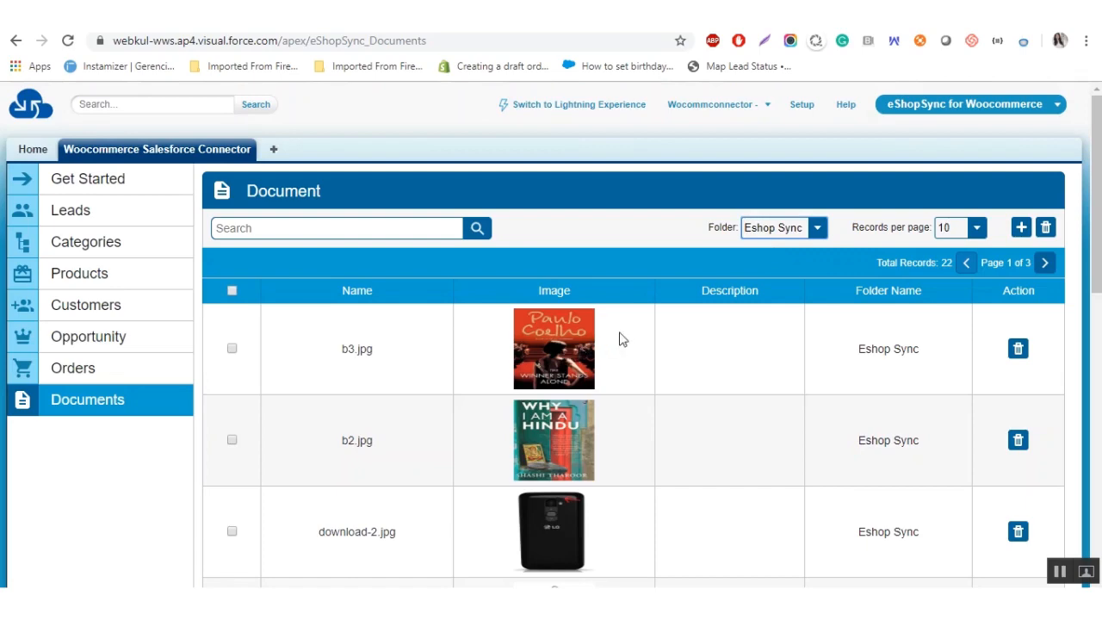
{"action": "scroll", "coordinate": [660, 362], "scroll_direction": "down", "scroll_amount": 3}
{"action": "scroll", "coordinate": [659, 362], "scroll_direction": "up", "scroll_amount": 3}
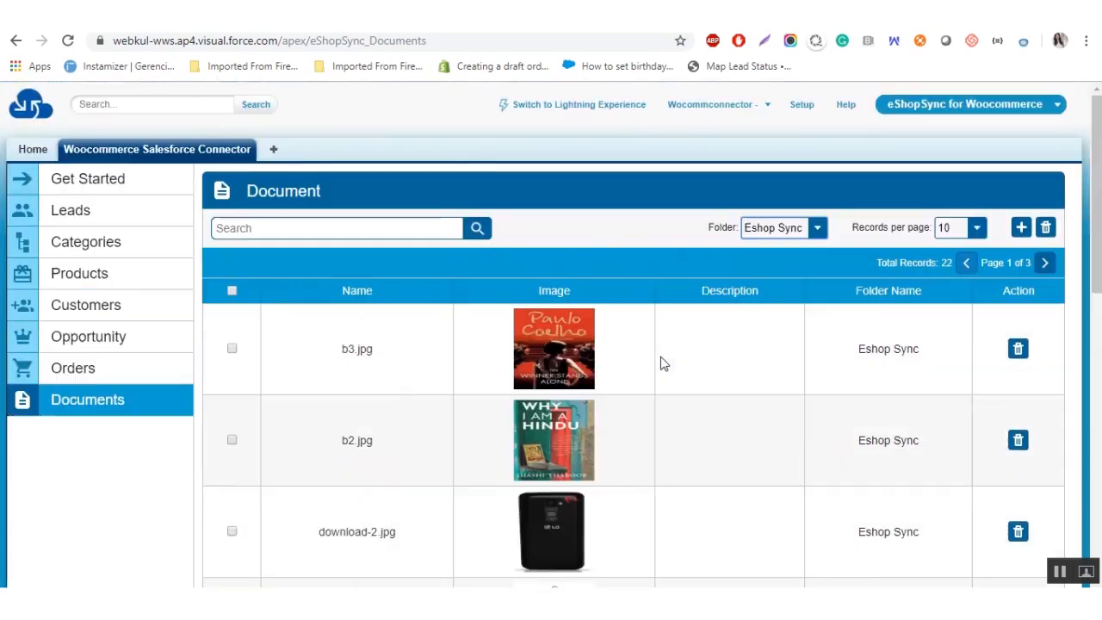
{"action": "left_click", "coordinate": [797, 228]}
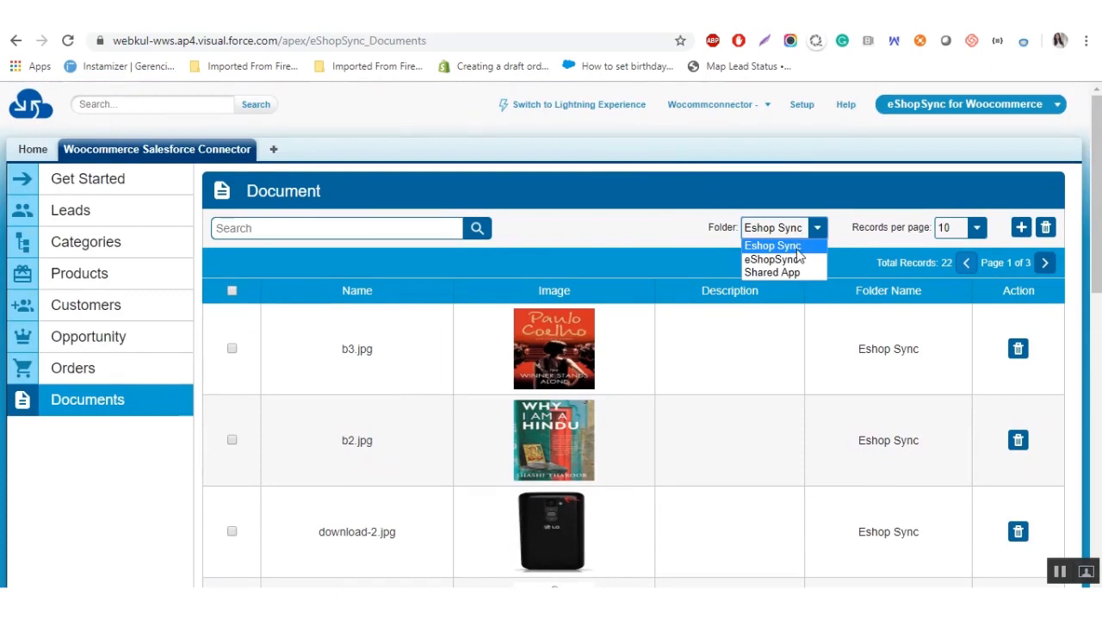
{"action": "left_click", "coordinate": [605, 237]}
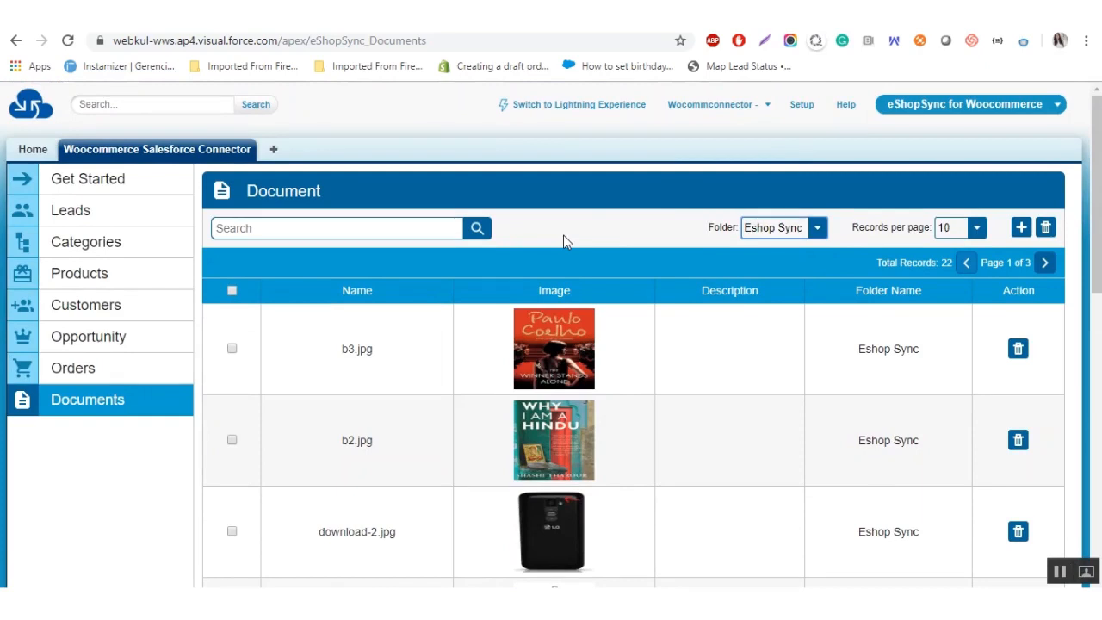
- Open the Salesforce connector's Leads list and review the listed lead records
{"action": "left_click", "coordinate": [110, 220]}
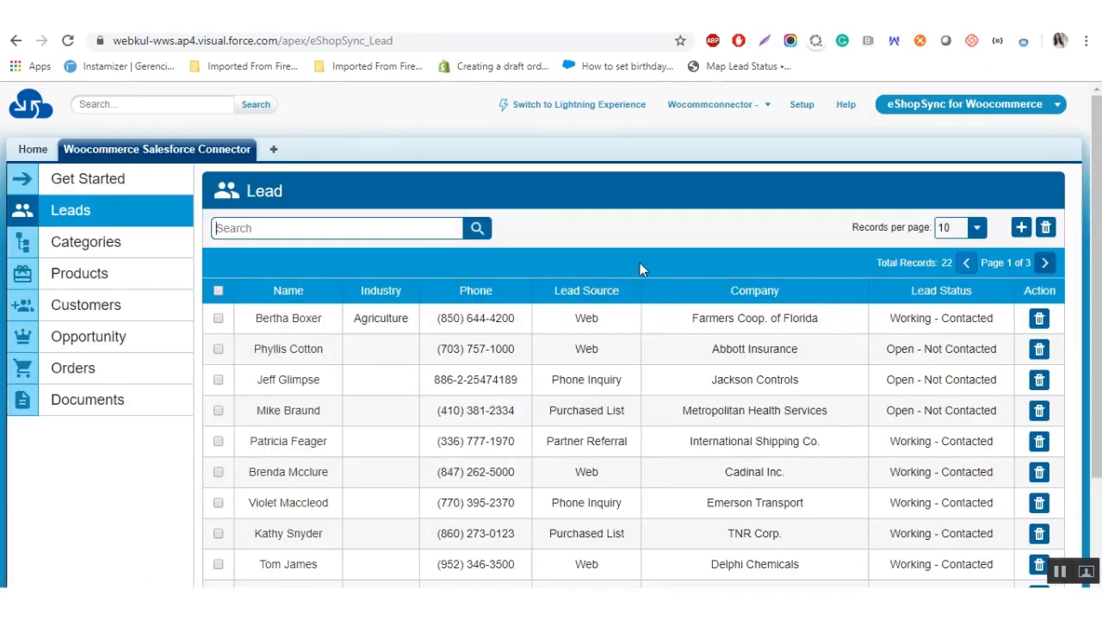
{"action": "scroll", "coordinate": [768, 282], "scroll_direction": "down", "scroll_amount": 2}
{"action": "scroll", "coordinate": [885, 288], "scroll_direction": "up", "scroll_amount": 2}
- Switch to the Webkul blog article on registering a Salesforce domain and read through its My Domain registration steps
{"action": "key", "text": "ctrl+Tab"}
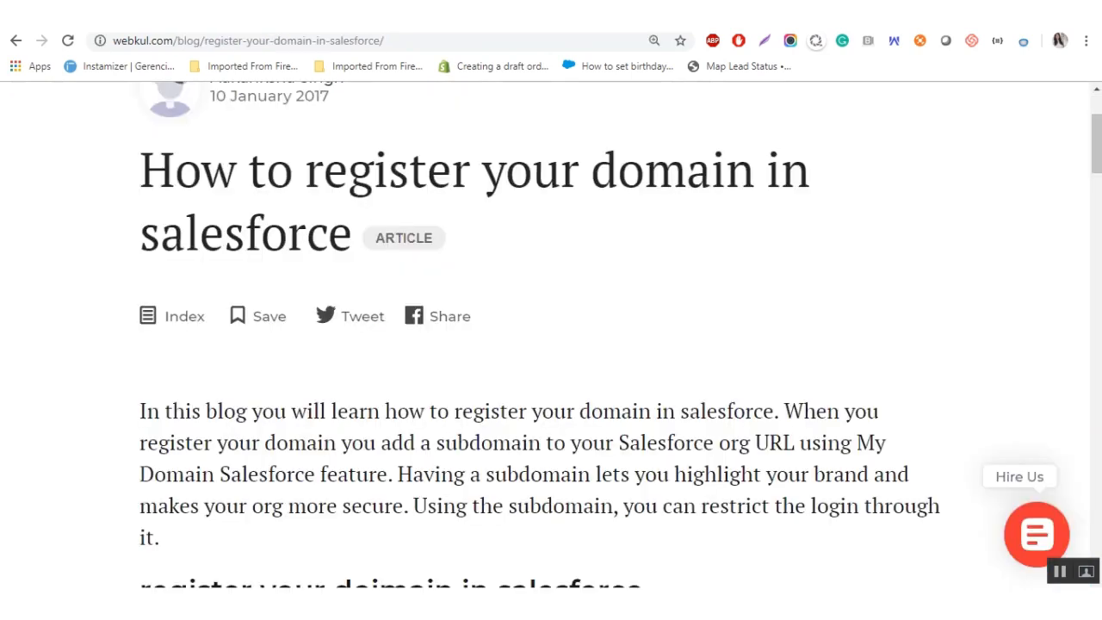
{"action": "scroll", "coordinate": [615, 276], "scroll_direction": "down", "scroll_amount": 2}
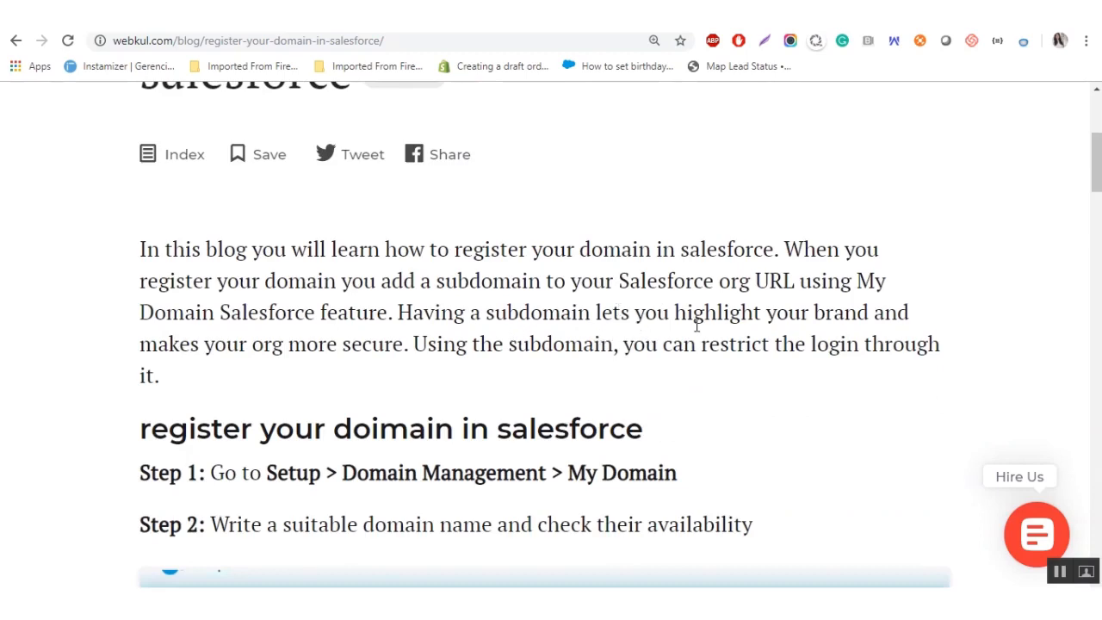
{"action": "scroll", "coordinate": [696, 325], "scroll_direction": "down", "scroll_amount": 10}
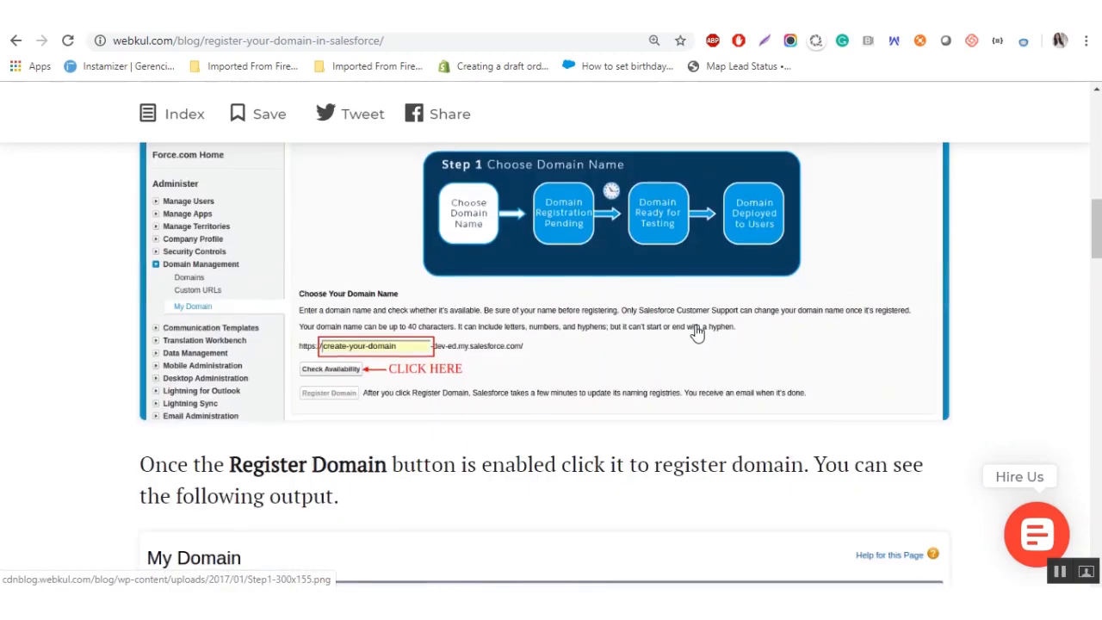
{"action": "scroll", "coordinate": [696, 327], "scroll_direction": "down", "scroll_amount": 3}
{"action": "scroll", "coordinate": [697, 327], "scroll_direction": "up", "scroll_amount": 4}
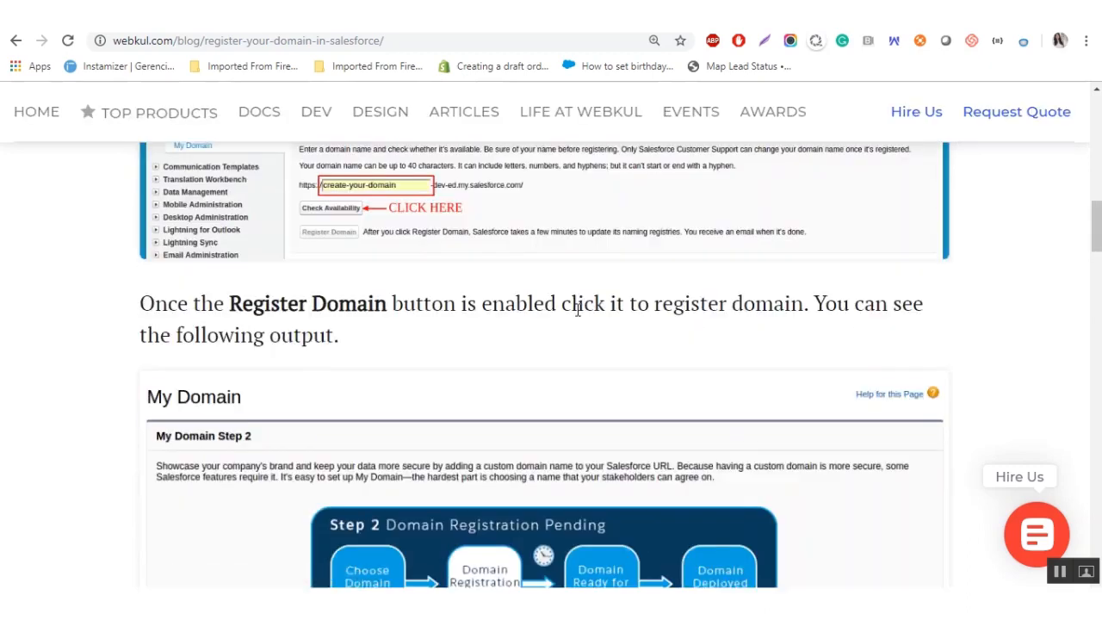
{"action": "scroll", "coordinate": [710, 321], "scroll_direction": "up", "scroll_amount": 4}
{"action": "scroll", "coordinate": [709, 324], "scroll_direction": "up", "scroll_amount": 5}
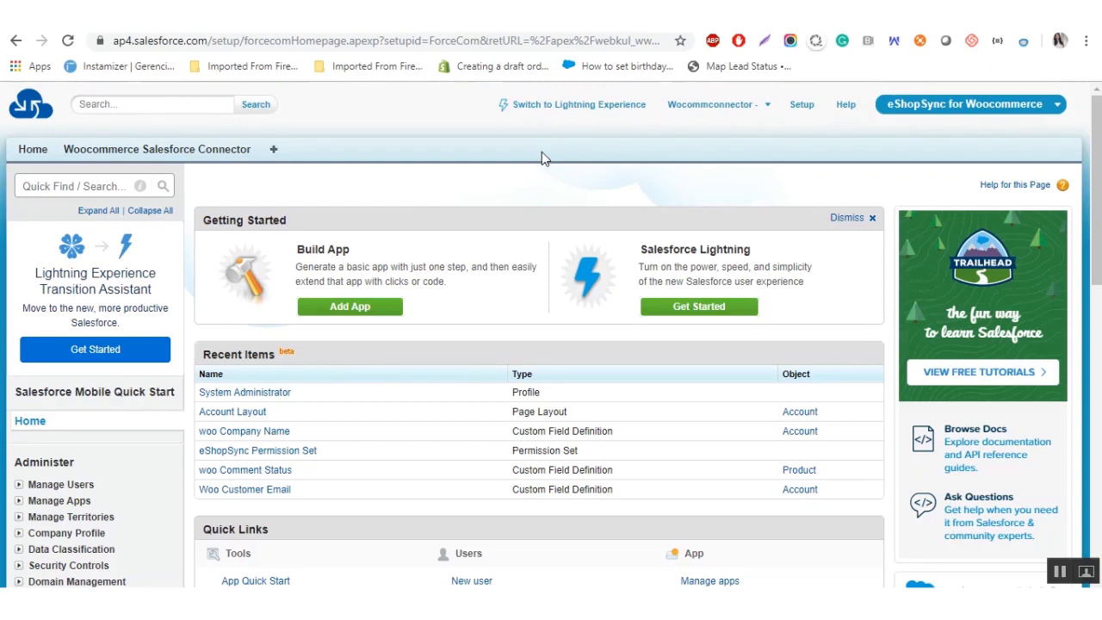
- Search Salesforce Setup for "profi", open the Profiles list and open the System Administrator profile
{"action": "left_click", "coordinate": [69, 188]}
{"action": "type", "text": "profi"}
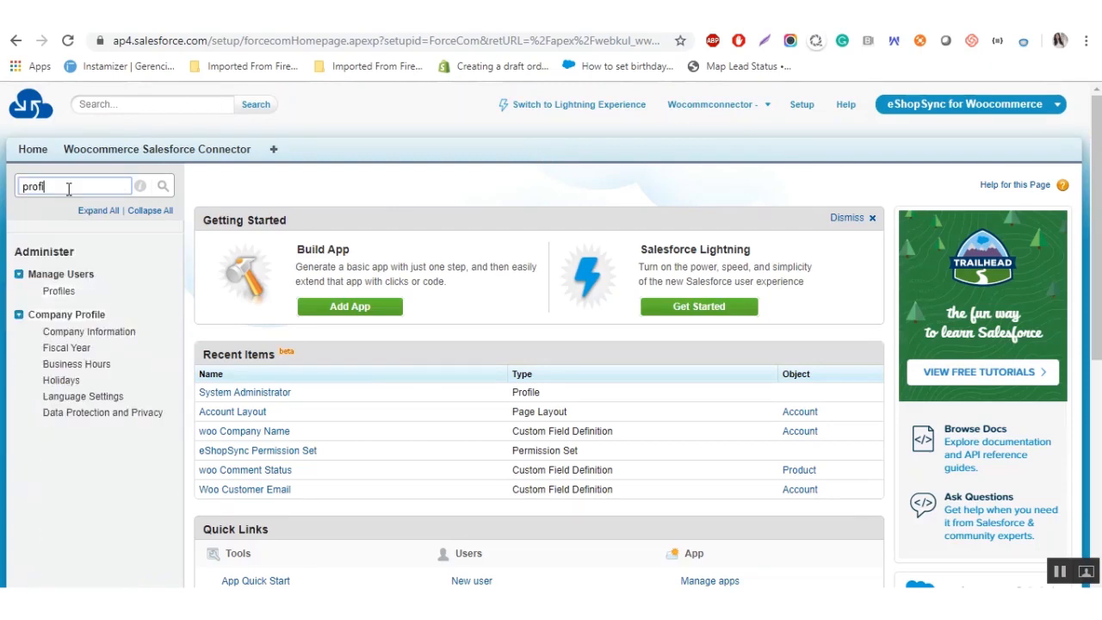
{"action": "left_click", "coordinate": [58, 293]}
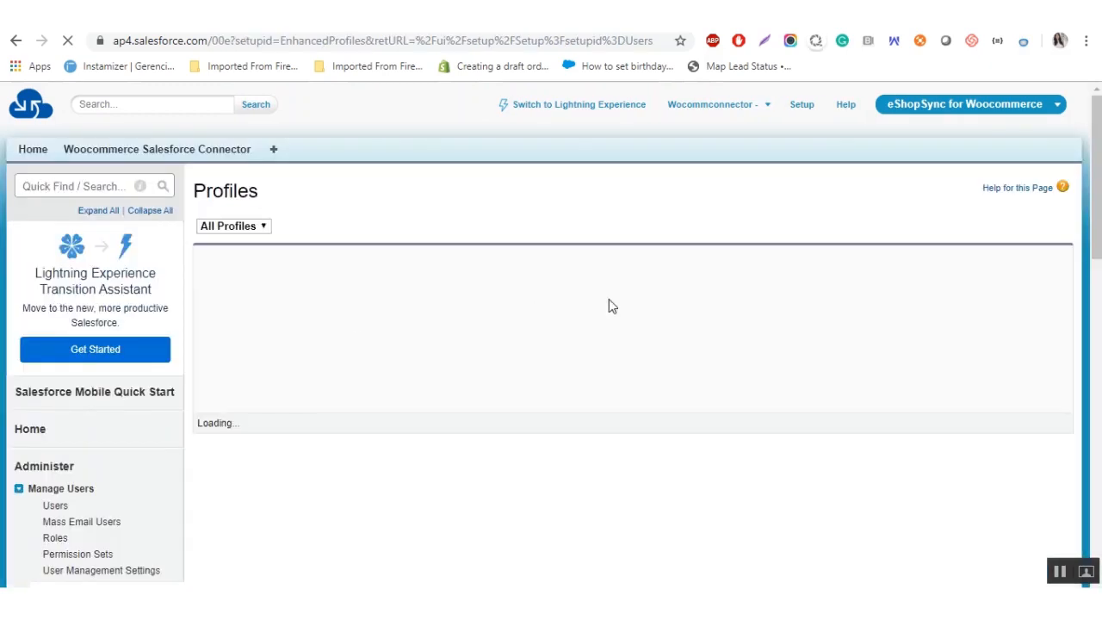
{"action": "scroll", "coordinate": [362, 443], "scroll_direction": "down", "scroll_amount": 5}
{"action": "scroll", "coordinate": [343, 469], "scroll_direction": "down", "scroll_amount": 3}
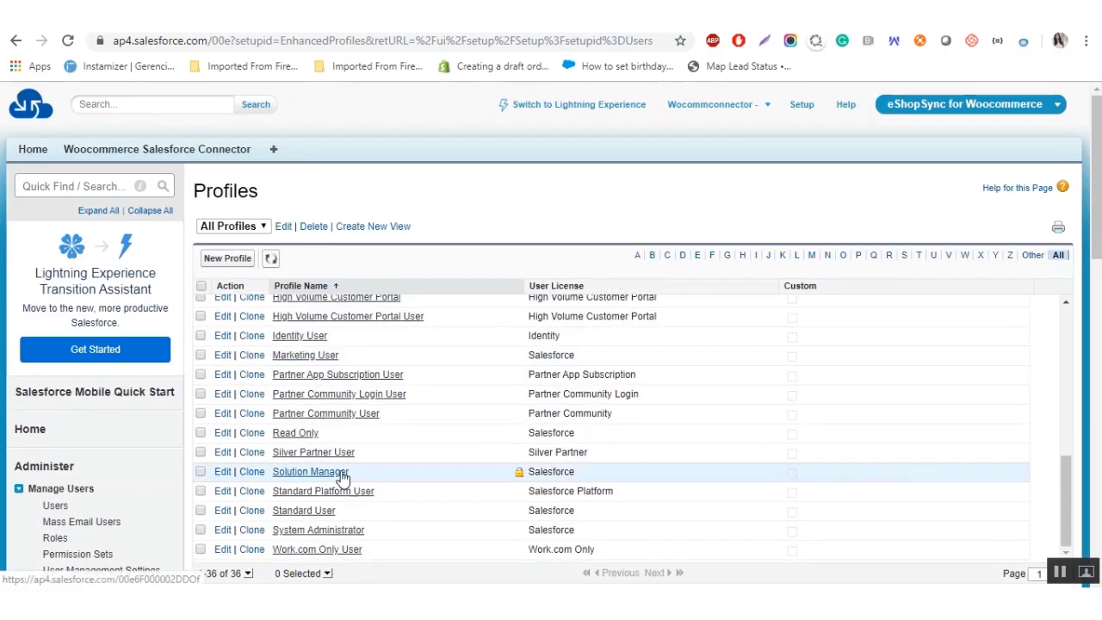
{"action": "left_click", "coordinate": [332, 534]}
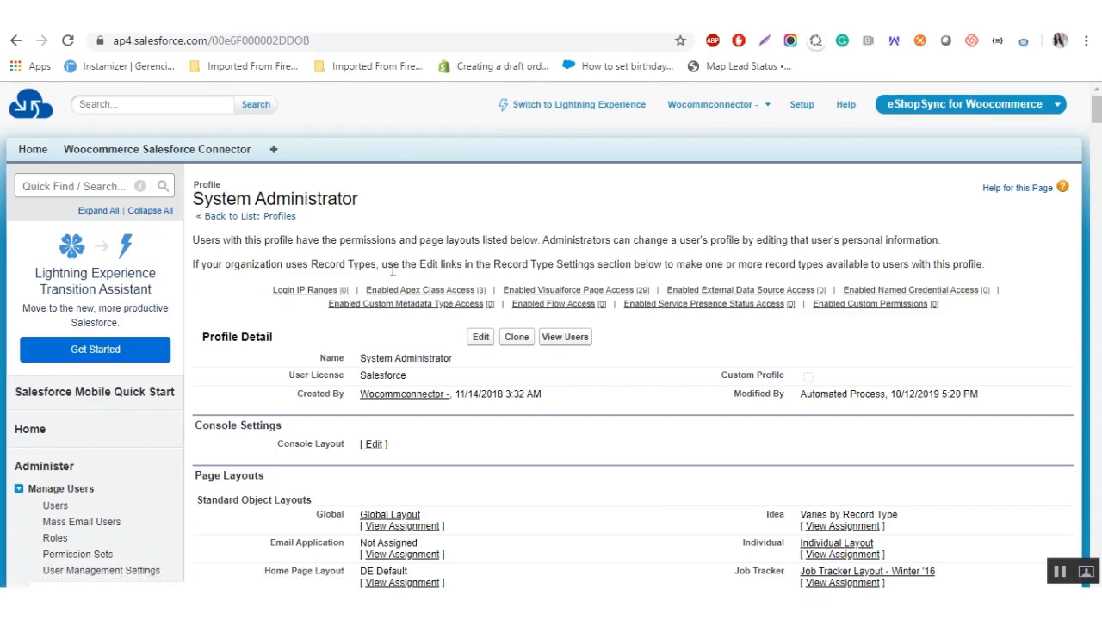
- Open the System Administrator profile for editing and examine its Custom Tab Settings for the eShopSync and WooCommerce tabs
{"action": "scroll", "coordinate": [447, 396], "scroll_direction": "down", "scroll_amount": 3}
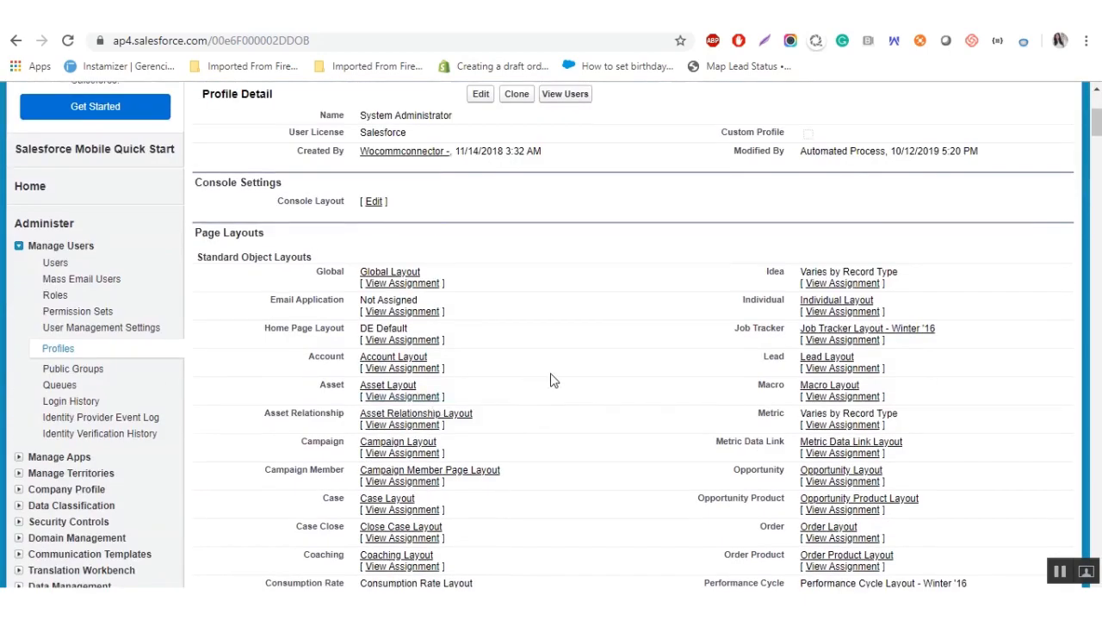
{"action": "scroll", "coordinate": [504, 226], "scroll_direction": "up", "scroll_amount": 3}
{"action": "mouse_move", "coordinate": [471, 343]}
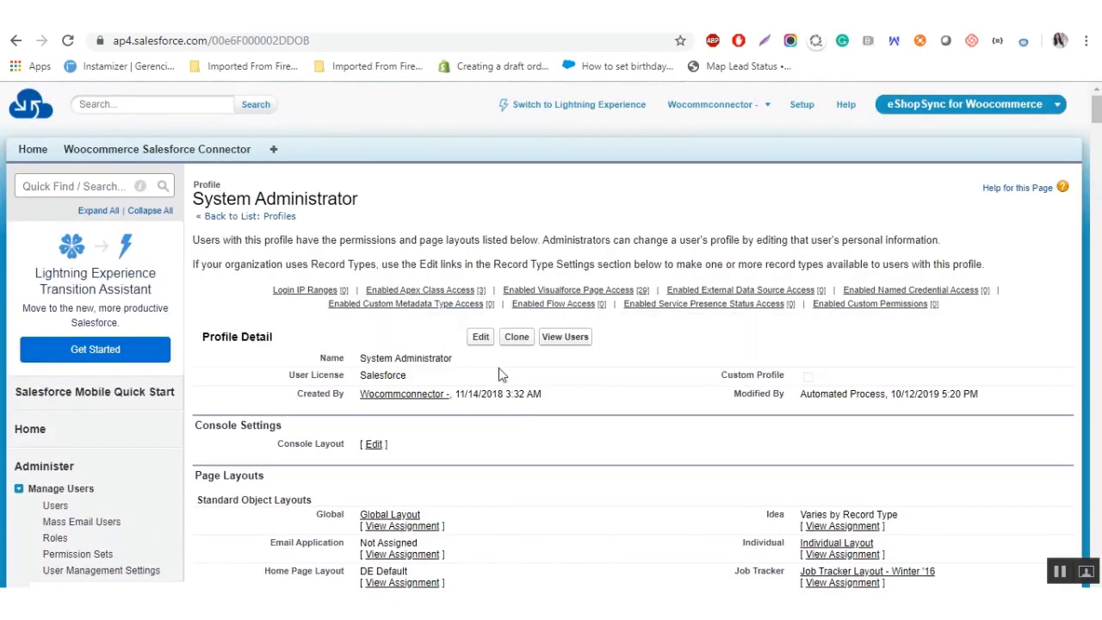
{"action": "left_click", "coordinate": [480, 336]}
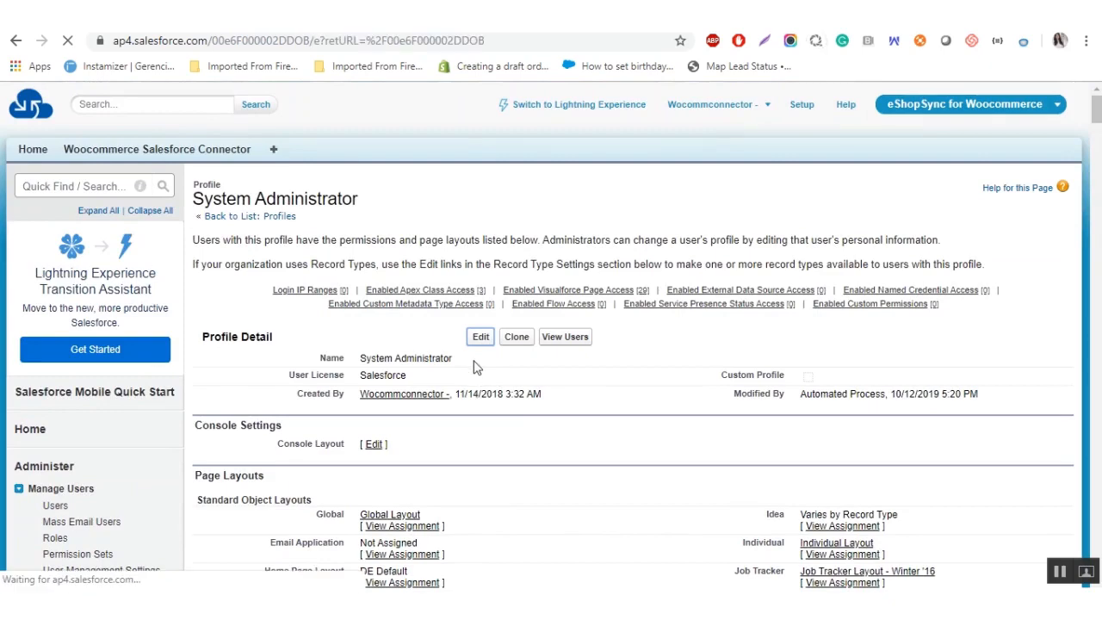
{"action": "scroll", "coordinate": [589, 392], "scroll_direction": "down", "scroll_amount": 5}
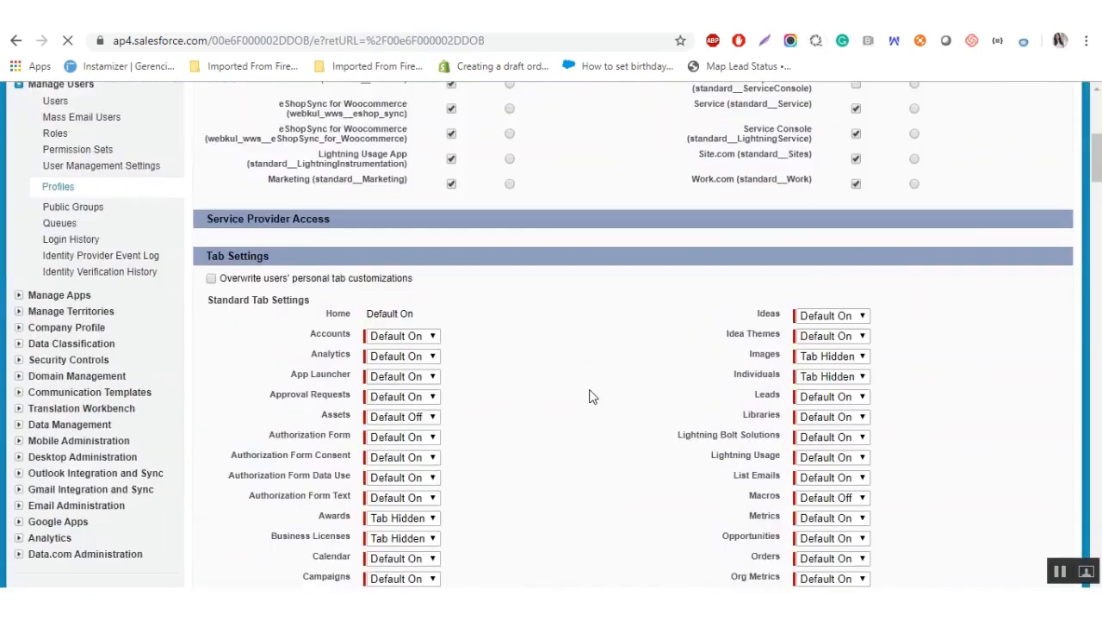
{"action": "scroll", "coordinate": [589, 397], "scroll_direction": "down", "scroll_amount": 15}
{"action": "scroll", "coordinate": [589, 396], "scroll_direction": "up", "scroll_amount": 8}
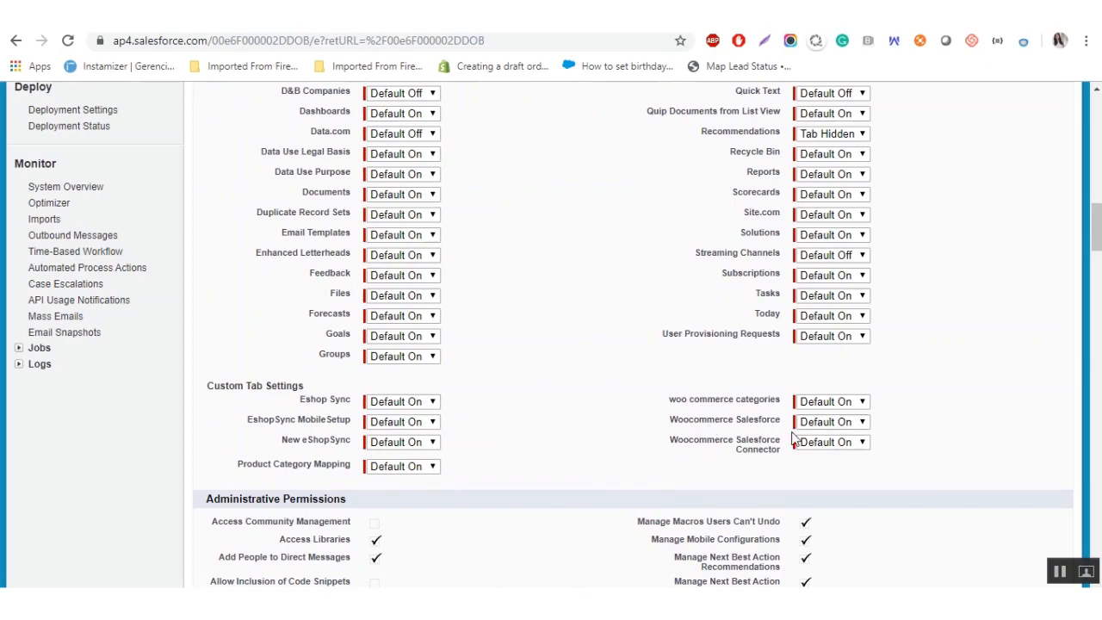
- Examine the System Administrator profile's Custom Object Permissions for the eShopSync and WooCommerce objects and return to the top of the form
{"action": "scroll", "coordinate": [797, 440], "scroll_direction": "down", "scroll_amount": 20}
{"action": "scroll", "coordinate": [797, 439], "scroll_direction": "down", "scroll_amount": 20}
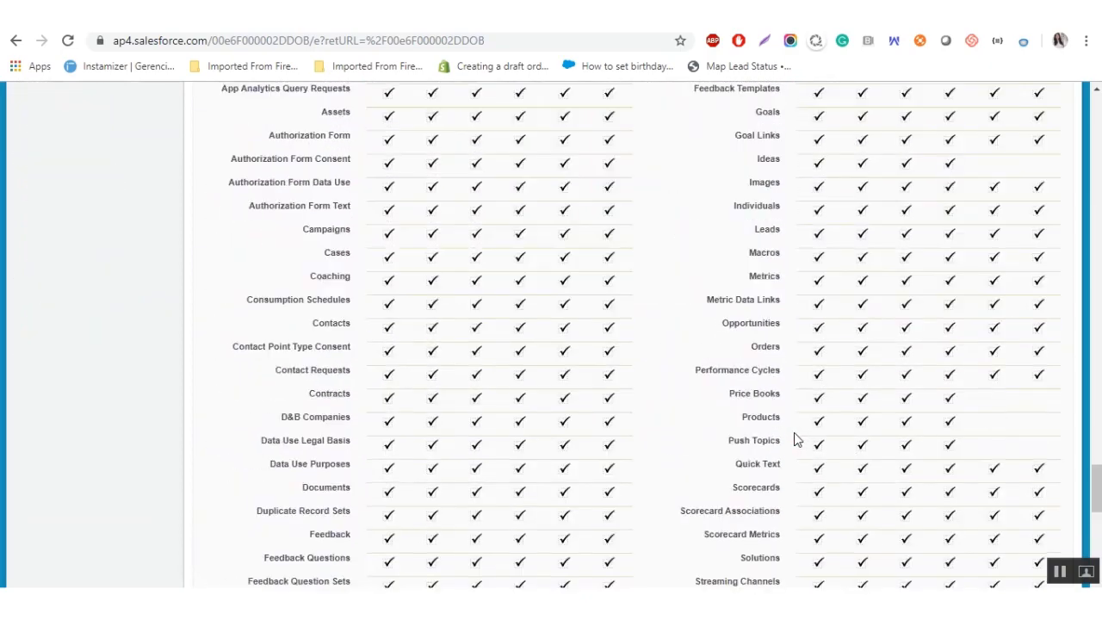
{"action": "scroll", "coordinate": [793, 439], "scroll_direction": "up", "scroll_amount": 4}
{"action": "scroll", "coordinate": [794, 439], "scroll_direction": "down", "scroll_amount": 1}
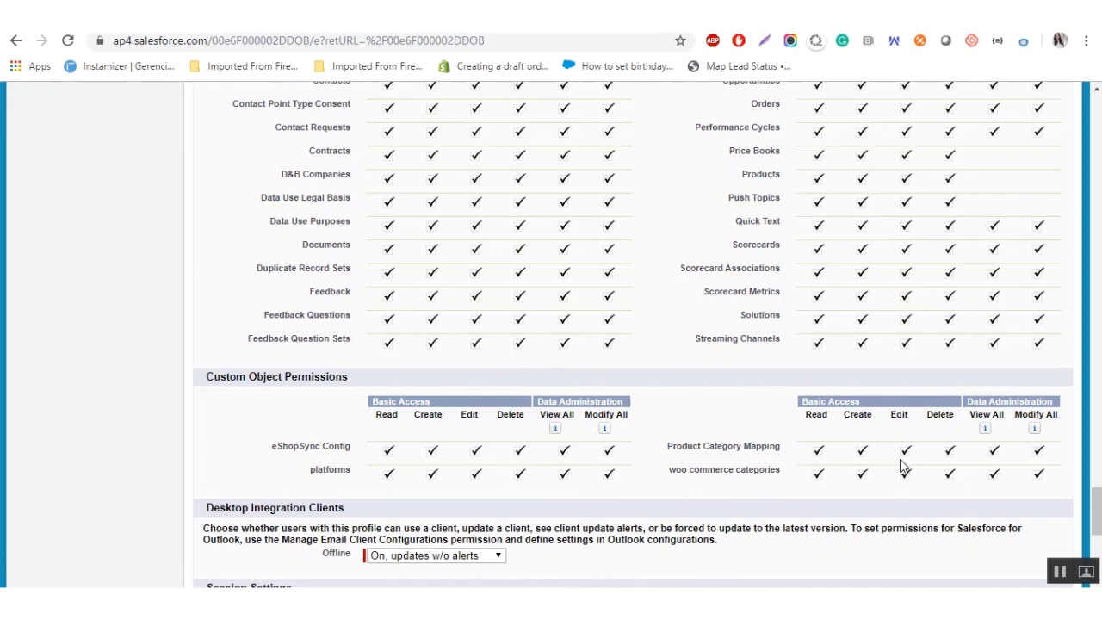
{"action": "scroll", "coordinate": [894, 419], "scroll_direction": "up", "scroll_amount": 20}
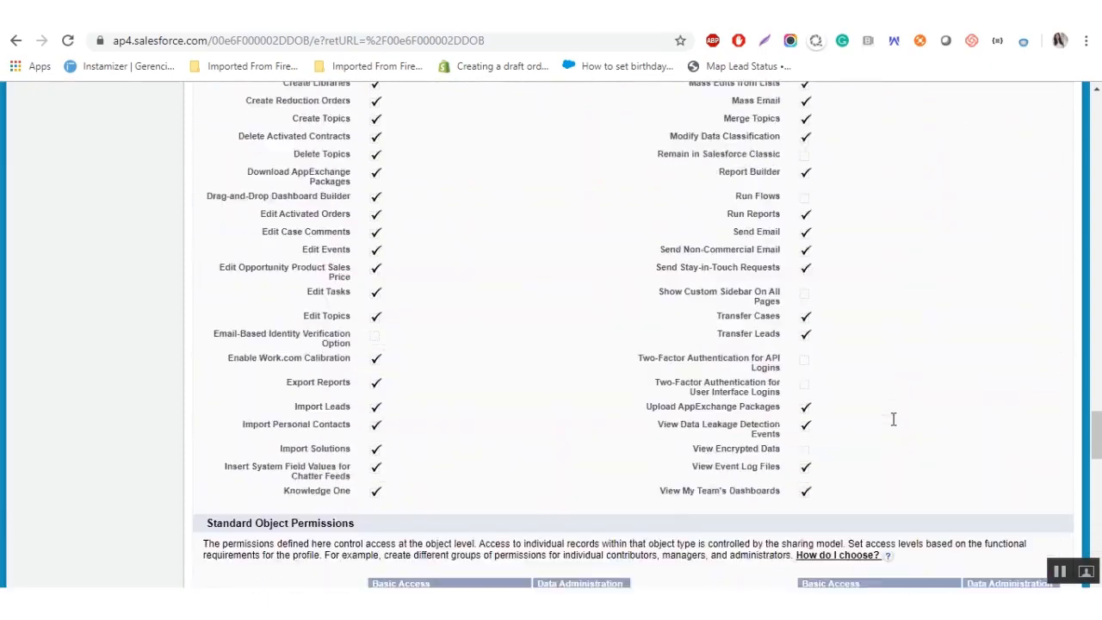
{"action": "scroll", "coordinate": [894, 420], "scroll_direction": "up", "scroll_amount": 20}
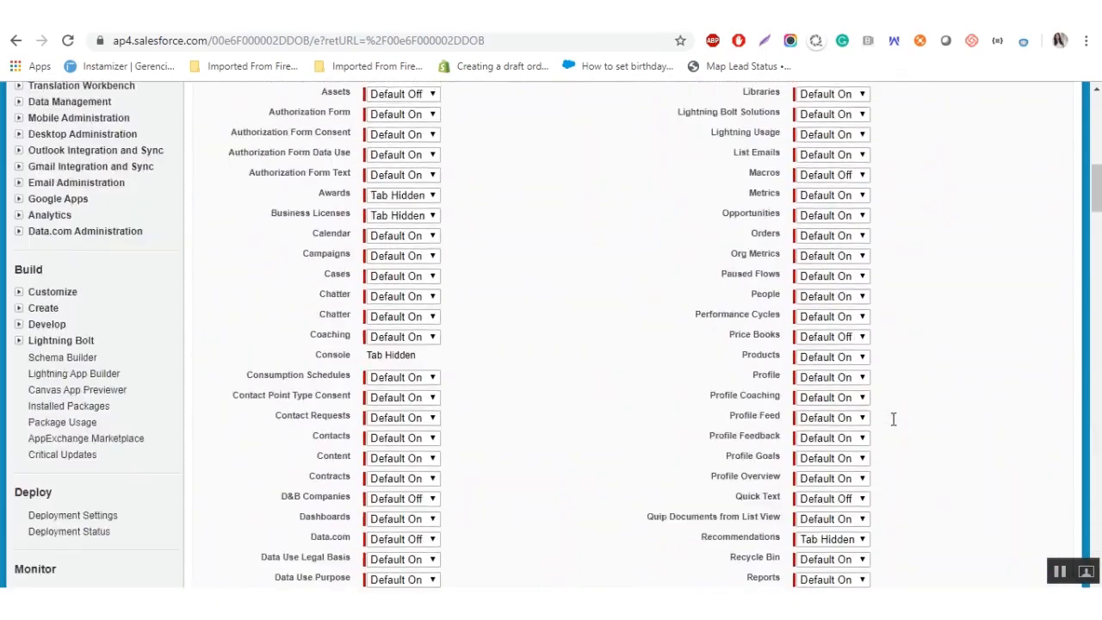
{"action": "left_click", "coordinate": [474, 265]}
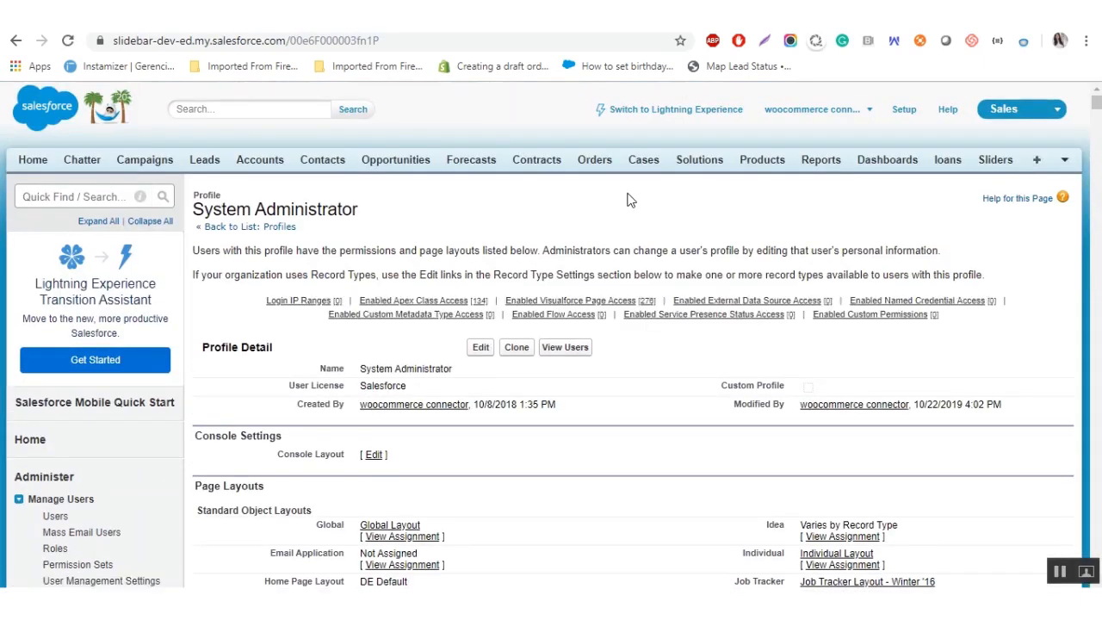
- Switch to Lightning Experience, open the Woocommerce-Salesforce Lightning page and review its Get Started information
{"action": "left_click", "coordinate": [669, 115]}
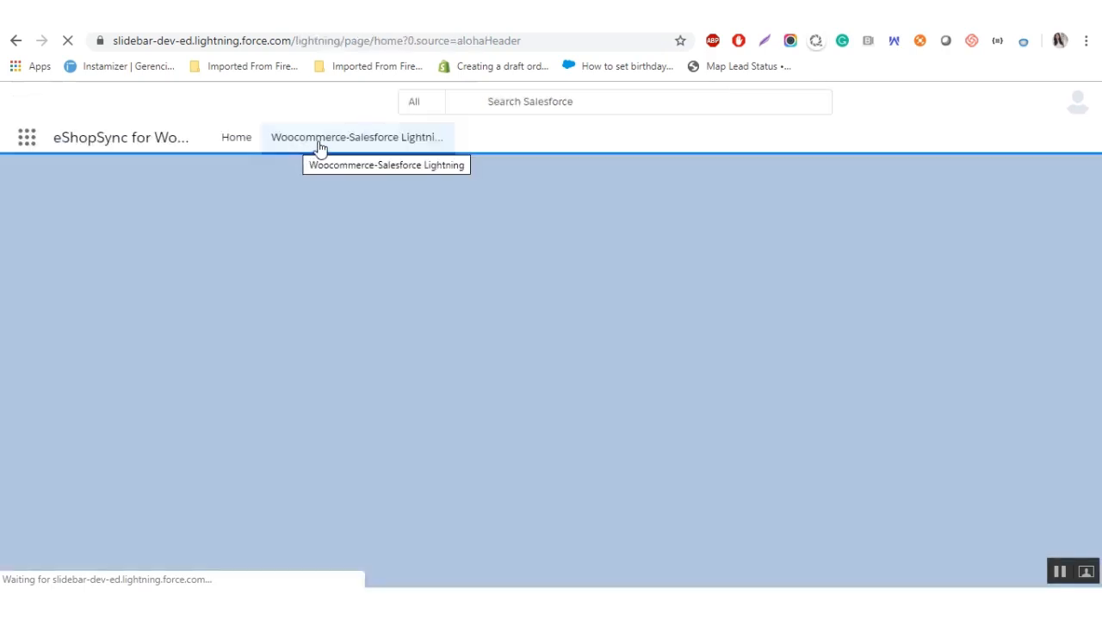
{"action": "left_click", "coordinate": [319, 147]}
{"action": "left_click", "coordinate": [318, 147]}
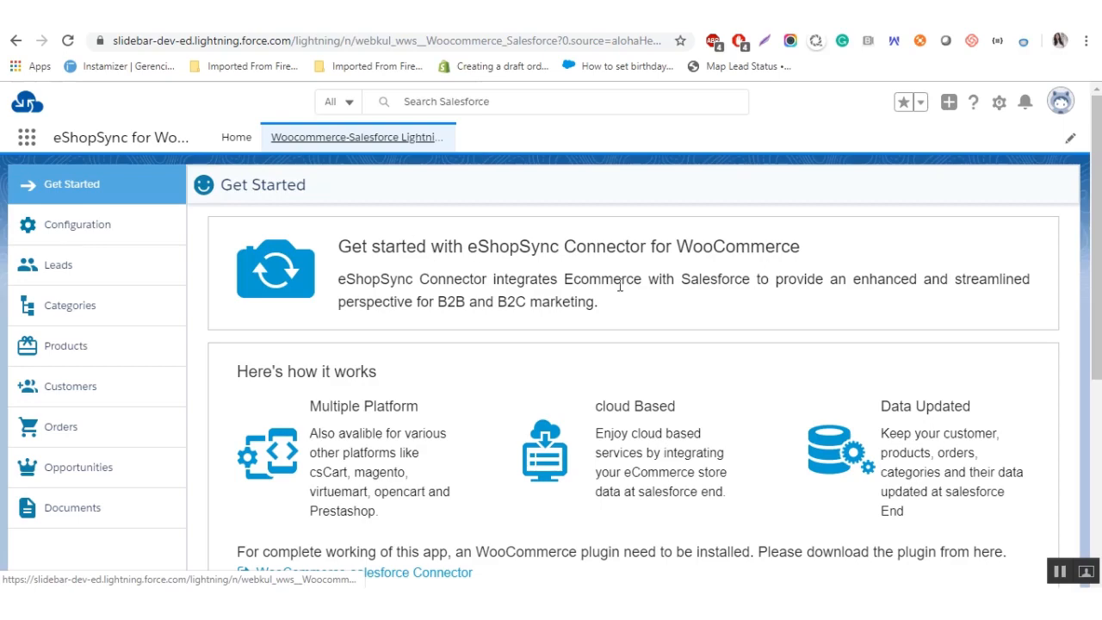
{"action": "scroll", "coordinate": [594, 289], "scroll_direction": "down", "scroll_amount": 2}
{"action": "scroll", "coordinate": [413, 278], "scroll_direction": "up", "scroll_amount": 2}
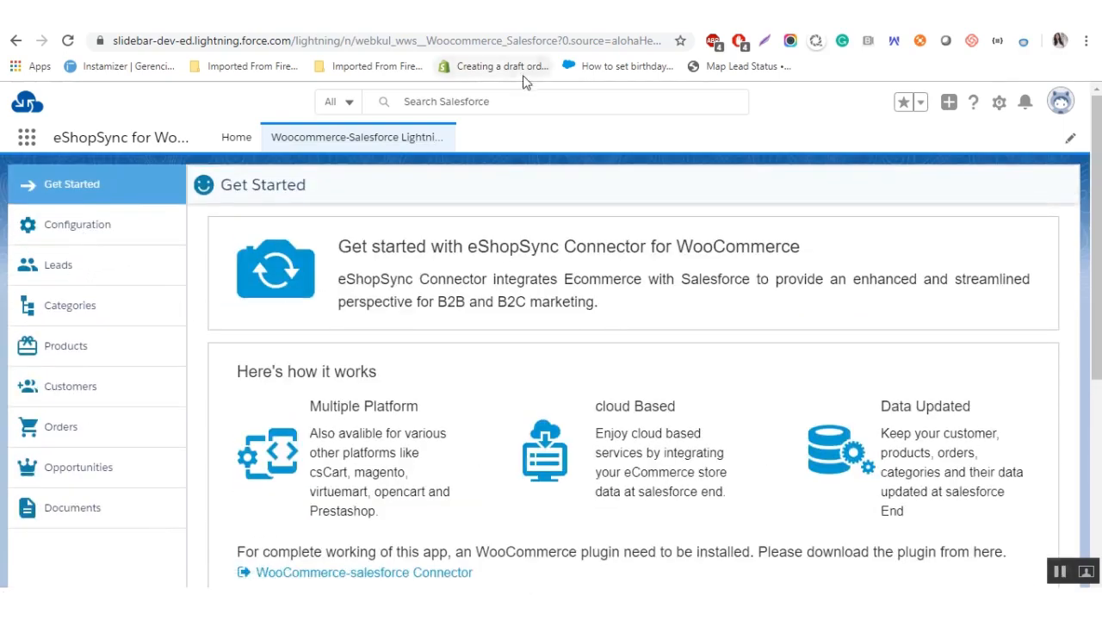
- Look through the Lightning connector's Leads, Categories and Products lists, closing the component error dialog on the Categories page
{"action": "left_click", "coordinate": [61, 264]}
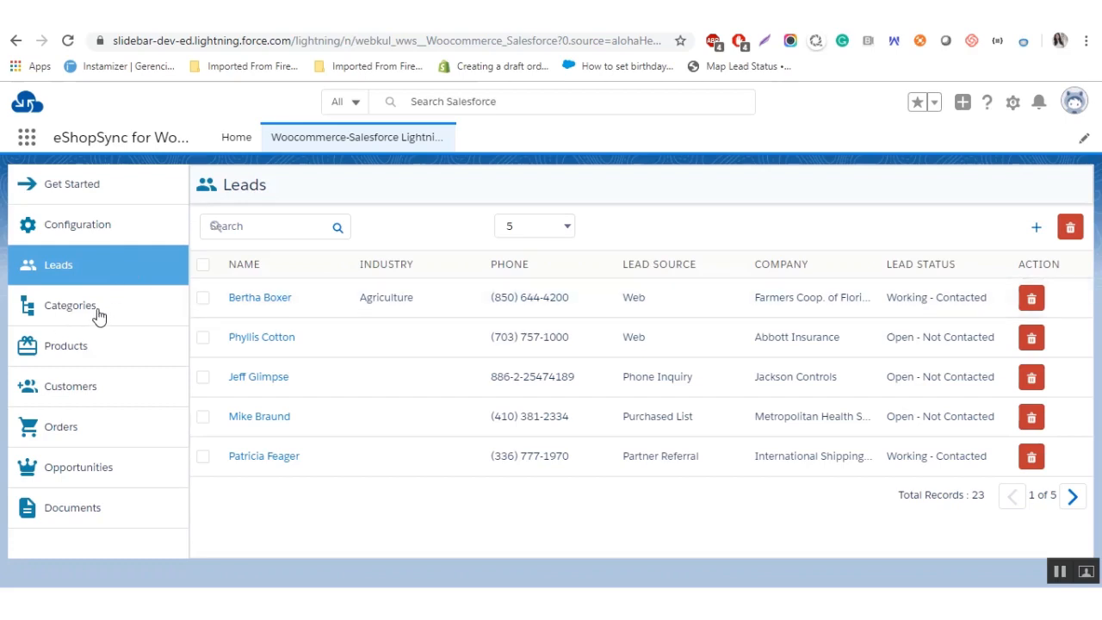
{"action": "left_click", "coordinate": [97, 315]}
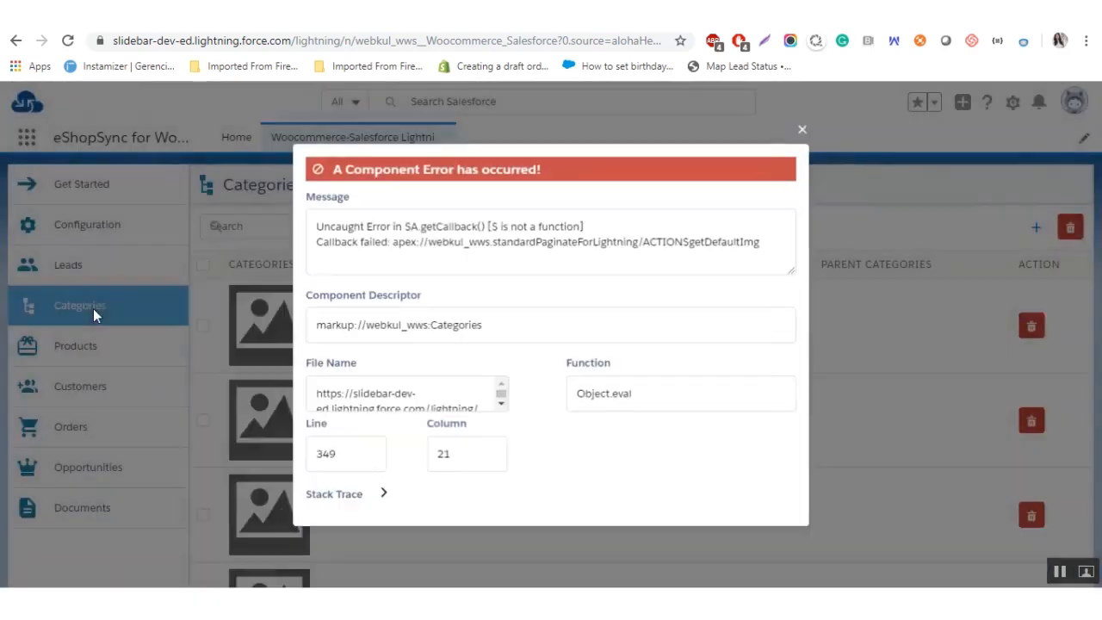
{"action": "left_click", "coordinate": [801, 129]}
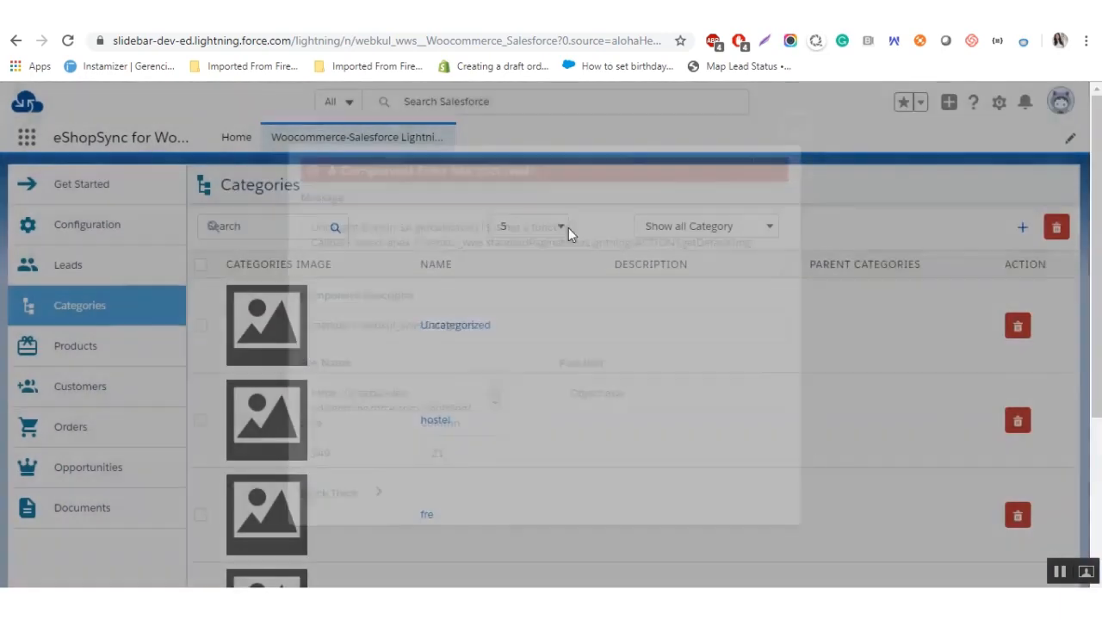
{"action": "left_click", "coordinate": [95, 348]}
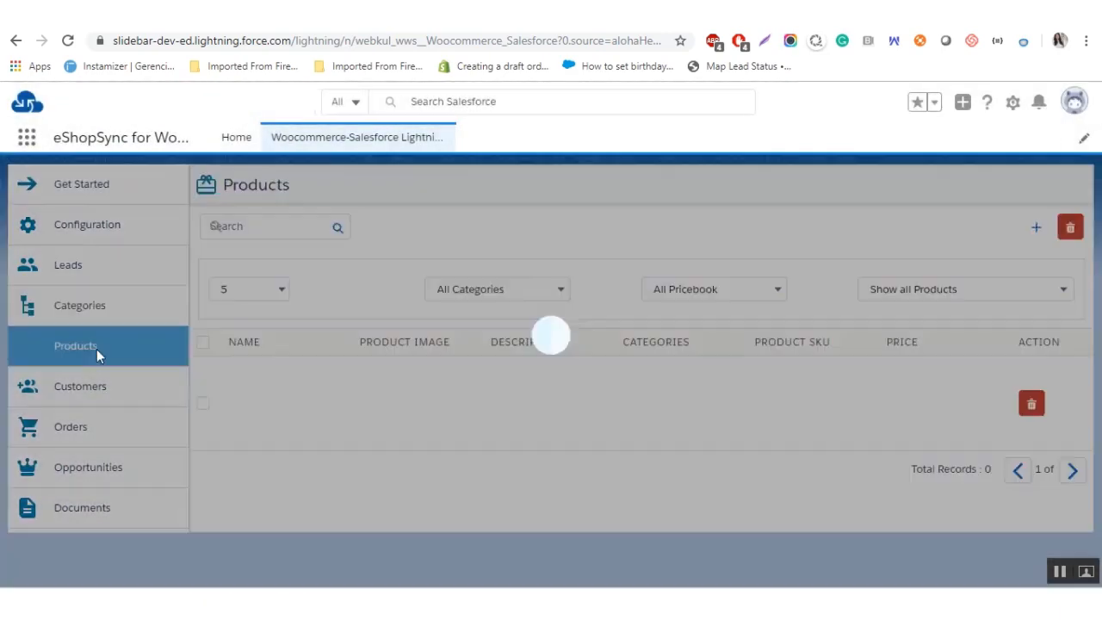
{"action": "scroll", "coordinate": [552, 323], "scroll_direction": "down", "scroll_amount": 4}
{"action": "scroll", "coordinate": [664, 307], "scroll_direction": "up", "scroll_amount": 4}
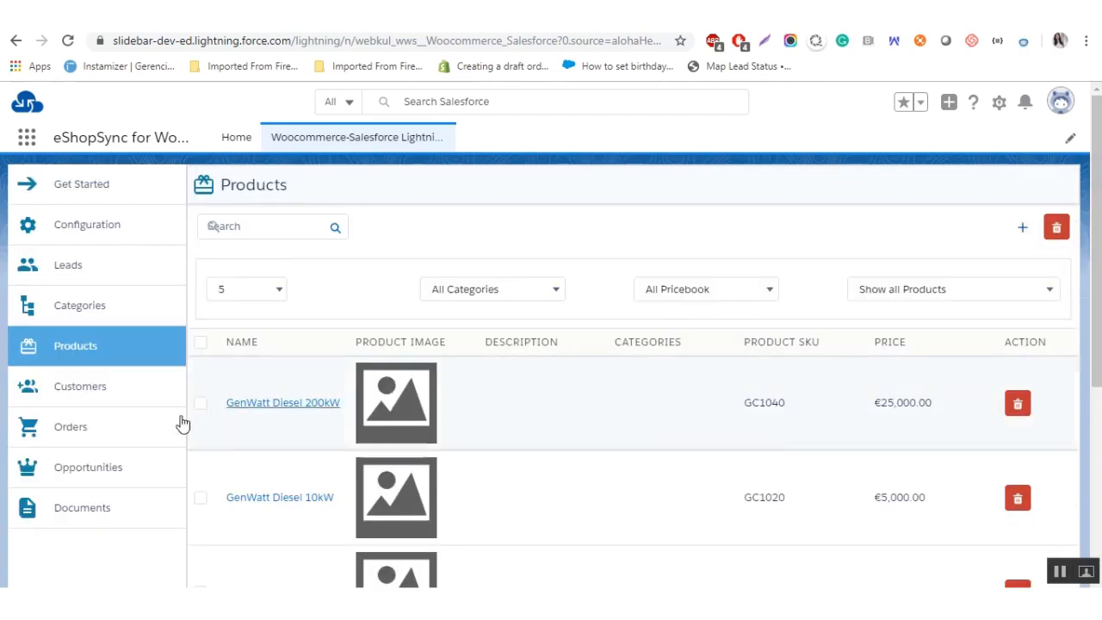
- Open the Lightning connector's Customers list and filter it with Show Woo Customer
{"action": "left_click", "coordinate": [92, 389]}
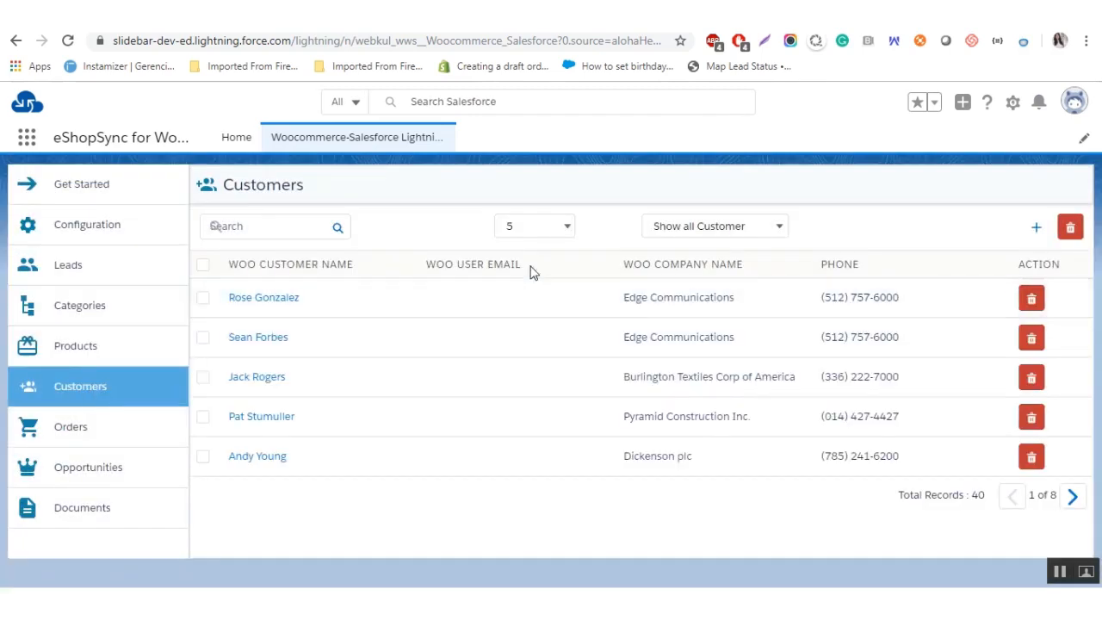
{"action": "left_click", "coordinate": [762, 229]}
{"action": "left_click", "coordinate": [719, 261]}
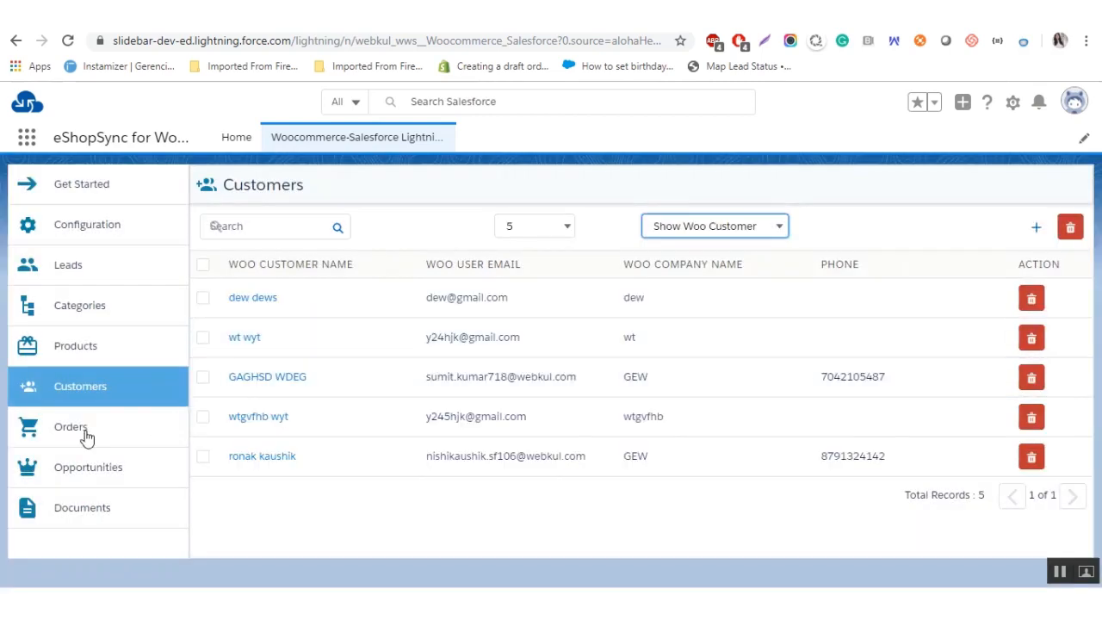
- Review the Lightning connector's Orders list and its Documents list
{"action": "left_click", "coordinate": [85, 434]}
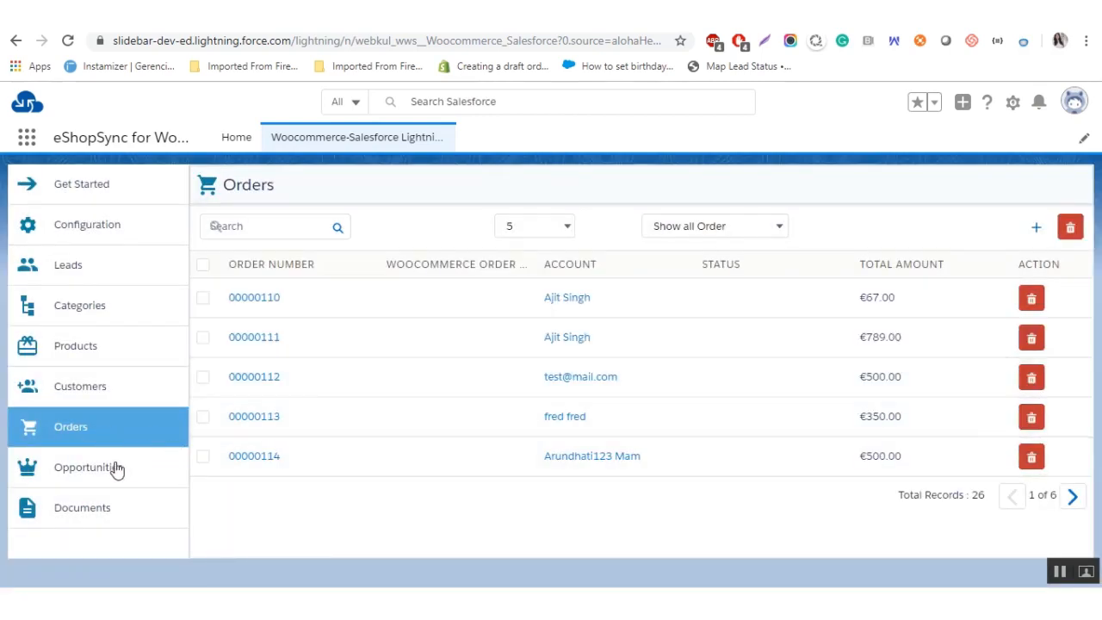
{"action": "left_click", "coordinate": [105, 515]}
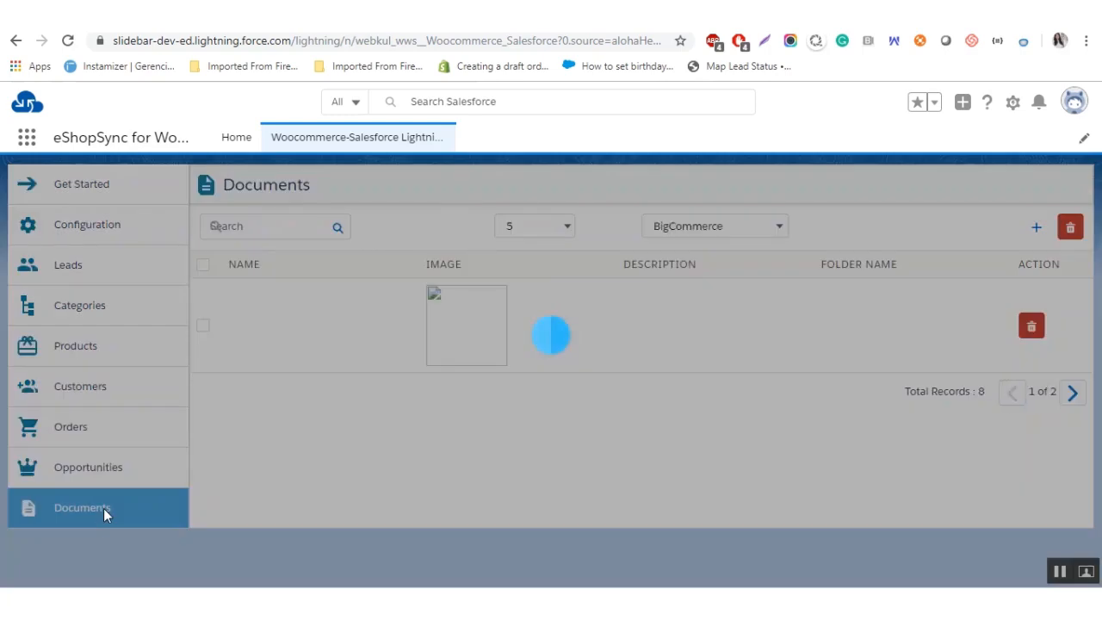
{"action": "scroll", "coordinate": [787, 364], "scroll_direction": "down", "scroll_amount": 3}
{"action": "scroll", "coordinate": [786, 364], "scroll_direction": "up", "scroll_amount": 3}
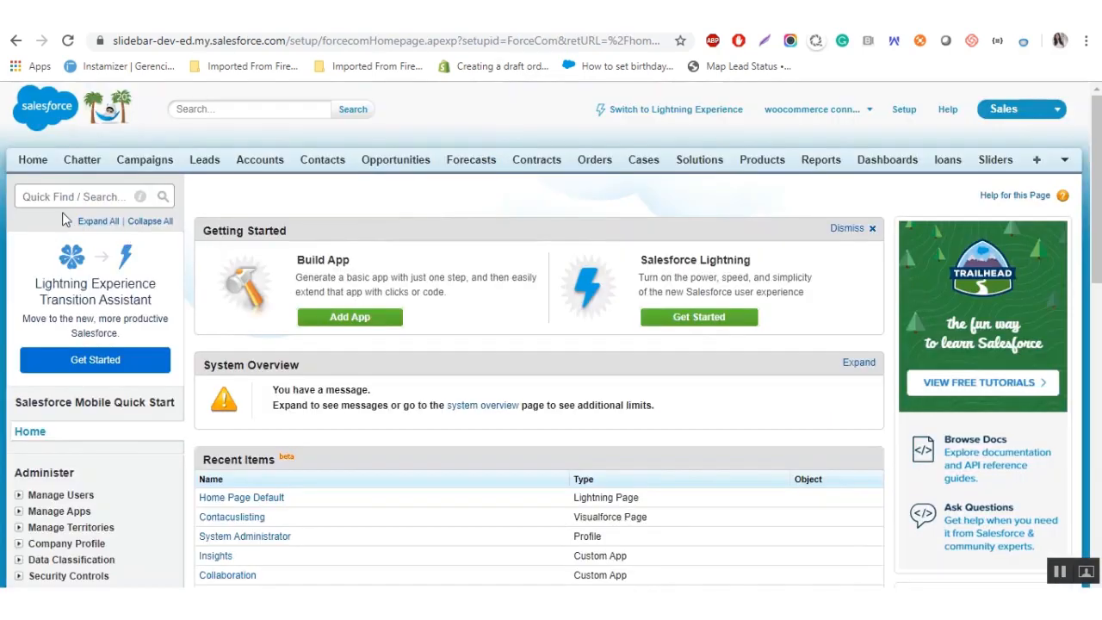
- Search Setup for "sales" and open the Salesforce Navigation settings under Mobile Administration
{"action": "left_click", "coordinate": [83, 197]}
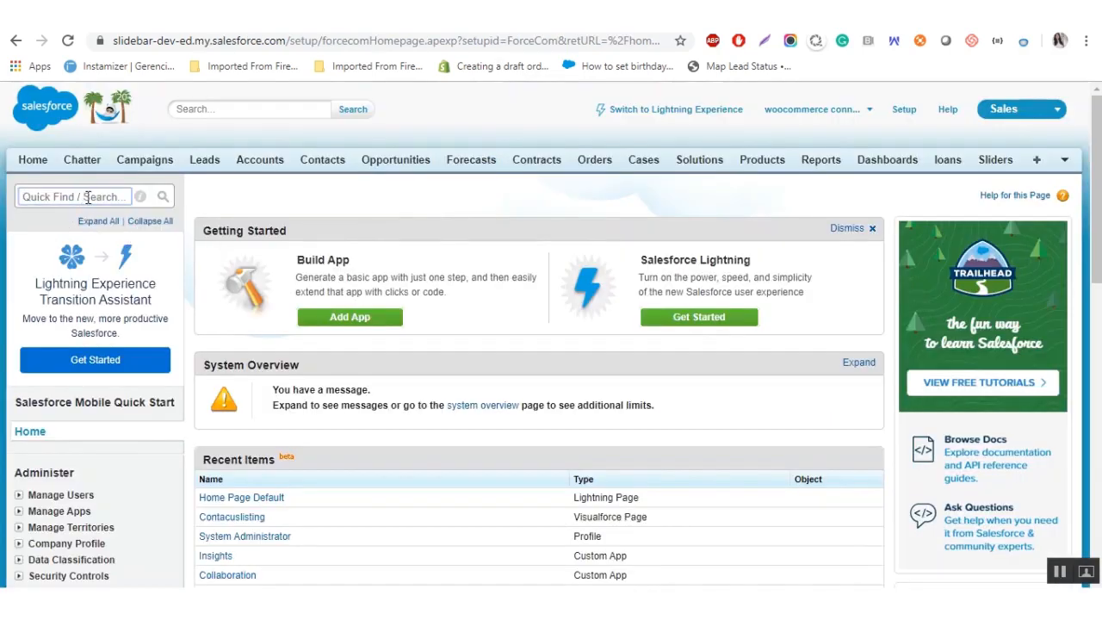
{"action": "type", "text": "sales"}
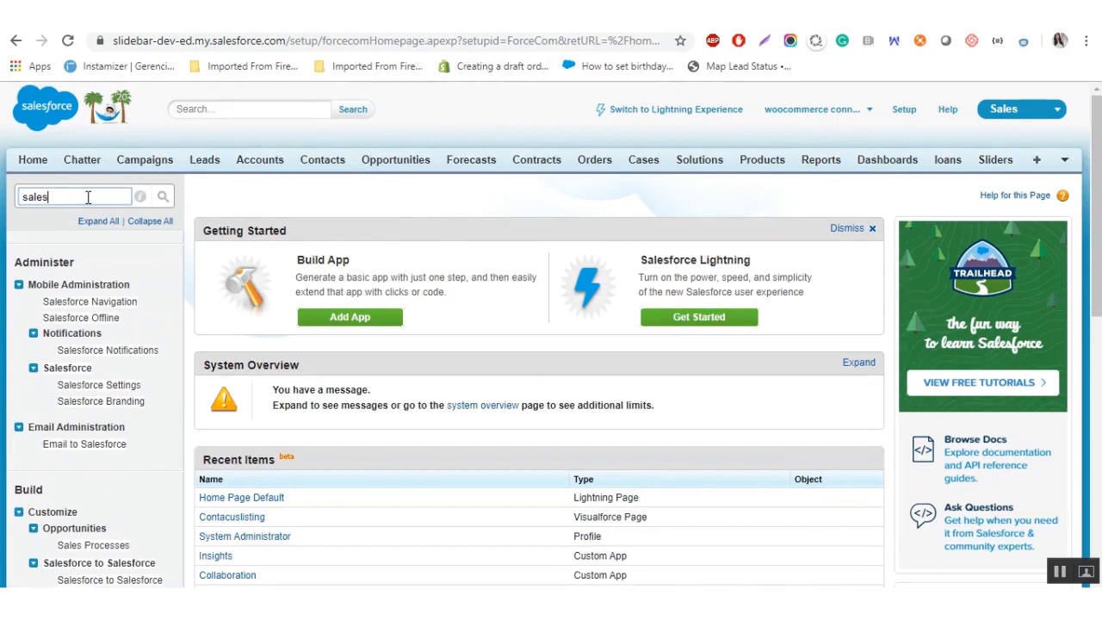
{"action": "left_click", "coordinate": [95, 305]}
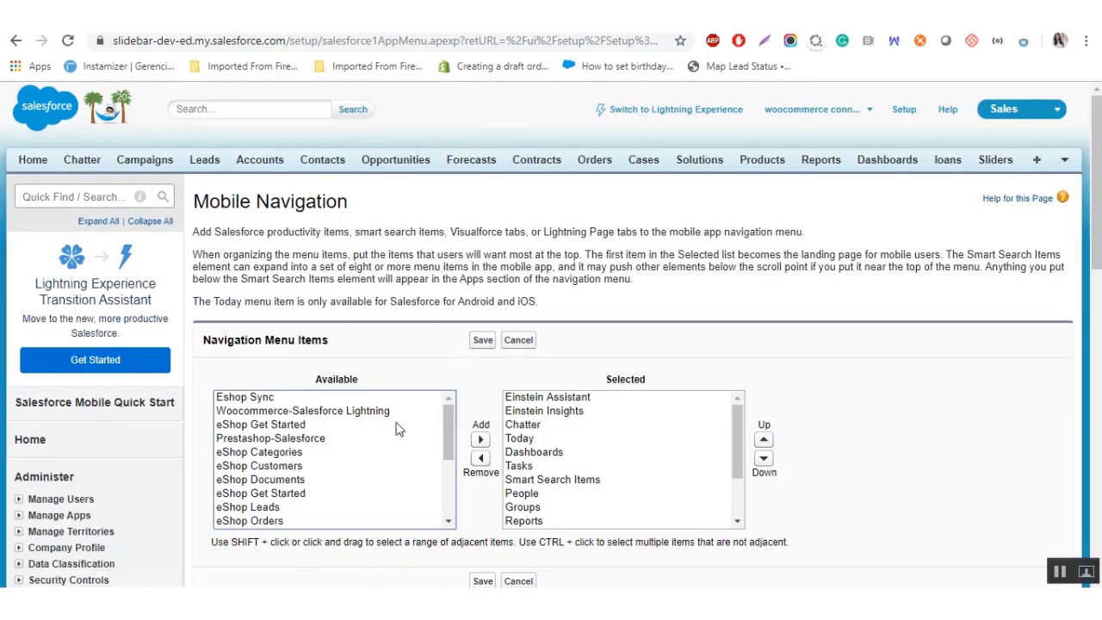
- Add the available items from Eshop Sync through eShop Orders to the selected mobile navigation menu items and save
{"action": "left_click", "coordinate": [273, 397]}
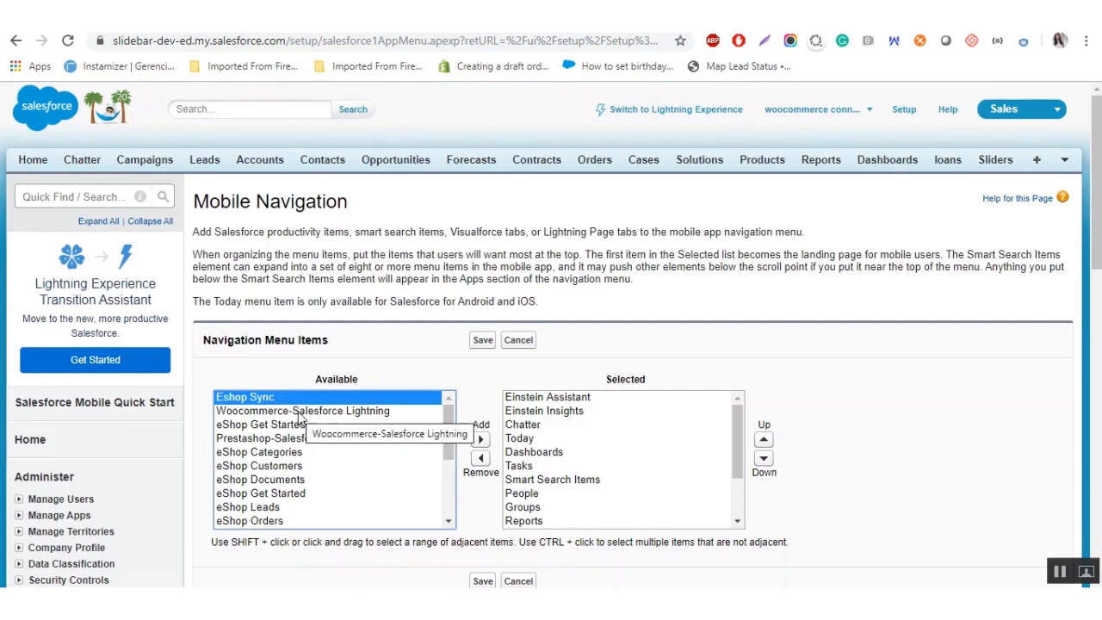
{"action": "key", "text": "shift+Down"}
{"action": "key", "text": "shift+Down"}
{"action": "key", "text": "shift+Down"}
{"action": "key", "text": "shift+Down"}
{"action": "key", "text": "shift+Down"}
{"action": "key", "text": "shift+Down"}
{"action": "key", "text": "shift+Down"}
{"action": "key", "text": "shift+Down"}
{"action": "key", "text": "shift+Down"}
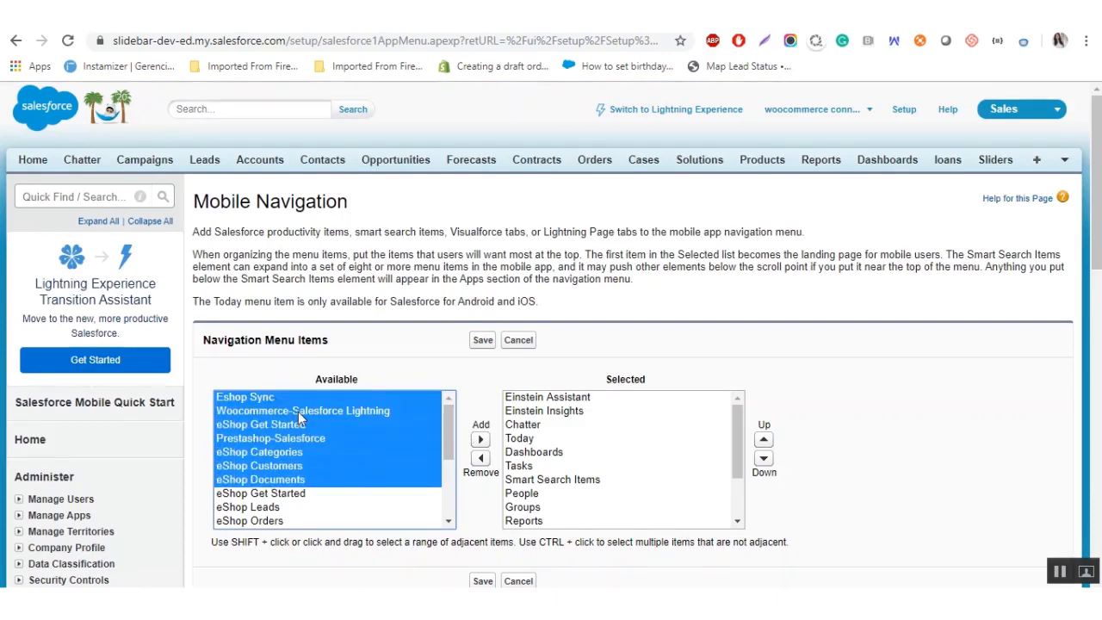
{"action": "key", "text": "shift+Down"}
{"action": "key", "text": "shift+Up"}
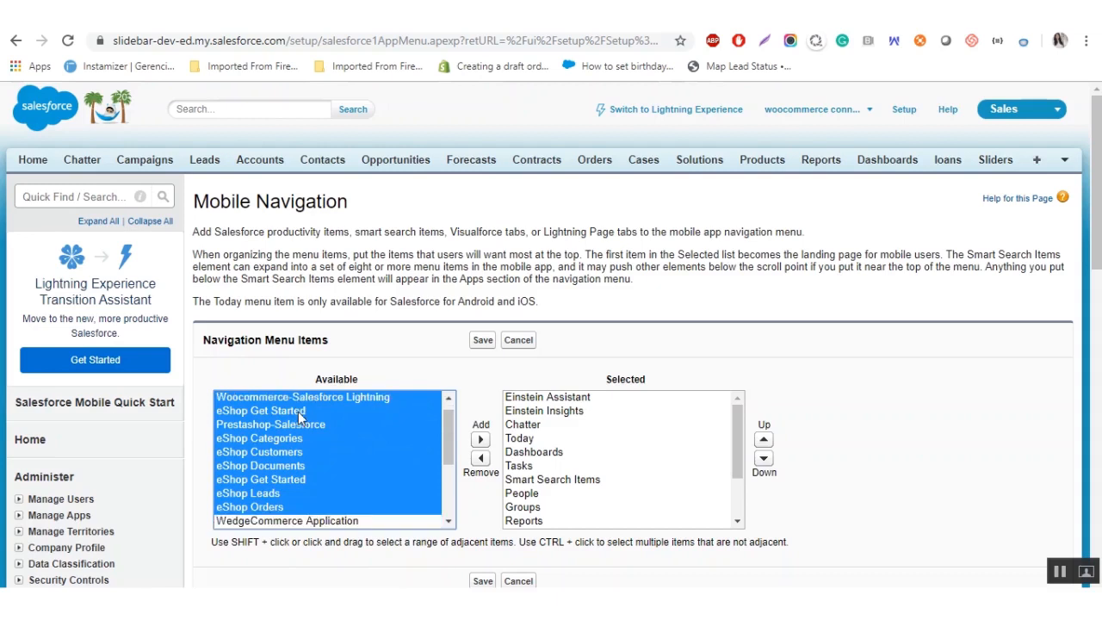
{"action": "left_click", "coordinate": [480, 443]}
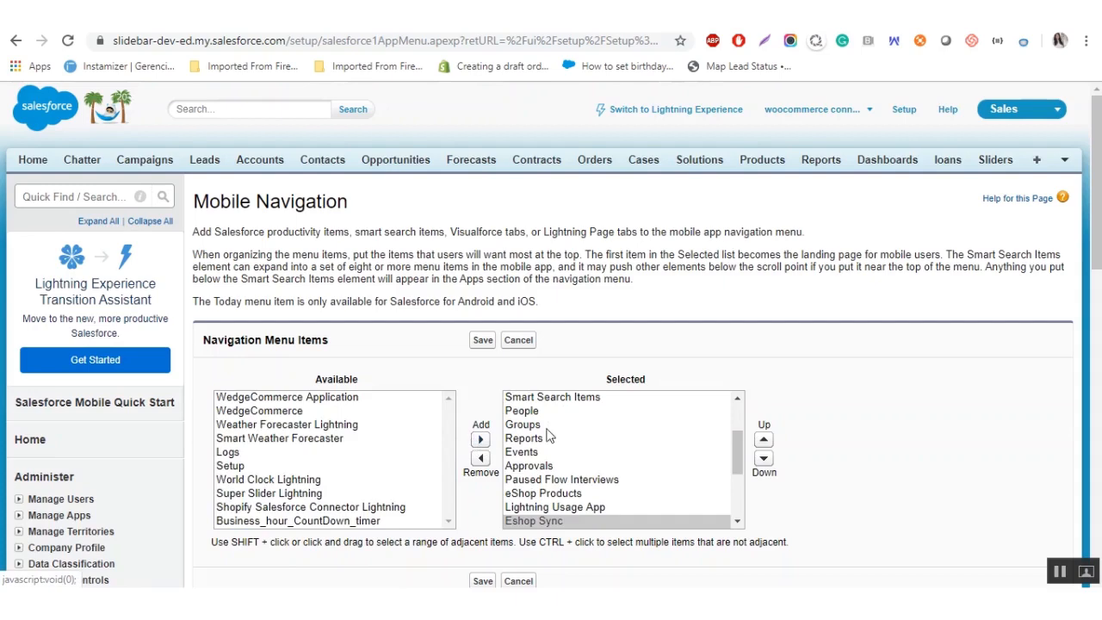
{"action": "scroll", "coordinate": [351, 464], "scroll_direction": "down", "scroll_amount": 2}
{"action": "scroll", "coordinate": [350, 464], "scroll_direction": "up", "scroll_amount": 1}
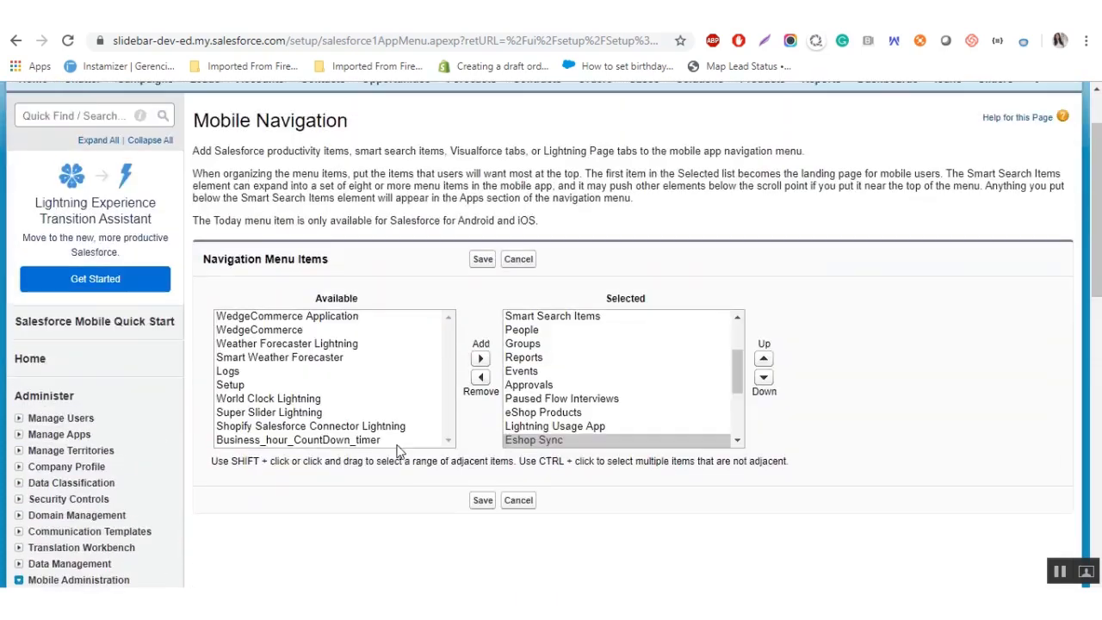
{"action": "left_click", "coordinate": [482, 259]}
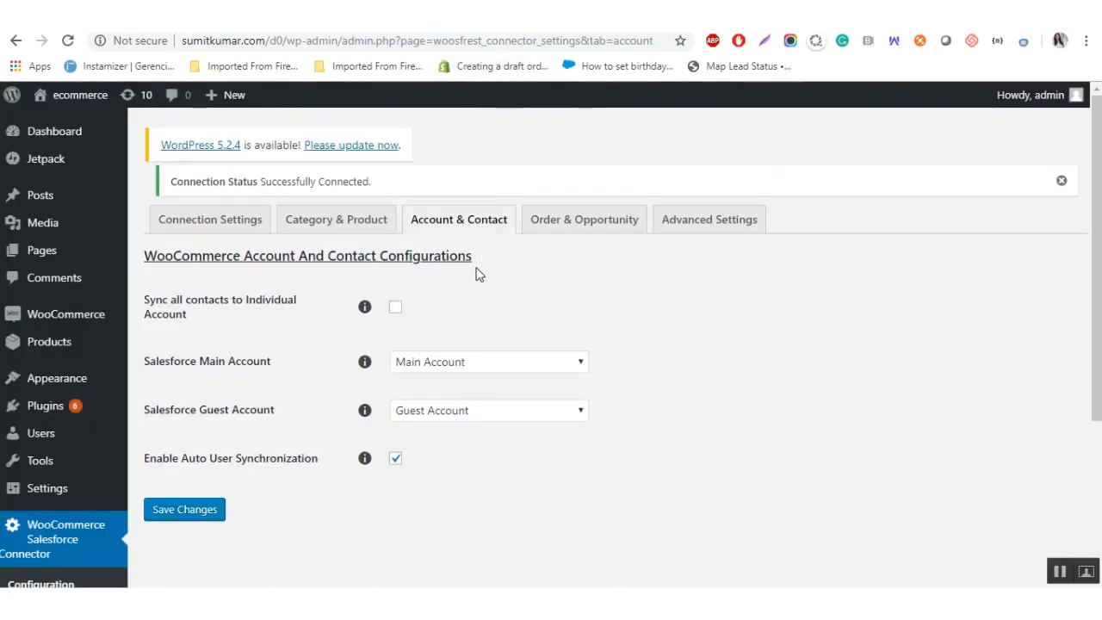
- In the WordPress connector's Account & Contact settings, enable Sync all contacts to Individual Account and Account by Company Name
{"action": "left_click", "coordinate": [397, 311]}
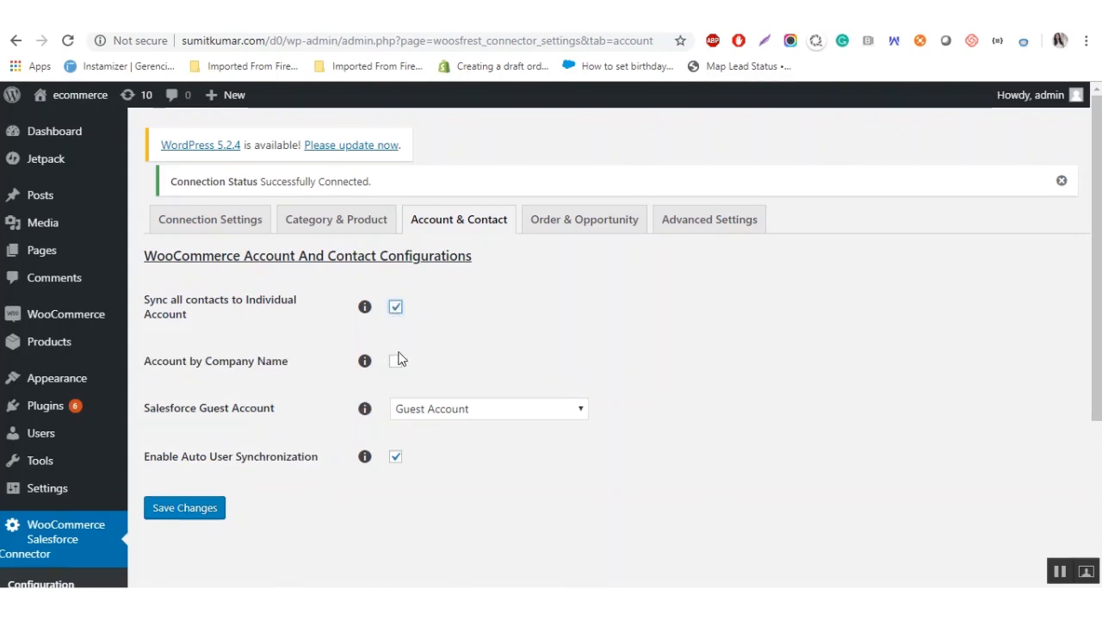
{"action": "left_click", "coordinate": [395, 364]}
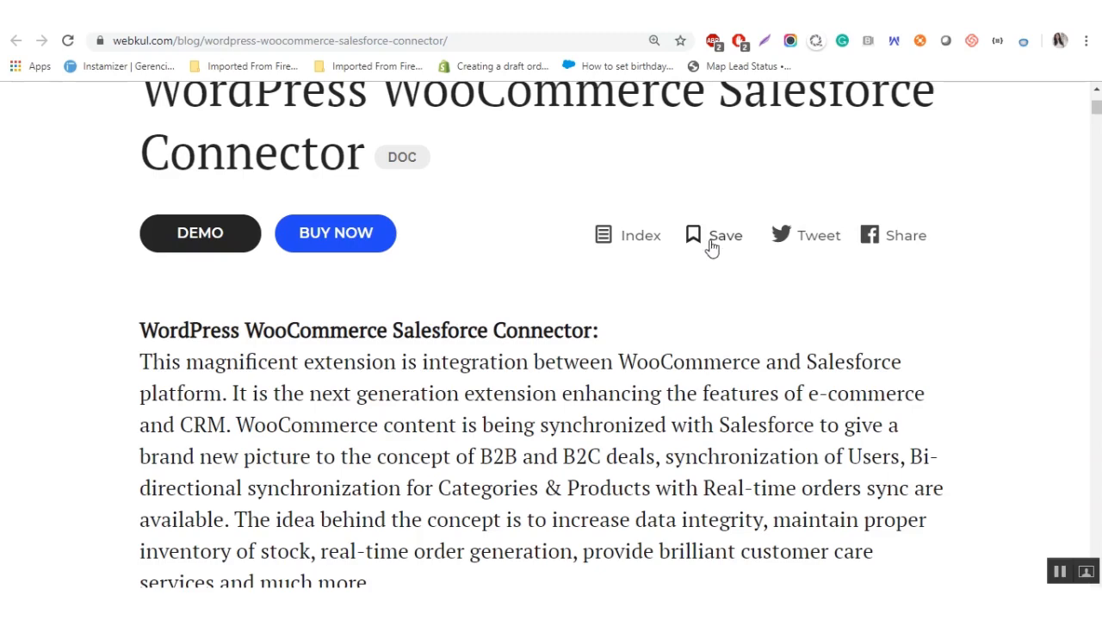
- Look through the Webkul guide for the WordPress WooCommerce Salesforce Connector, covering its features, Lightning screenshots, troubleshooting questions and support links
{"action": "scroll", "coordinate": [704, 253], "scroll_direction": "down", "scroll_amount": 3}
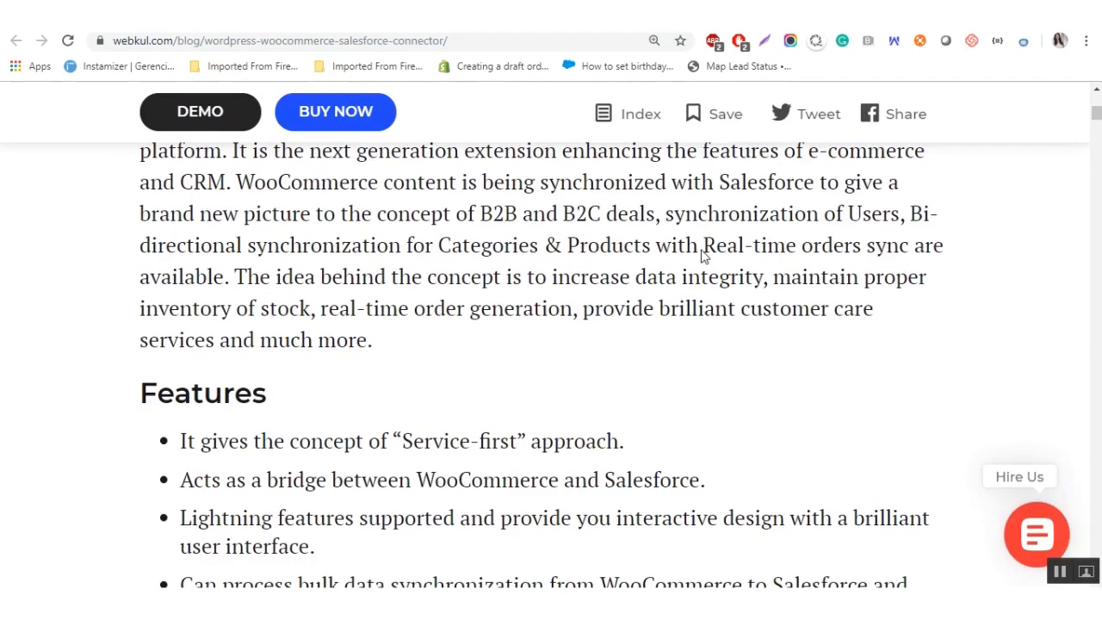
{"action": "scroll", "coordinate": [701, 258], "scroll_direction": "down", "scroll_amount": 2}
{"action": "scroll", "coordinate": [698, 258], "scroll_direction": "down", "scroll_amount": 1}
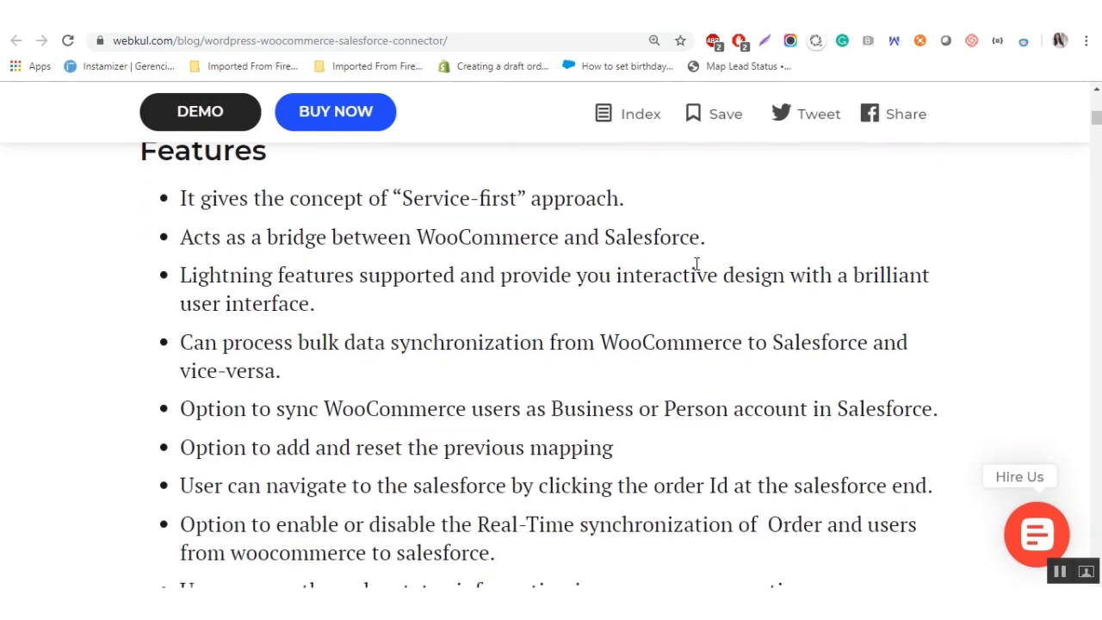
{"action": "scroll", "coordinate": [698, 272], "scroll_direction": "down", "scroll_amount": 14}
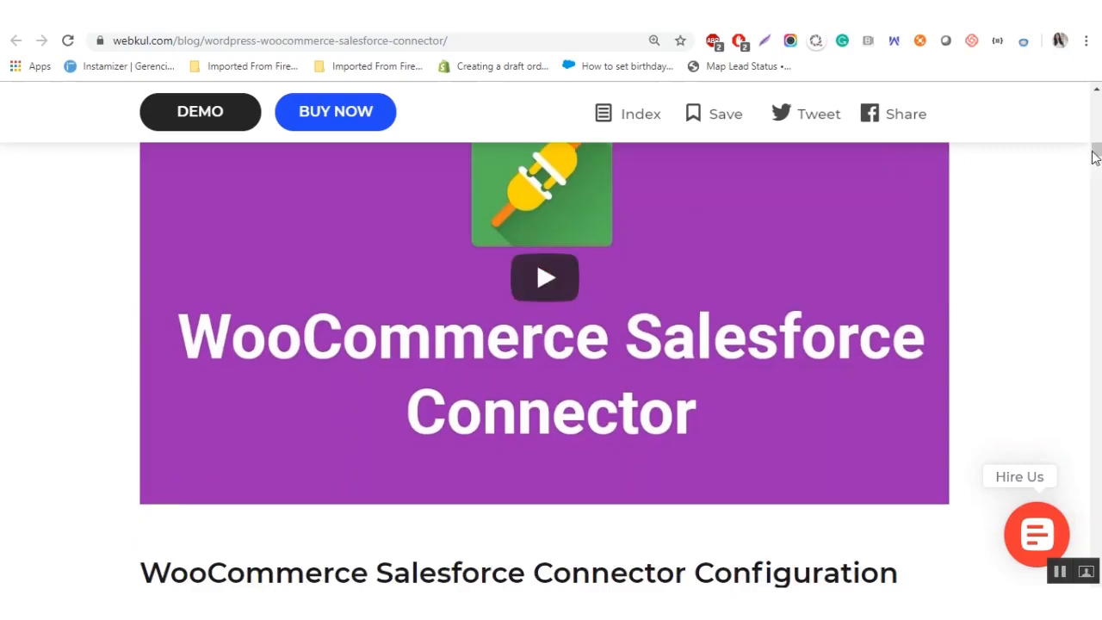
{"action": "left_click_drag", "start_coordinate": [1094, 156], "coordinate": [1096, 387]}
{"action": "scroll", "coordinate": [965, 468], "scroll_direction": "up", "scroll_amount": 6}
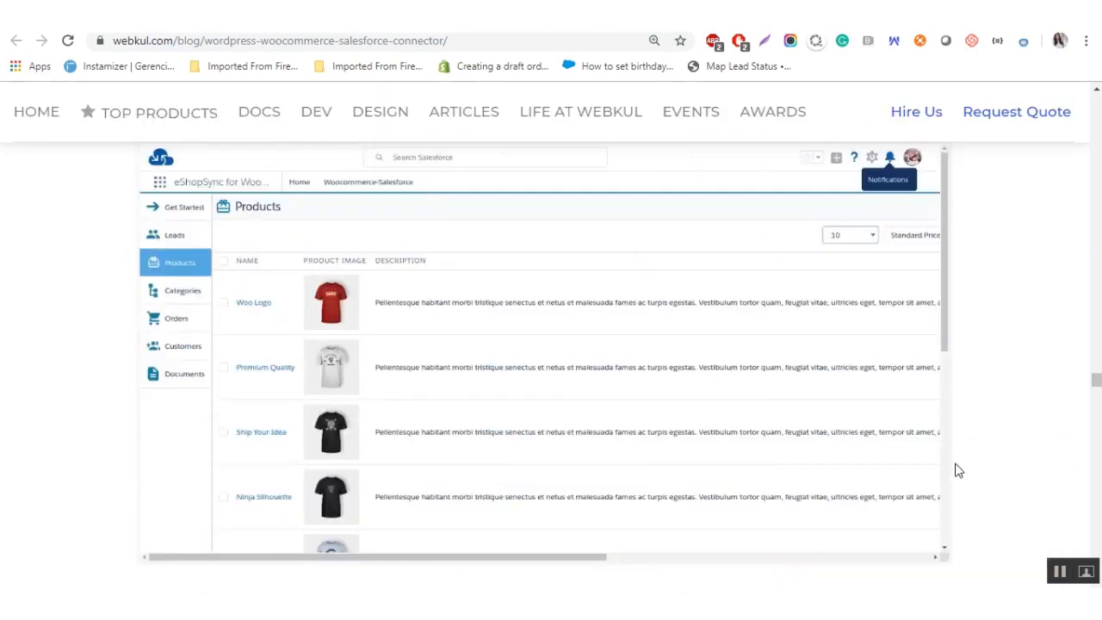
{"action": "scroll", "coordinate": [927, 455], "scroll_direction": "down", "scroll_amount": 15}
{"action": "scroll", "coordinate": [910, 450], "scroll_direction": "down", "scroll_amount": 20}
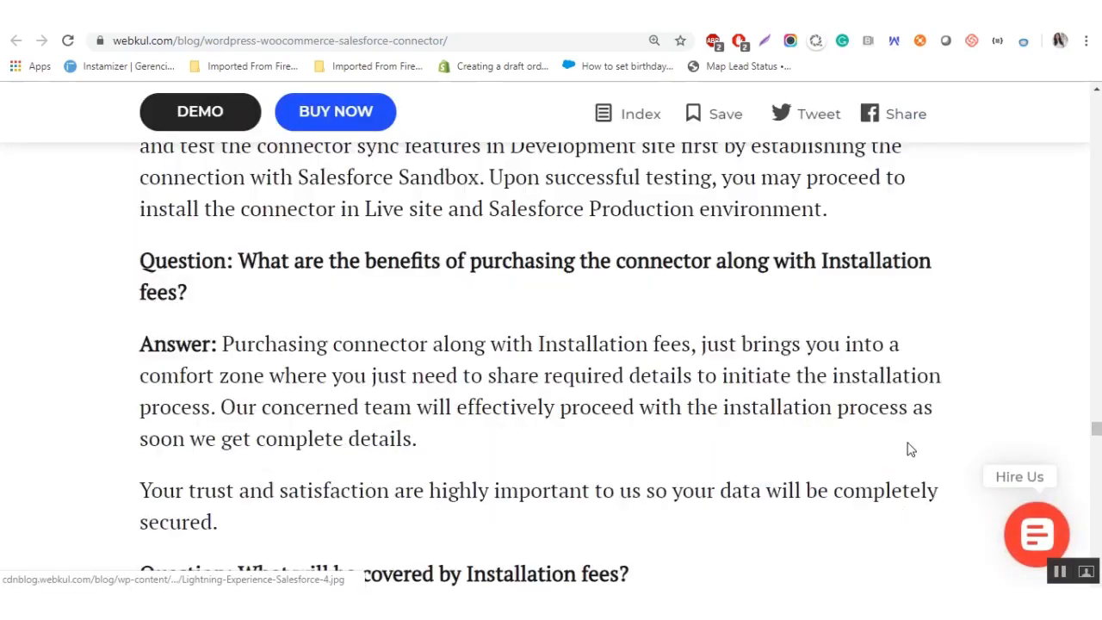
{"action": "left_click_drag", "start_coordinate": [1096, 457], "coordinate": [1098, 527]}
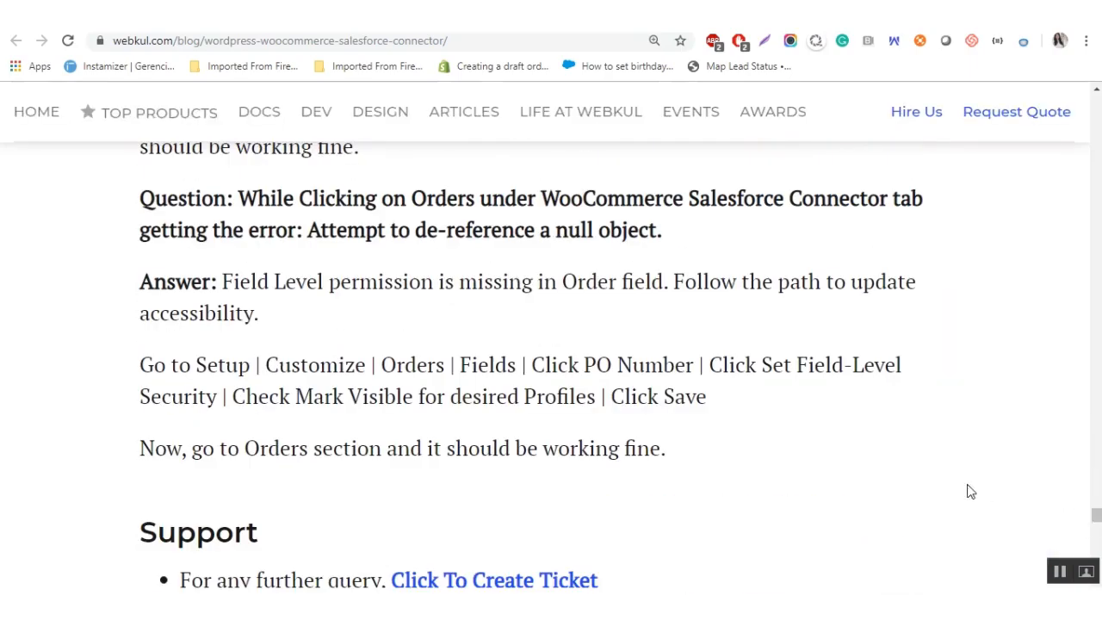
{"action": "scroll", "coordinate": [969, 492], "scroll_direction": "down", "scroll_amount": 2}
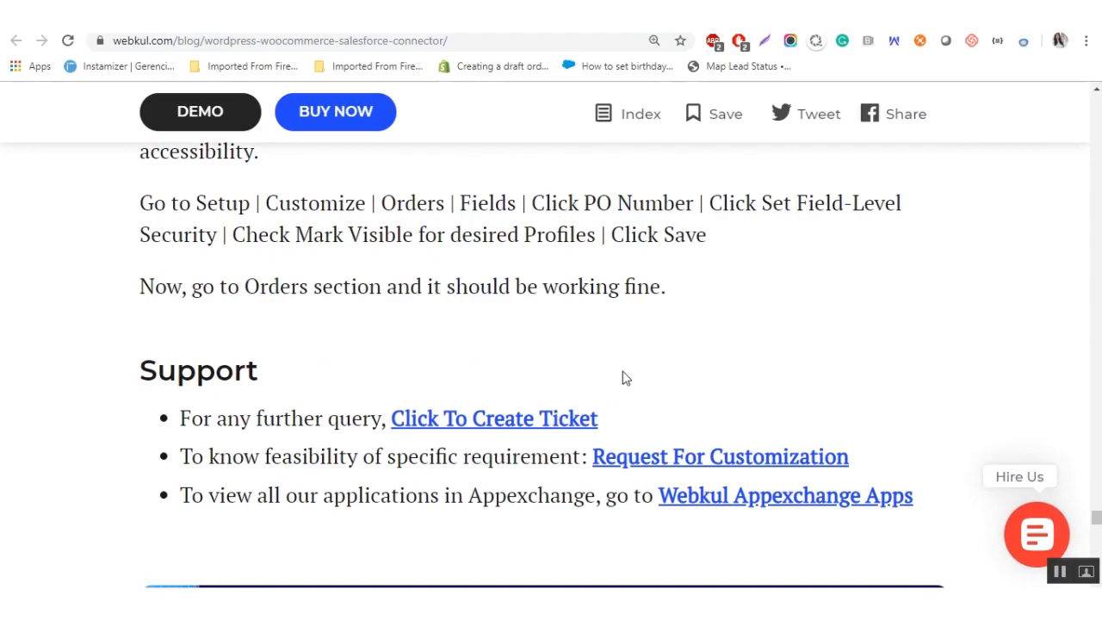
{"action": "scroll", "coordinate": [781, 309], "scroll_direction": "up", "scroll_amount": 5}
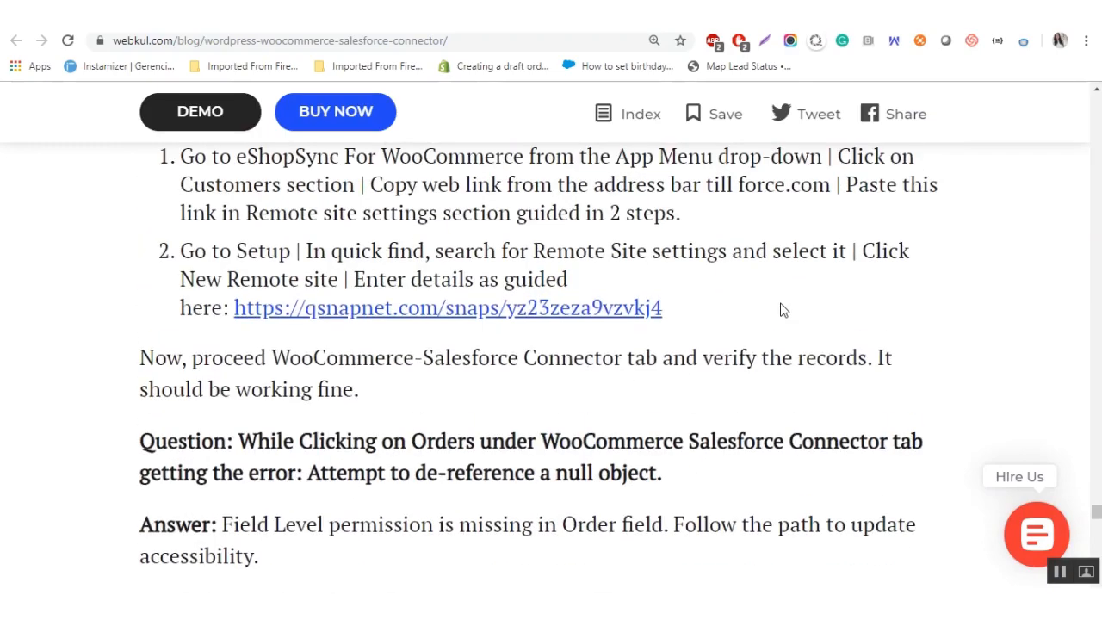
{"action": "scroll", "coordinate": [782, 310], "scroll_direction": "up", "scroll_amount": 20}
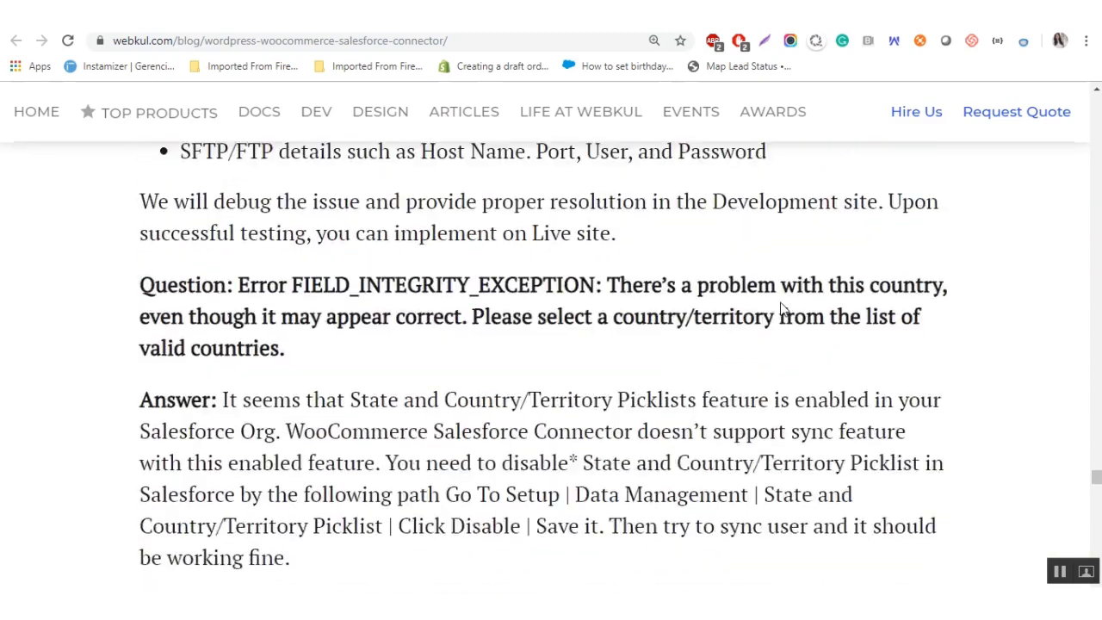